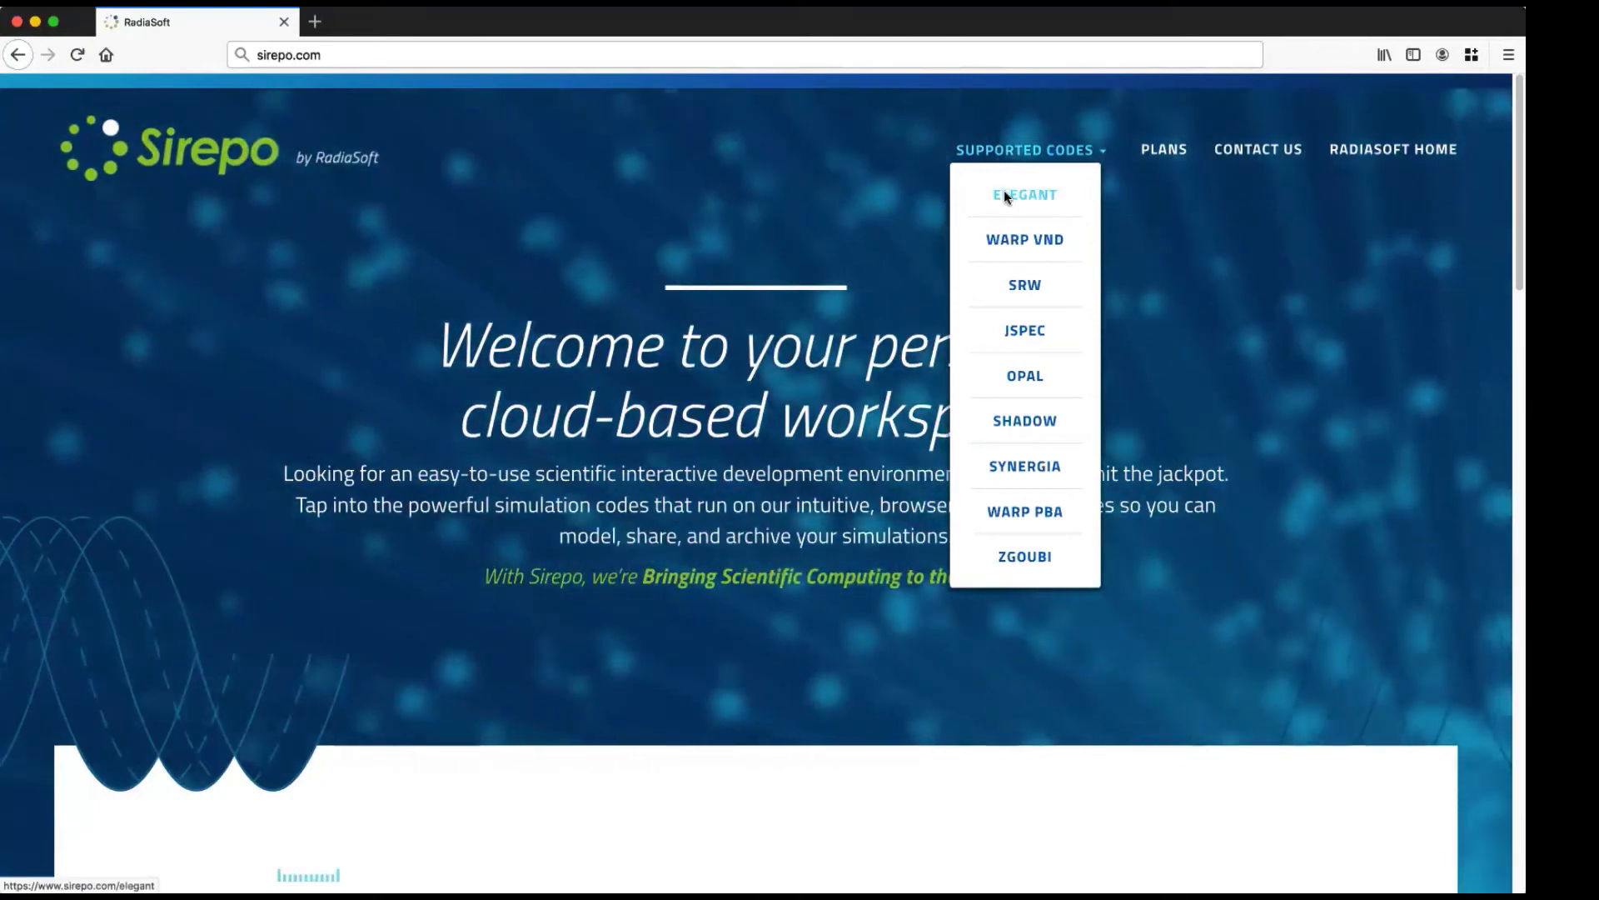
# Open the elegant code and create a new simulation named FODO in the root folder.
pyautogui.click(1005, 197)
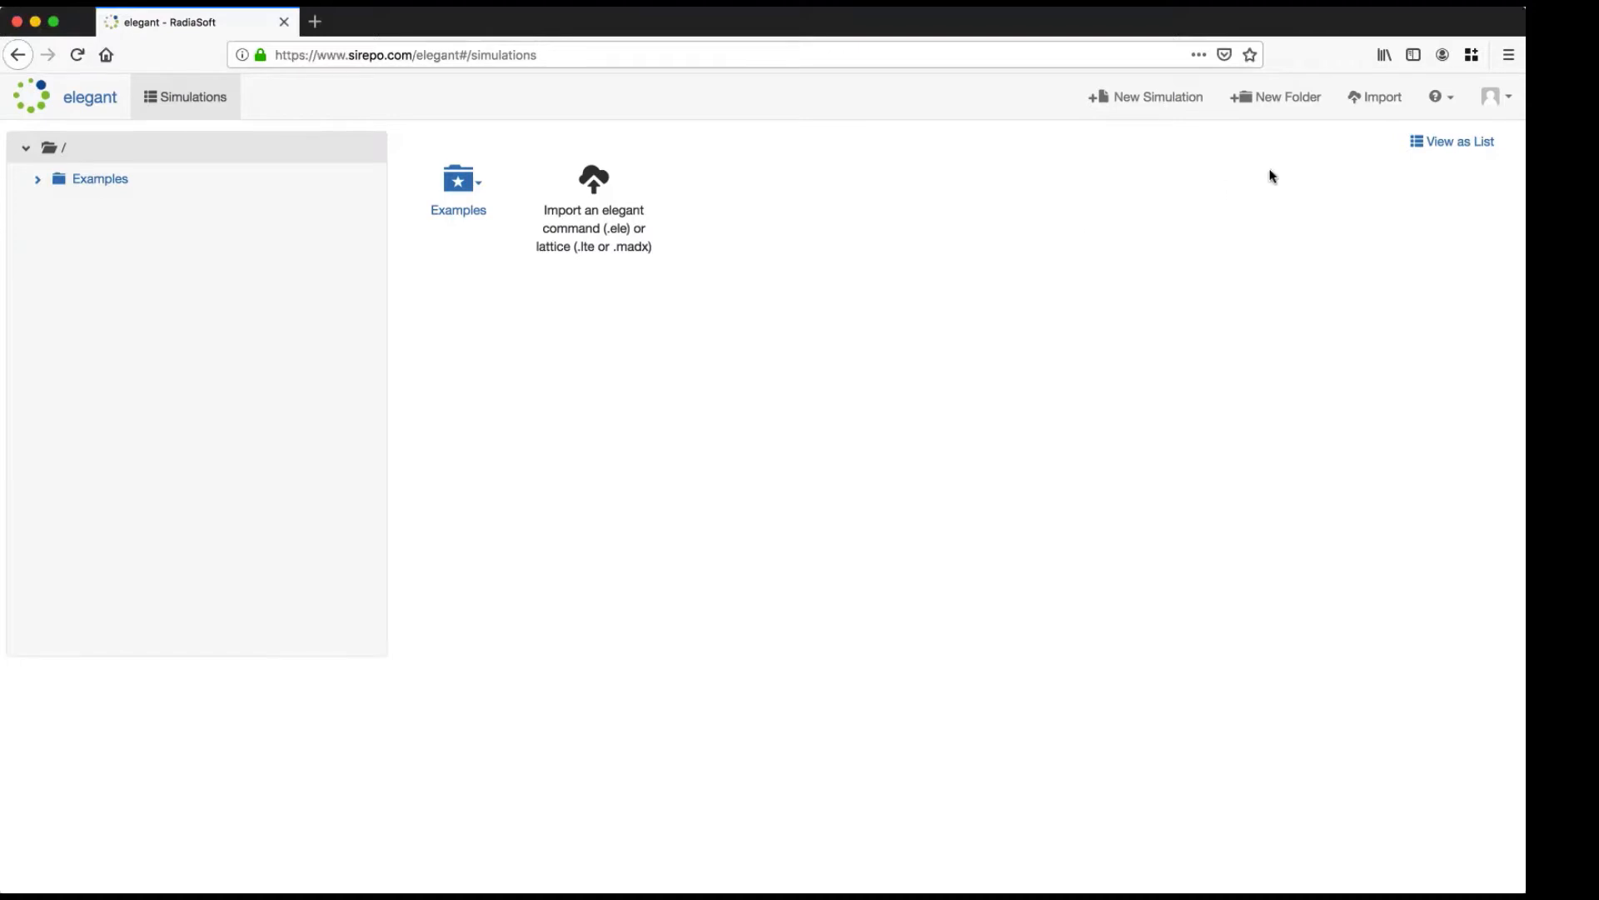
pyautogui.click(1379, 117)
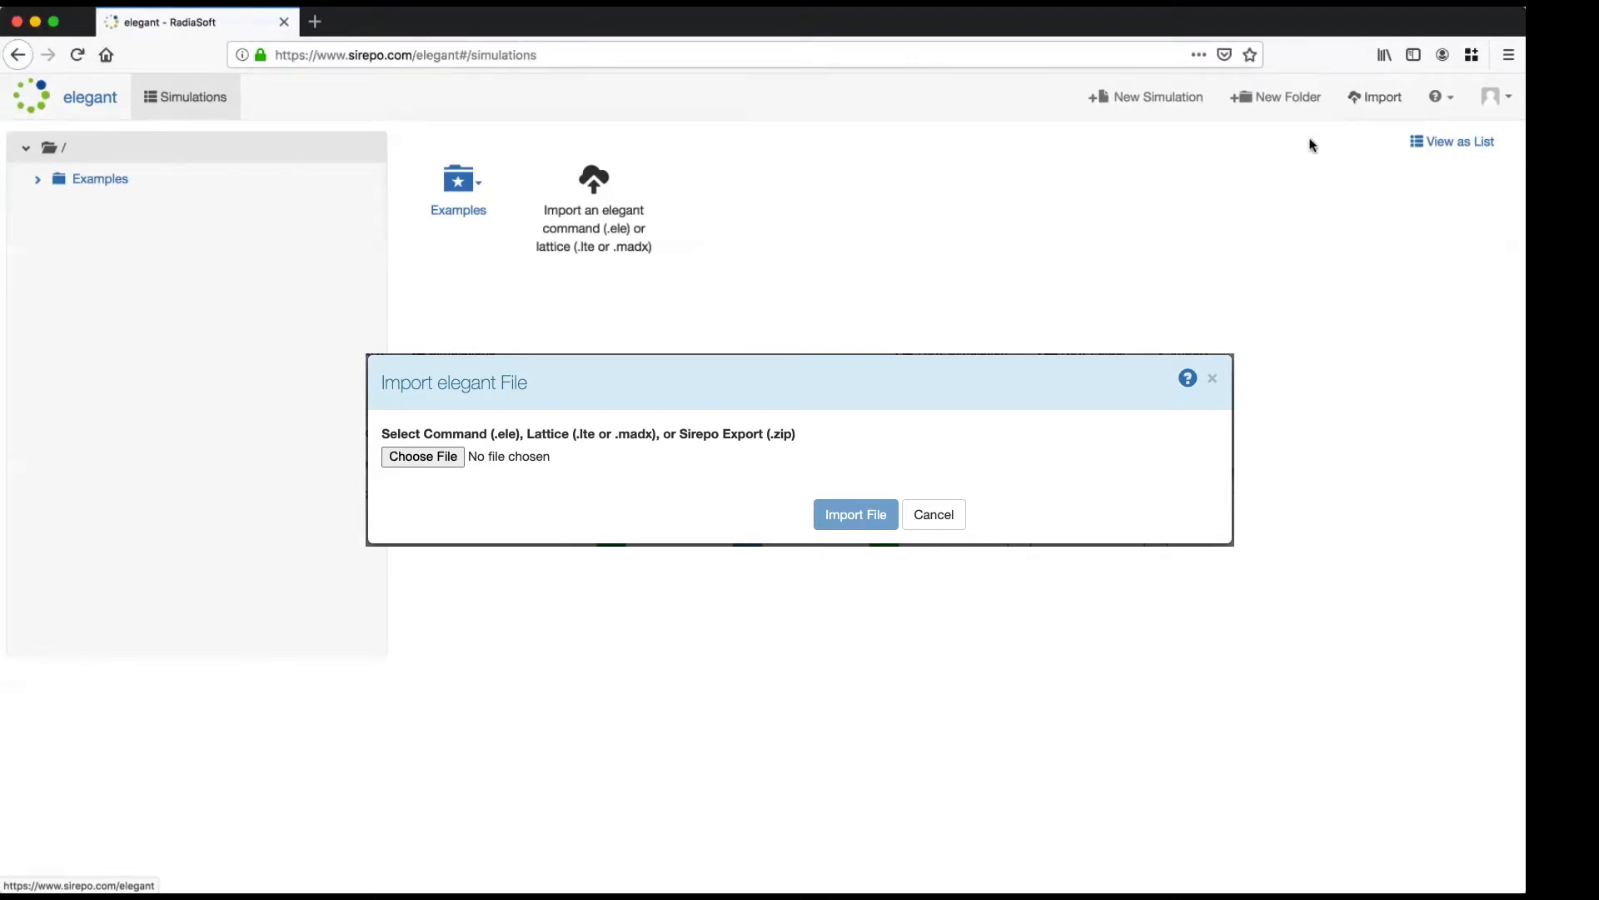
pyautogui.click(1176, 138)
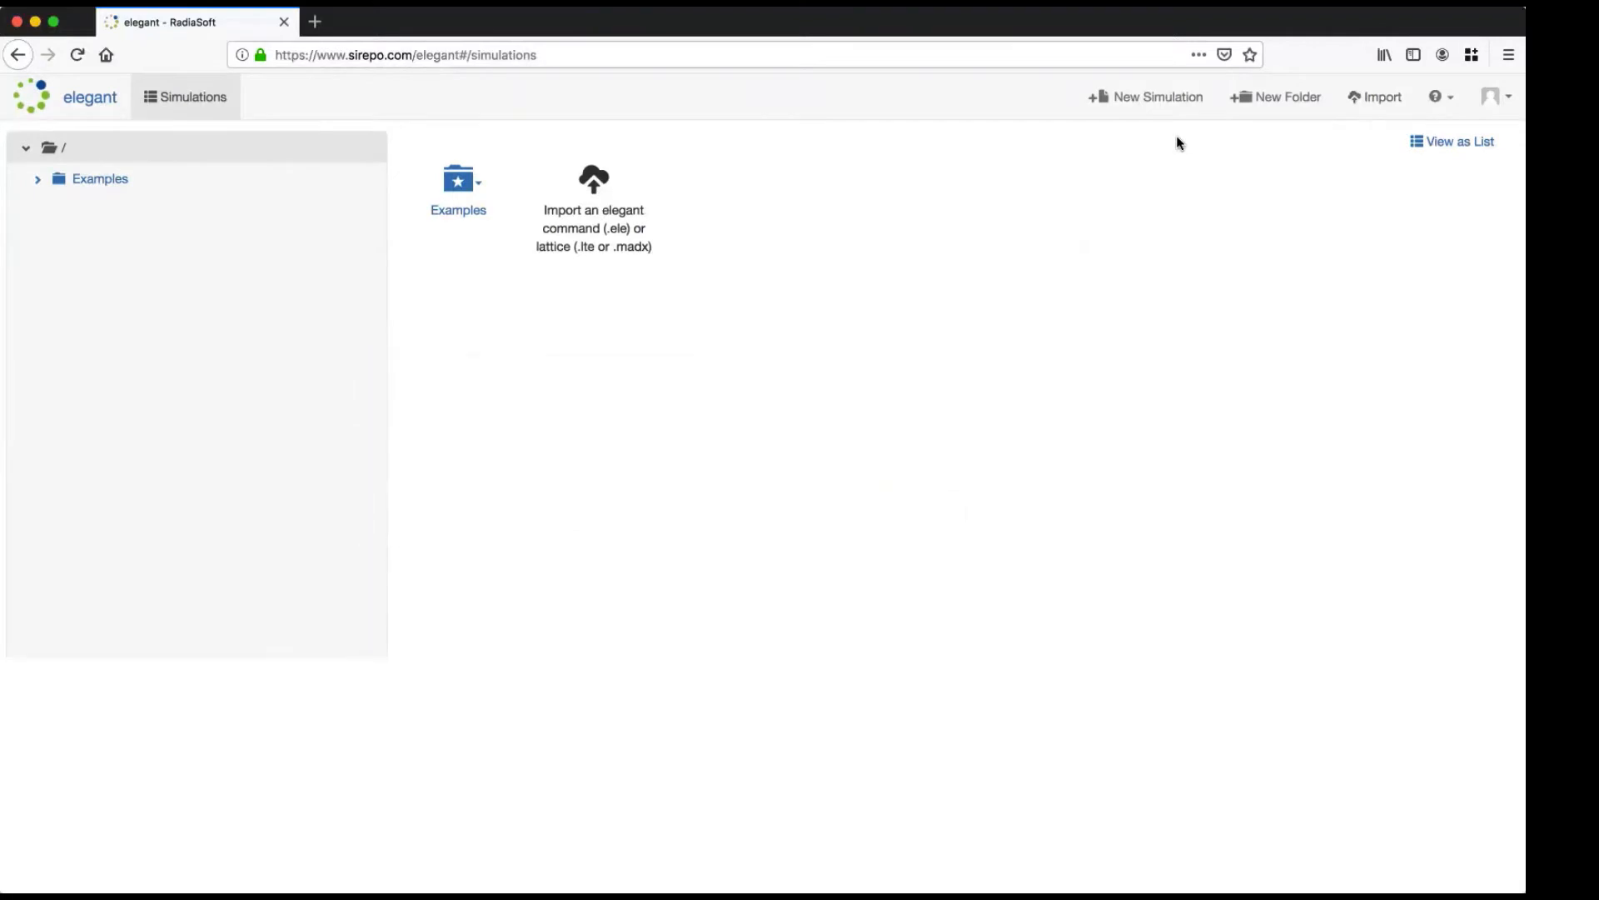
pyautogui.click(1138, 97)
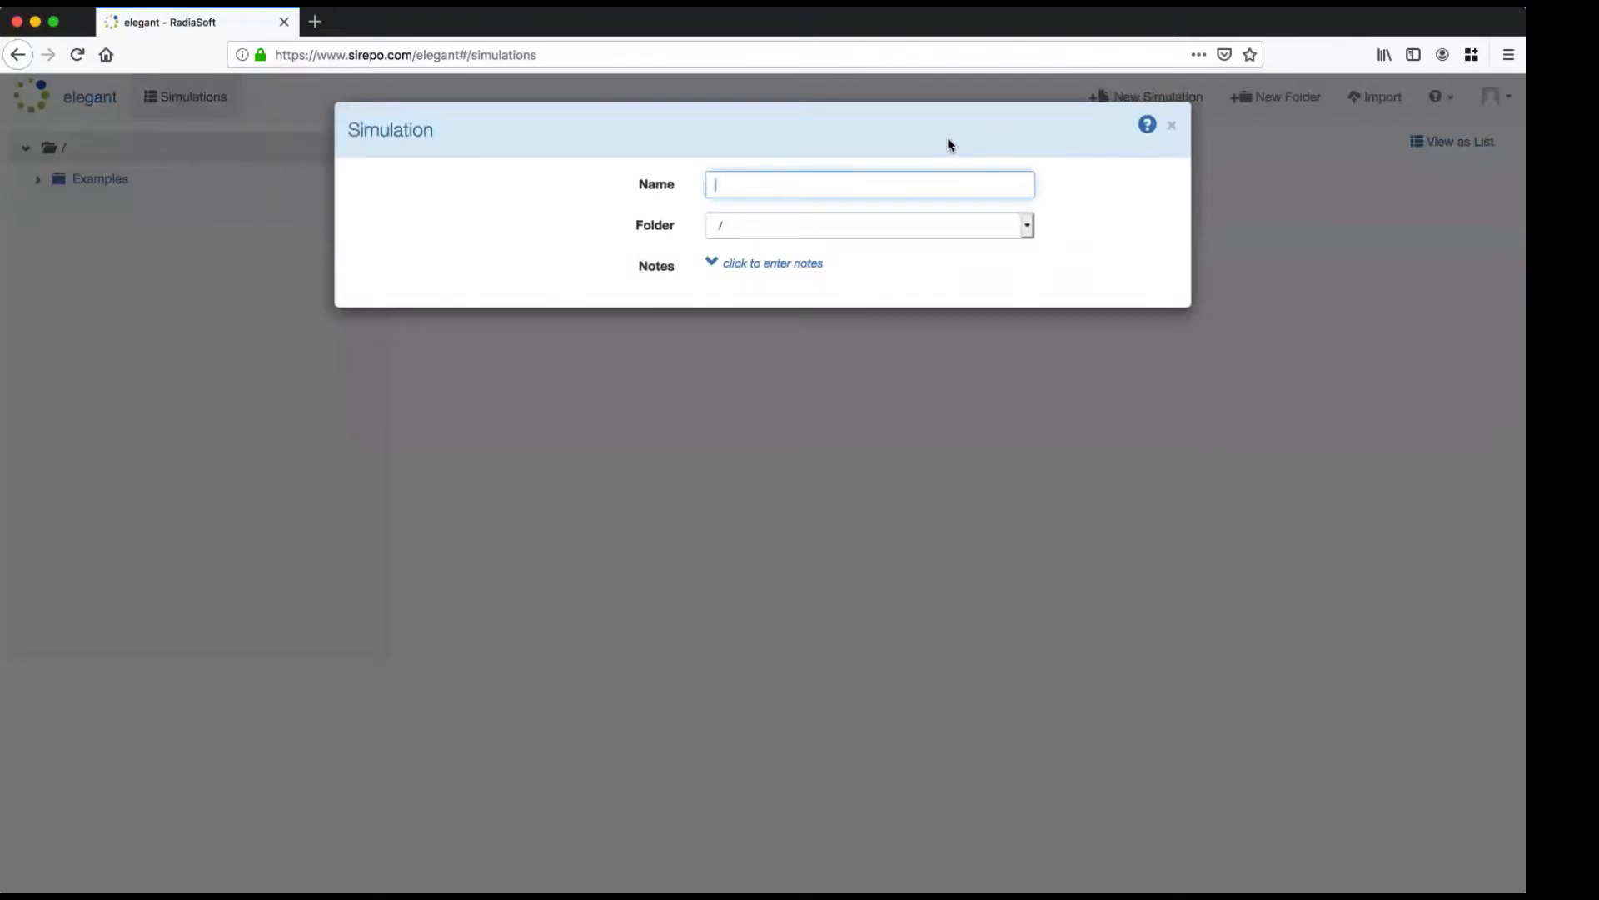
pyautogui.write('FODO')
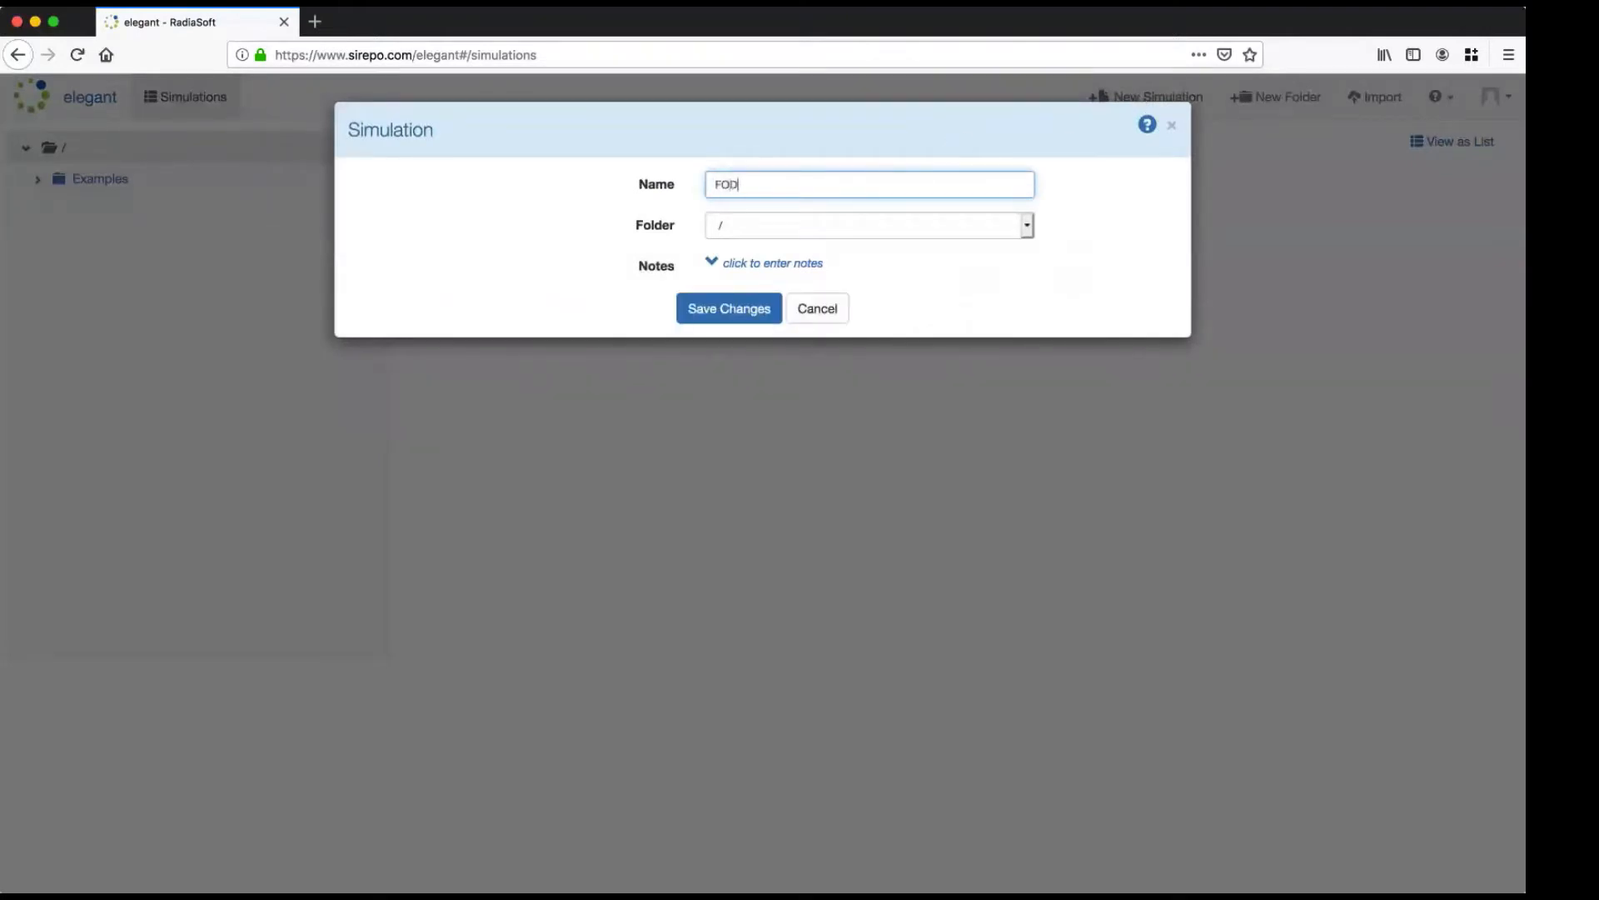
pyautogui.click(703, 313)
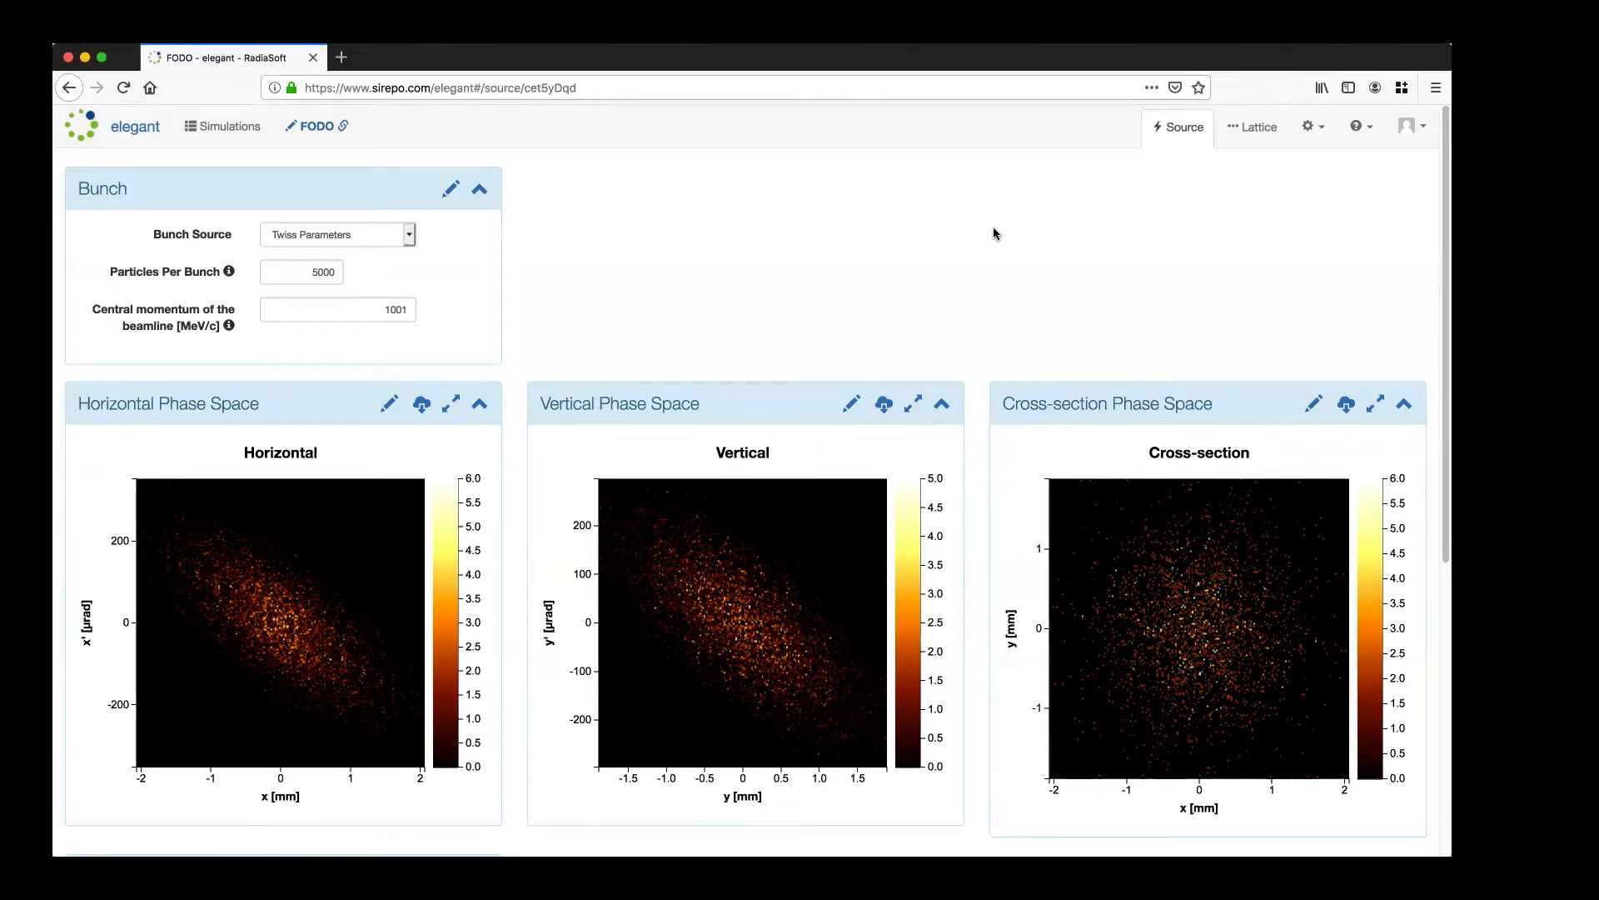
# Create a new beamline named FODO in the simulation's lattice.
pyautogui.click(1245, 131)
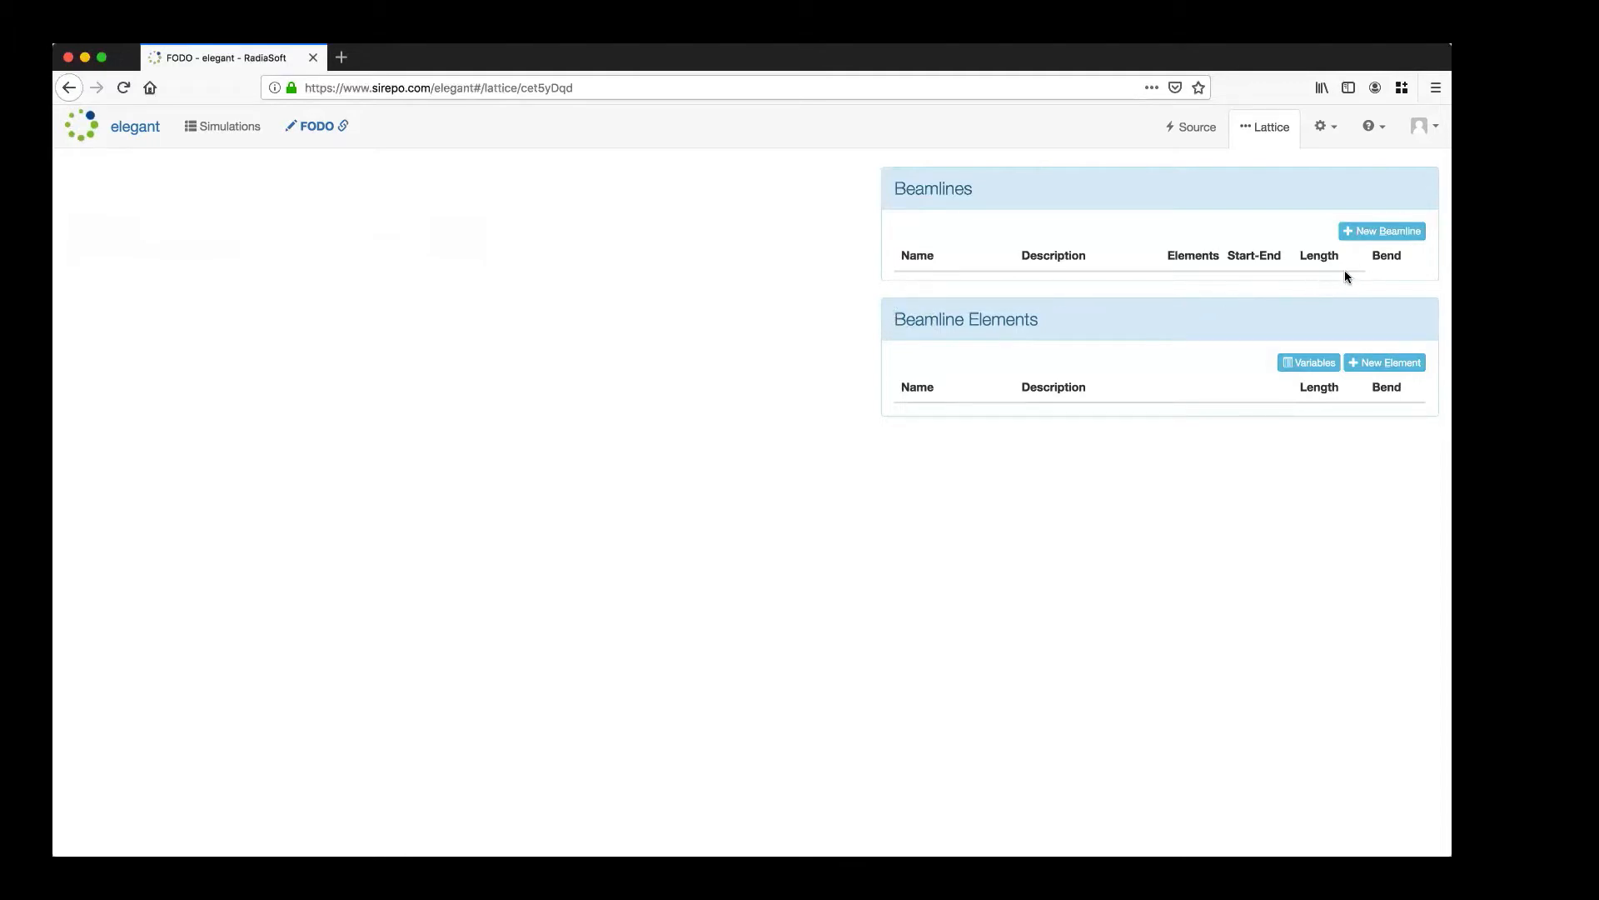
pyautogui.click(1366, 233)
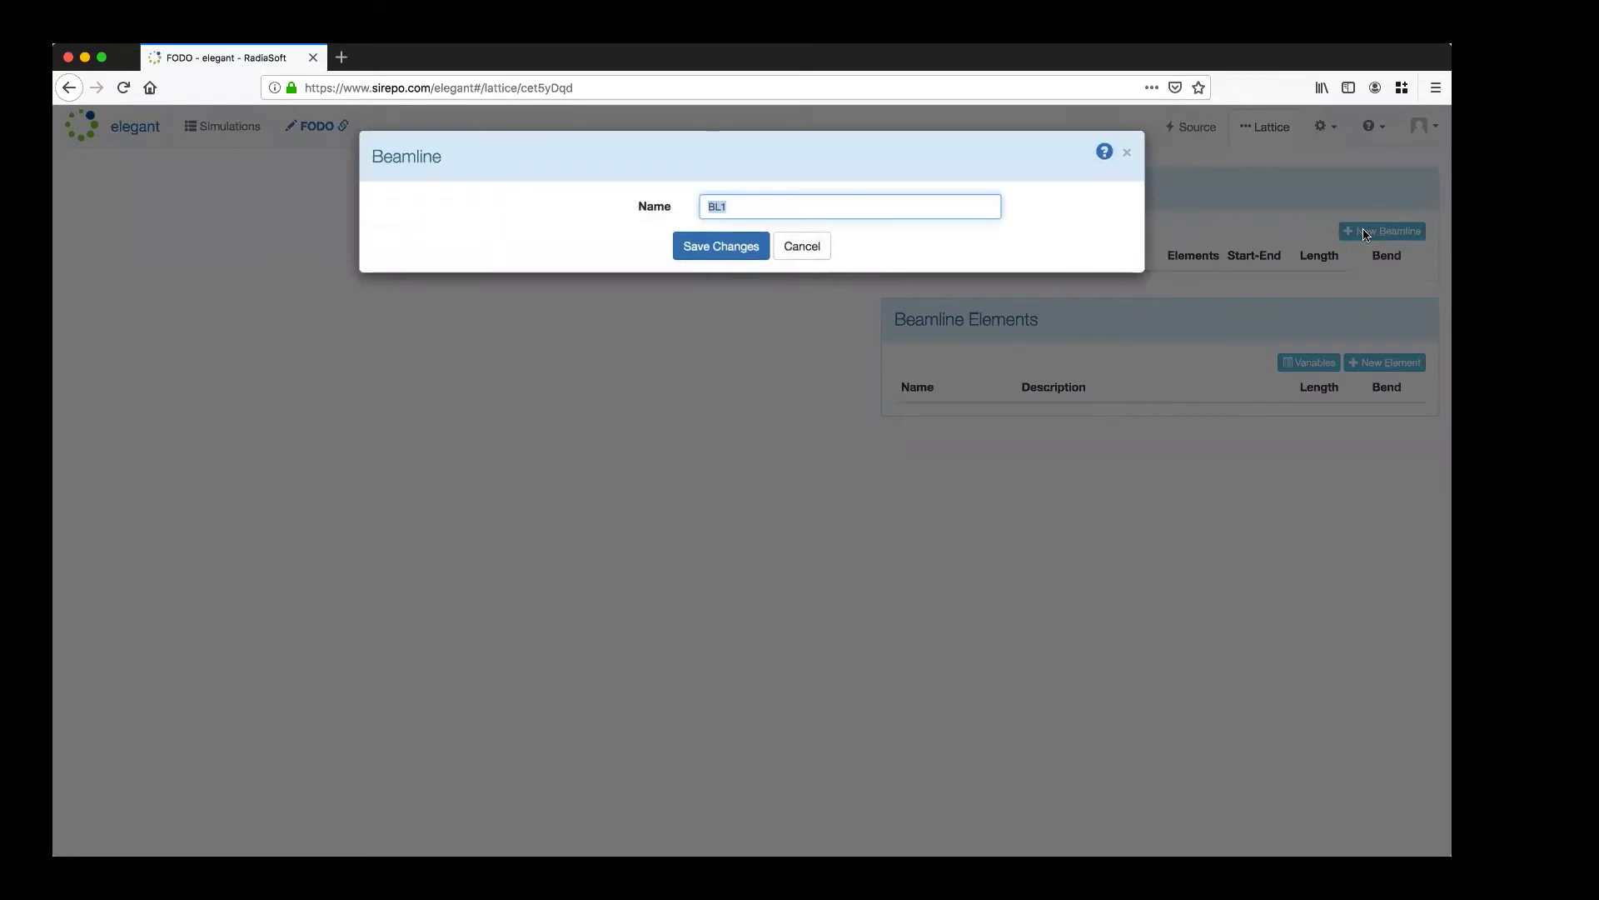
pyautogui.write('FODO')
pyautogui.click(710, 248)
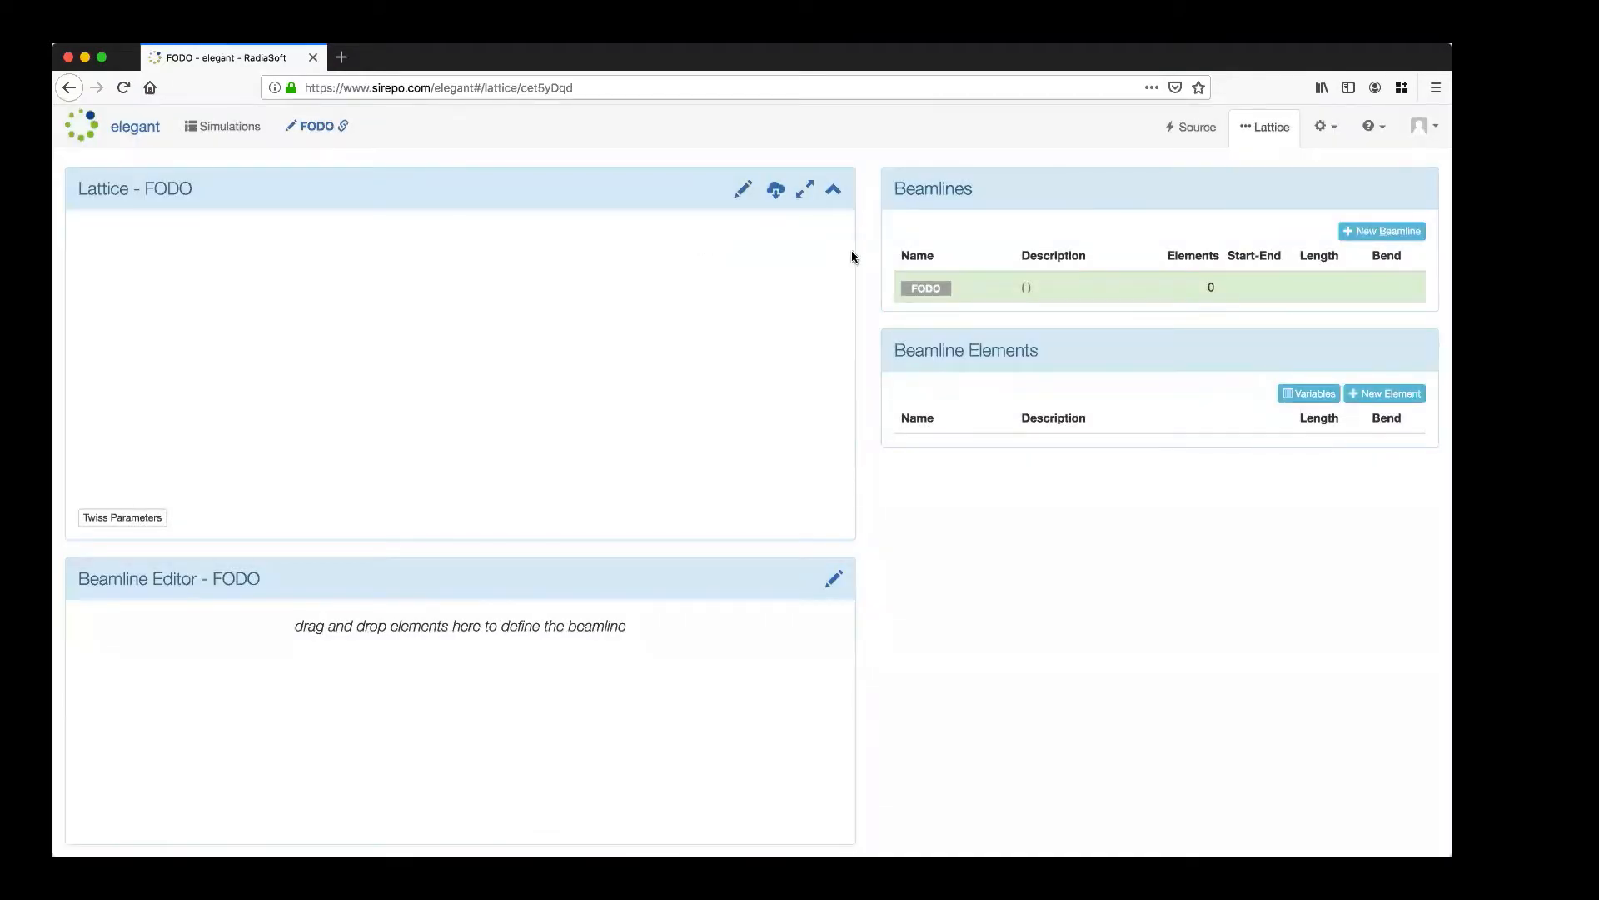
# Create a DRIF element named Full with a length of 1 m and place it in the FODO beamline.
pyautogui.moveTo(919, 293)
pyautogui.click(1372, 401)
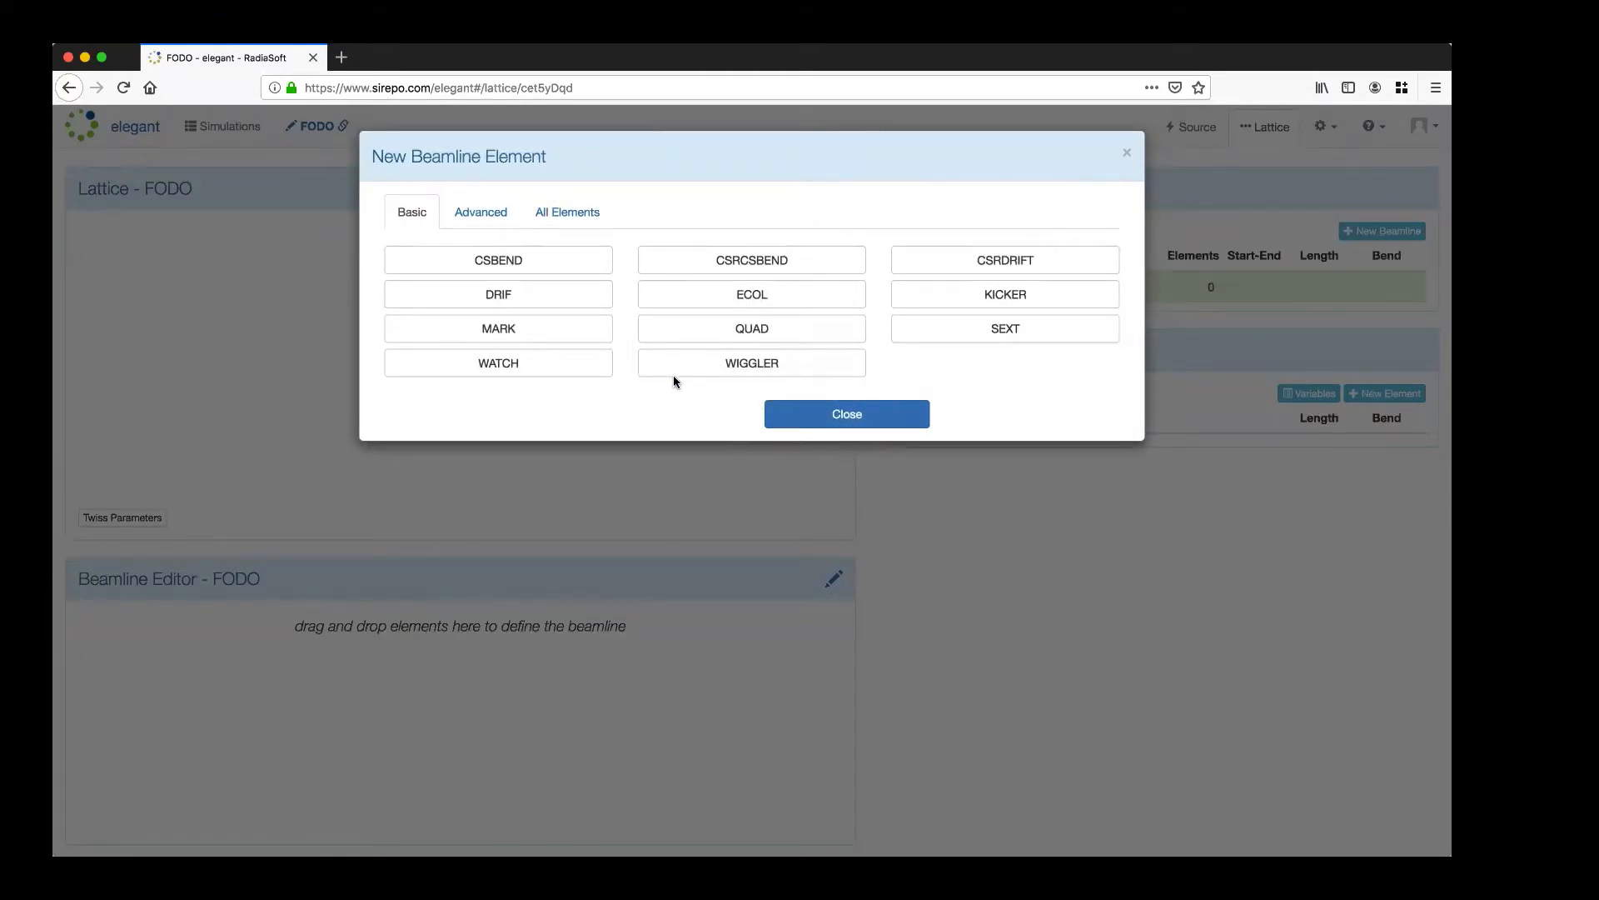
pyautogui.click(493, 296)
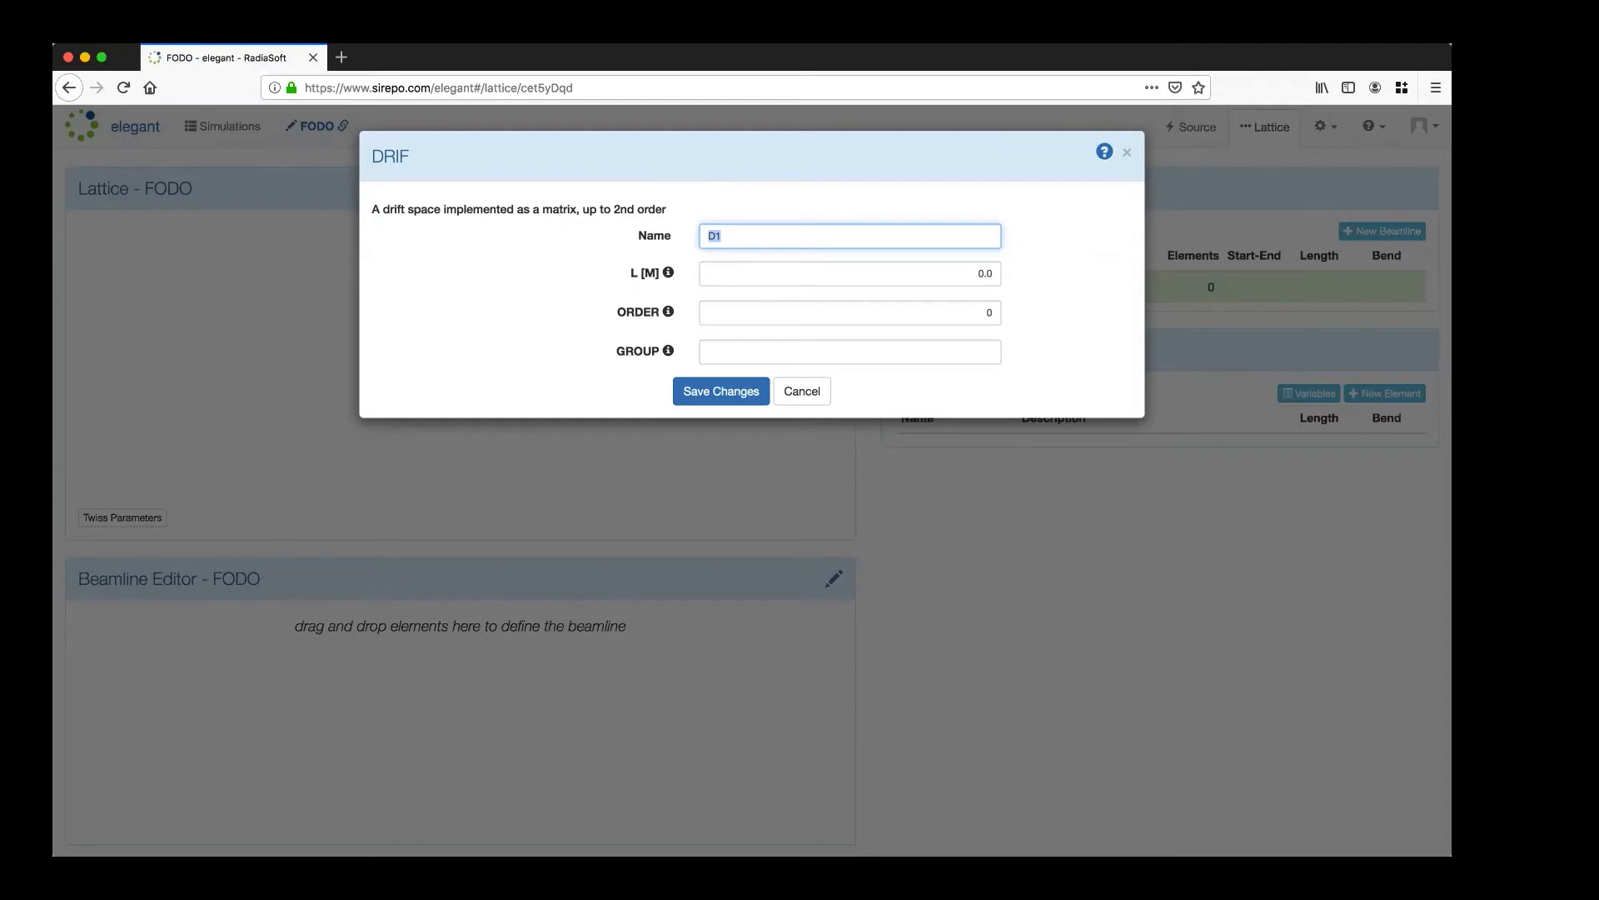
pyautogui.write('Full')
pyautogui.click(985, 275)
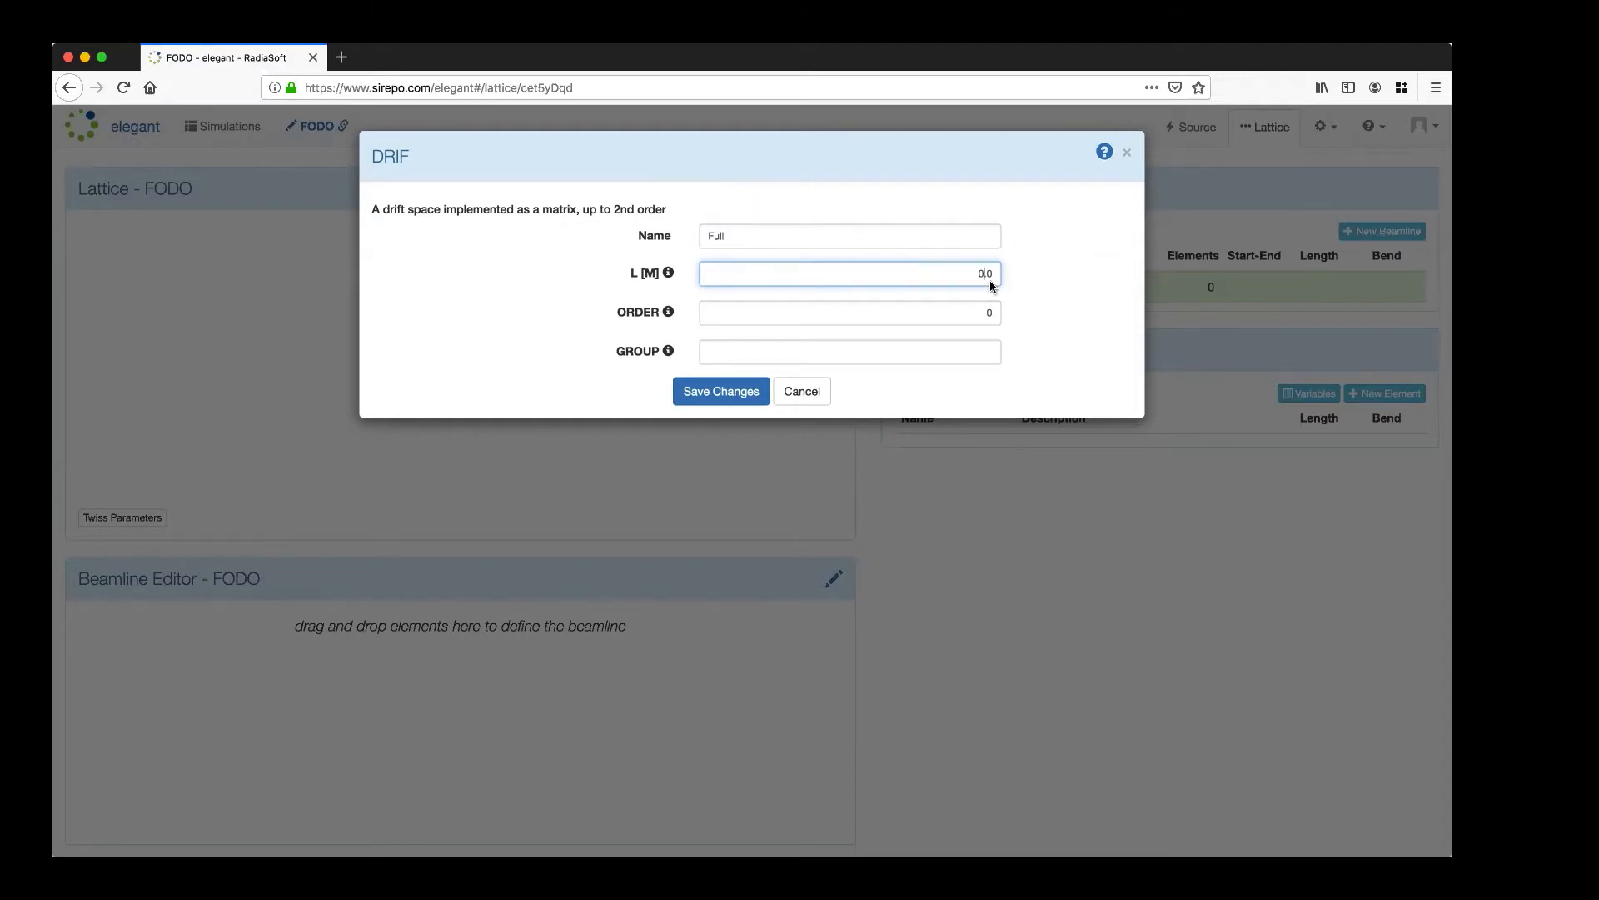
pyautogui.press('BackSpace')
pyautogui.write('1')
pyautogui.click(707, 397)
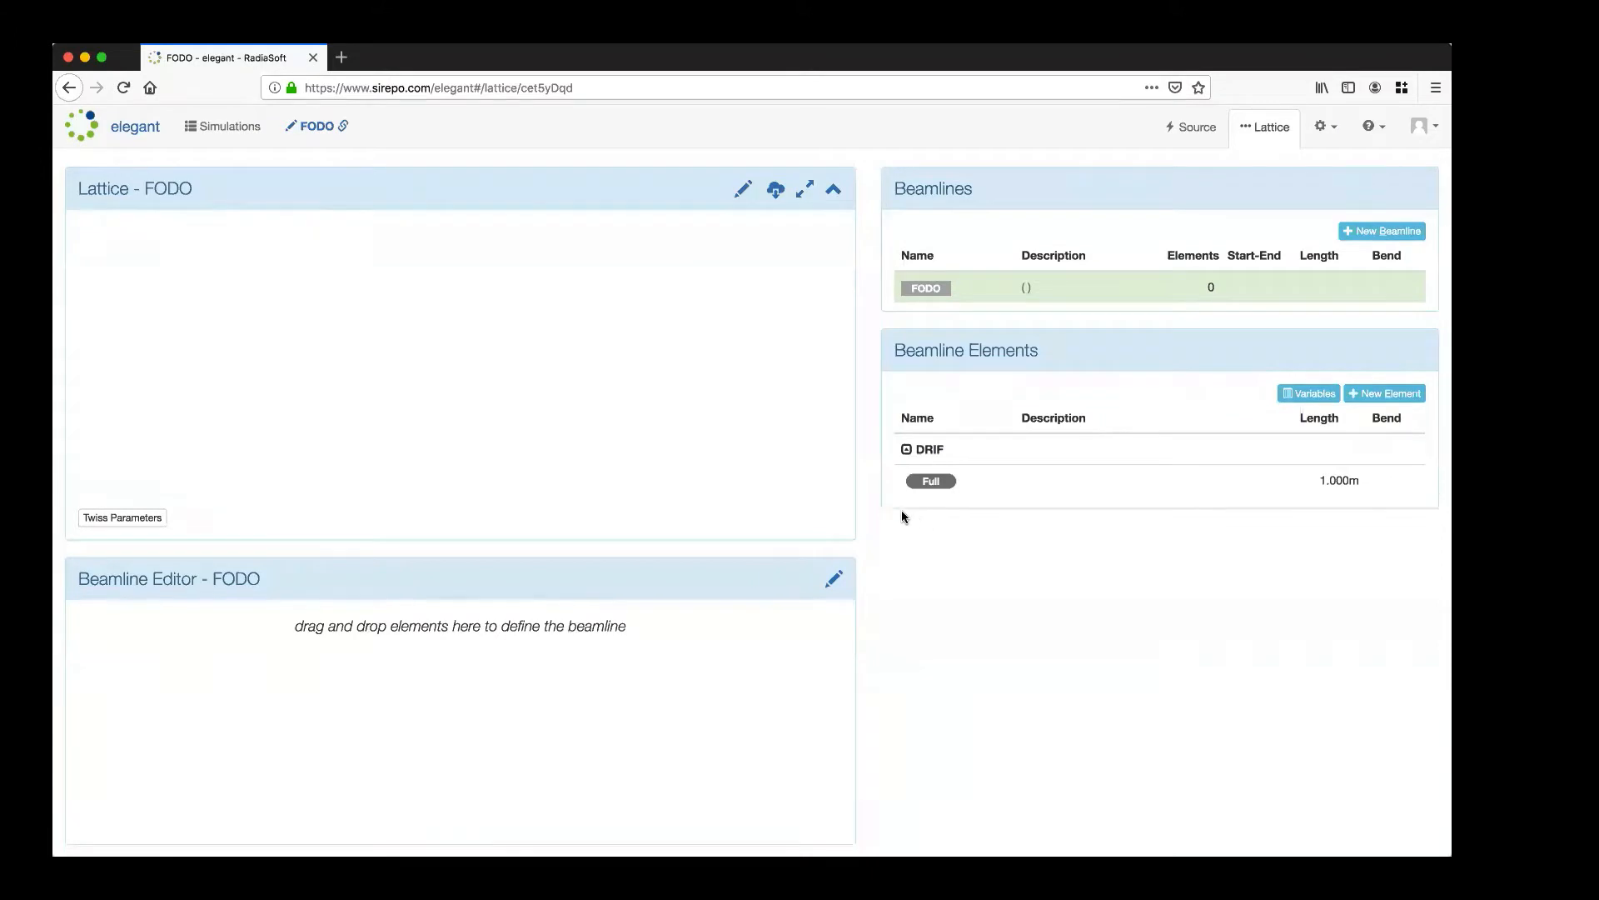
pyautogui.moveTo(896, 485)
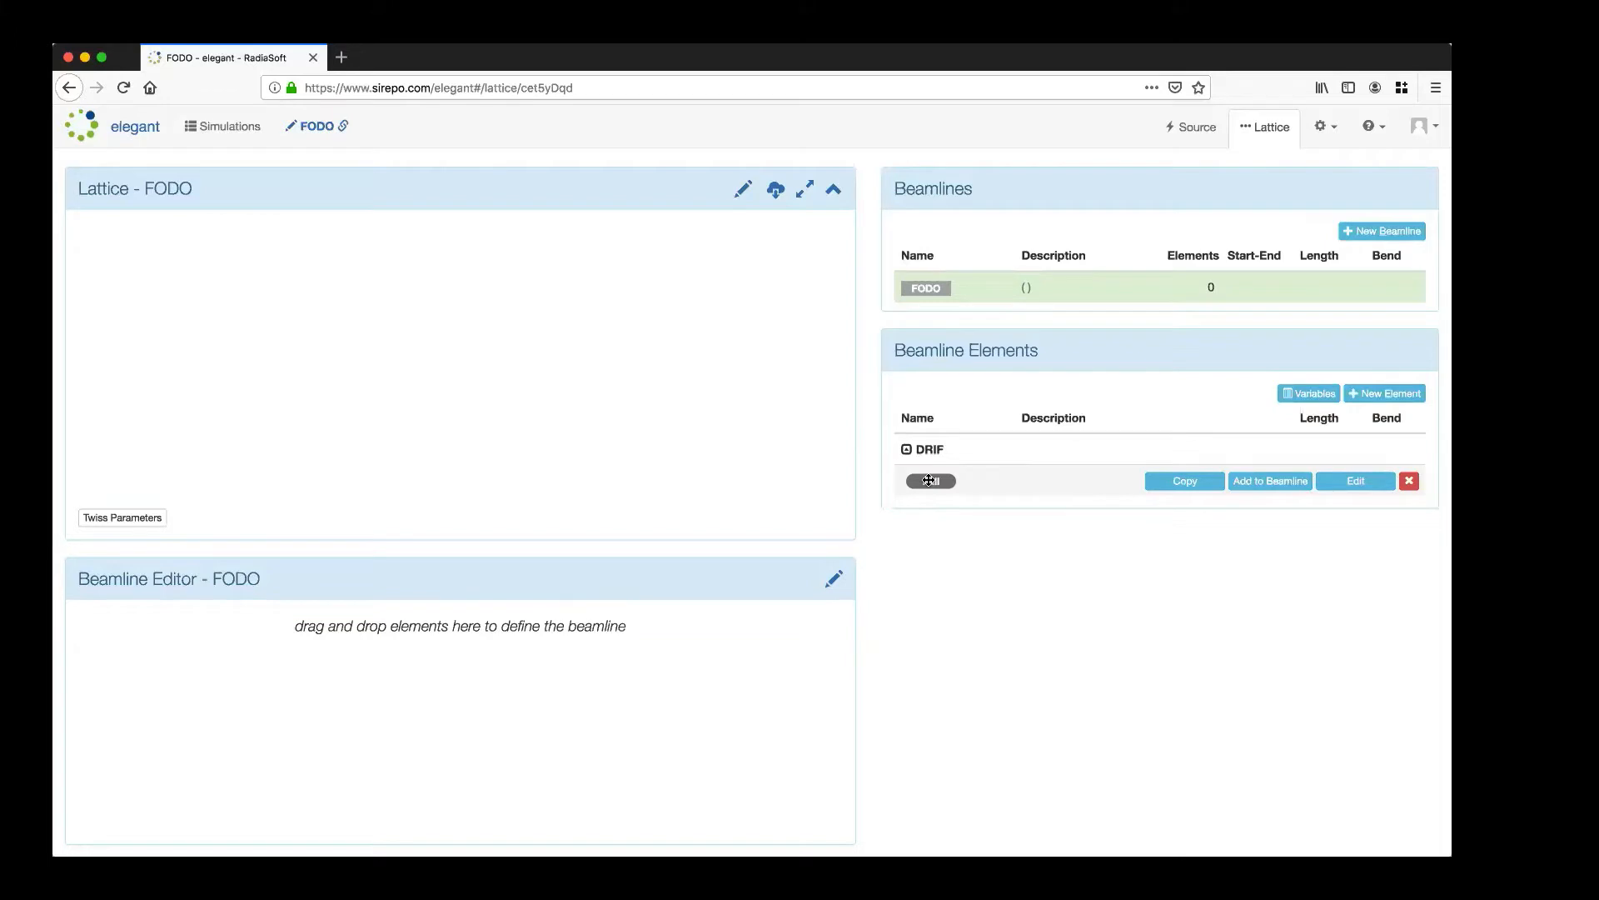
pyautogui.moveTo(929, 481)
pyautogui.mouseDown()
pyautogui.moveTo(879, 613)
pyautogui.moveTo(803, 644)
pyautogui.moveTo(733, 641)
pyautogui.moveTo(627, 700)
pyautogui.mouseUp()
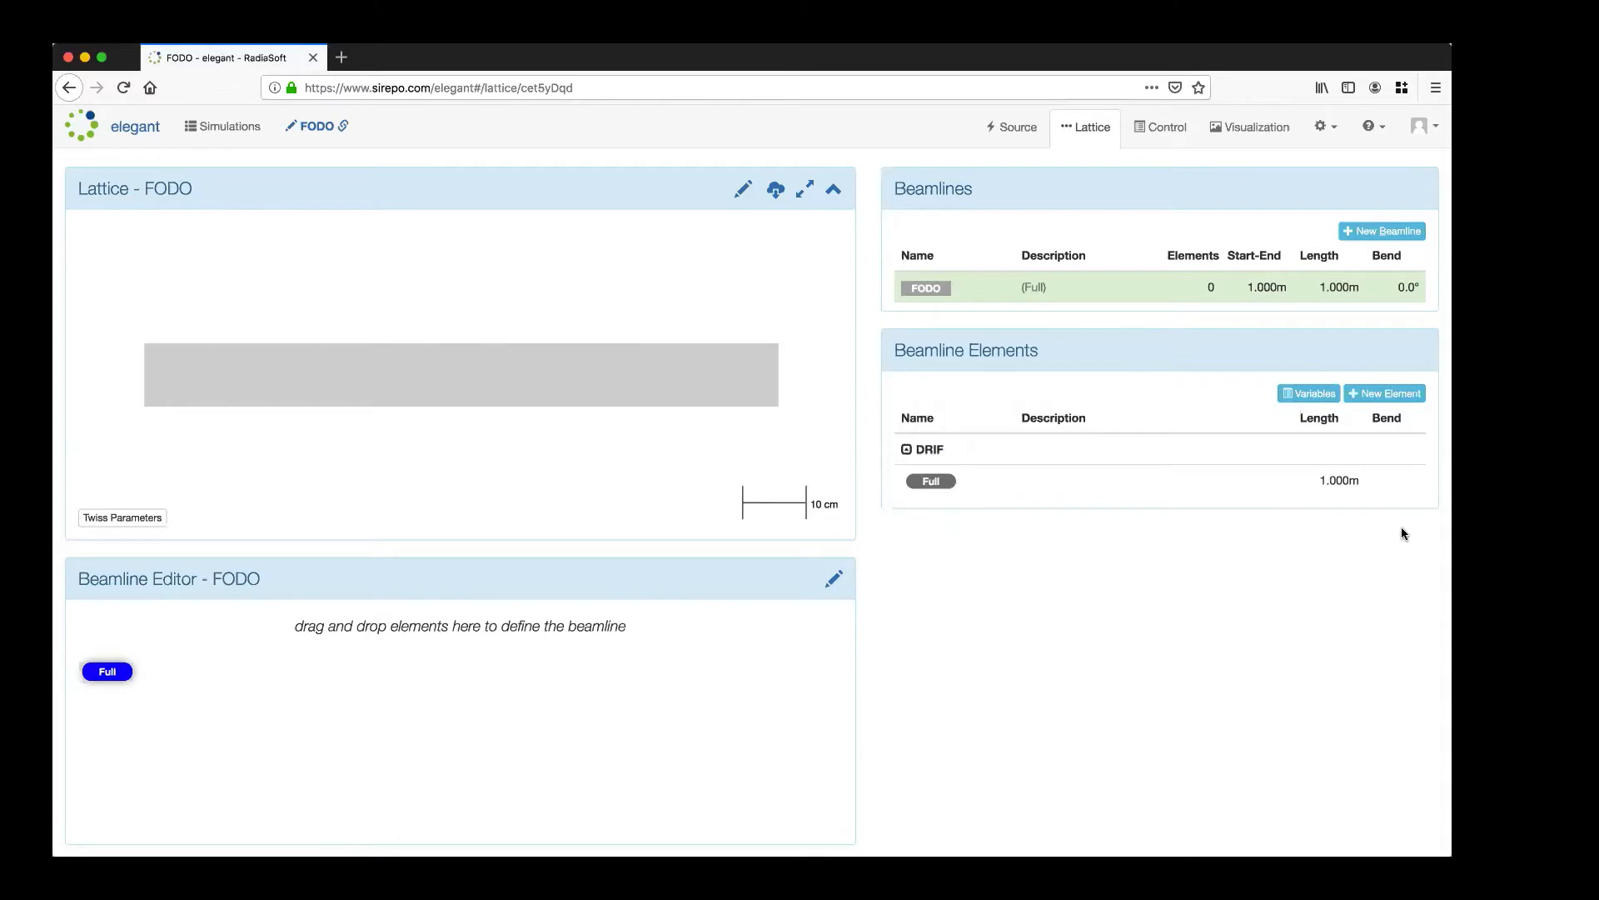
# Create a second DRIF element named Half with a length of 0.5 m.
pyautogui.click(1371, 395)
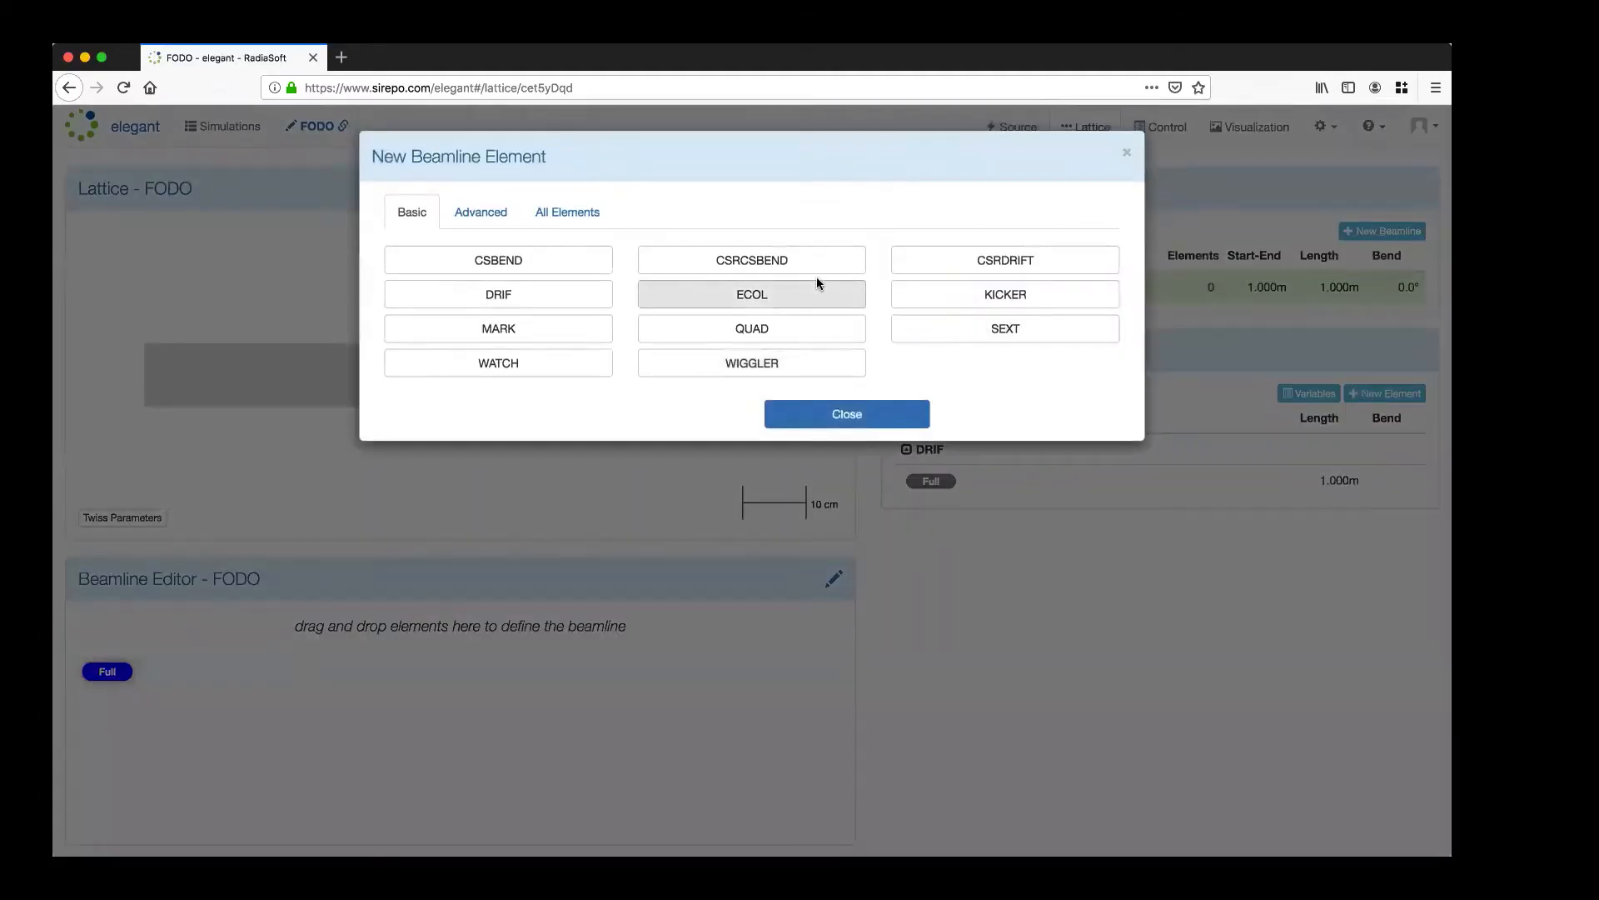
pyautogui.click(546, 293)
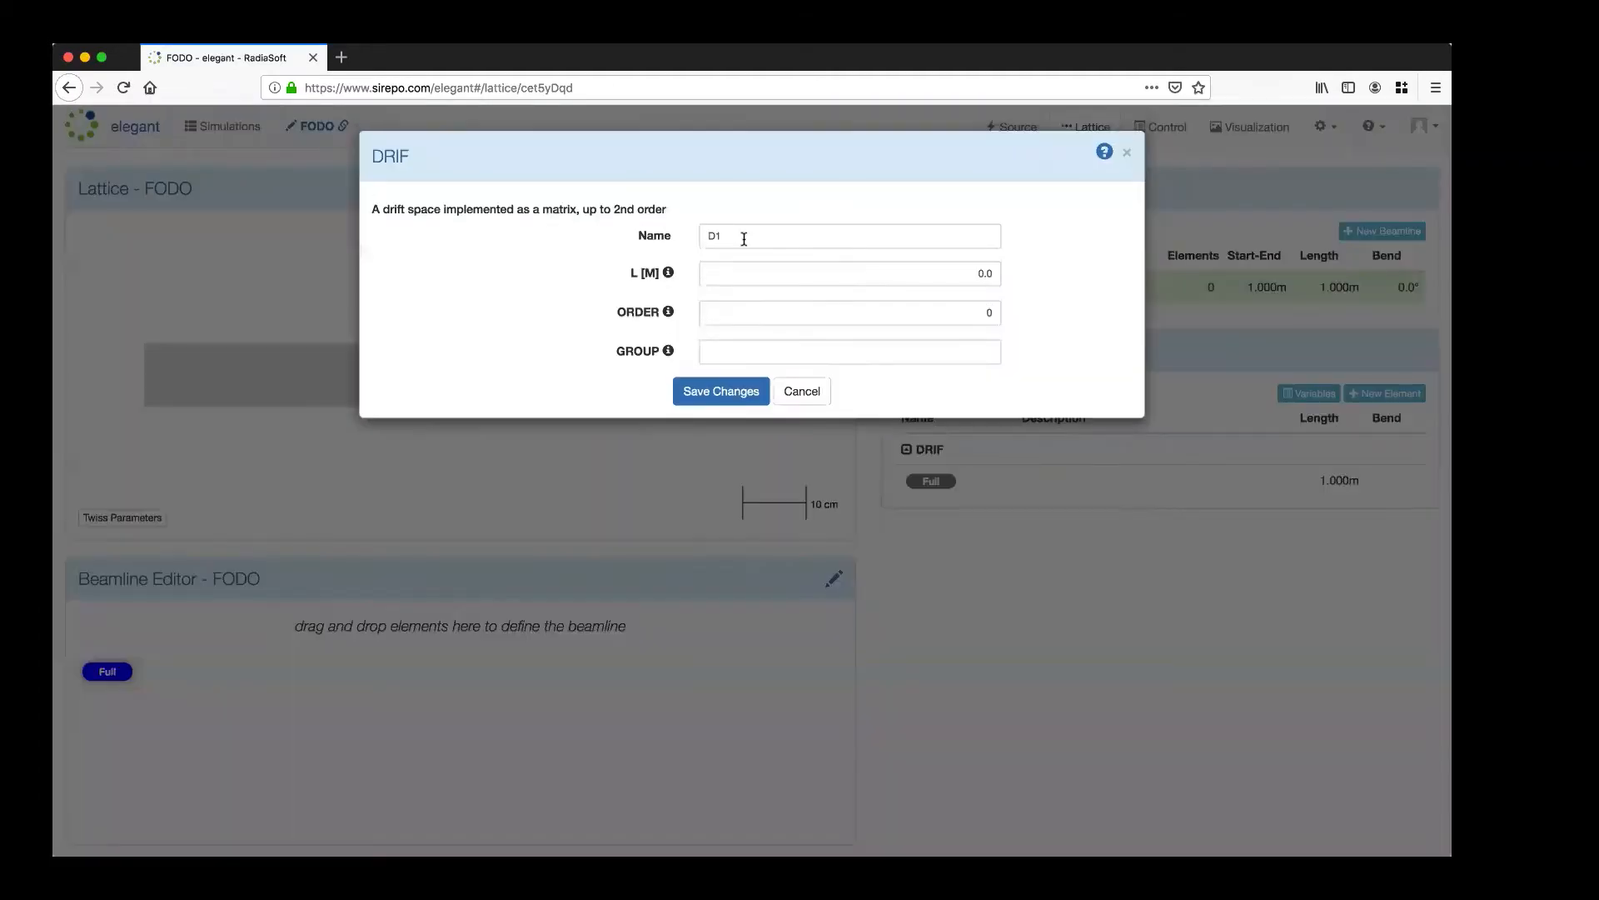
pyautogui.doubleClick(744, 239)
pyautogui.write('Hal')
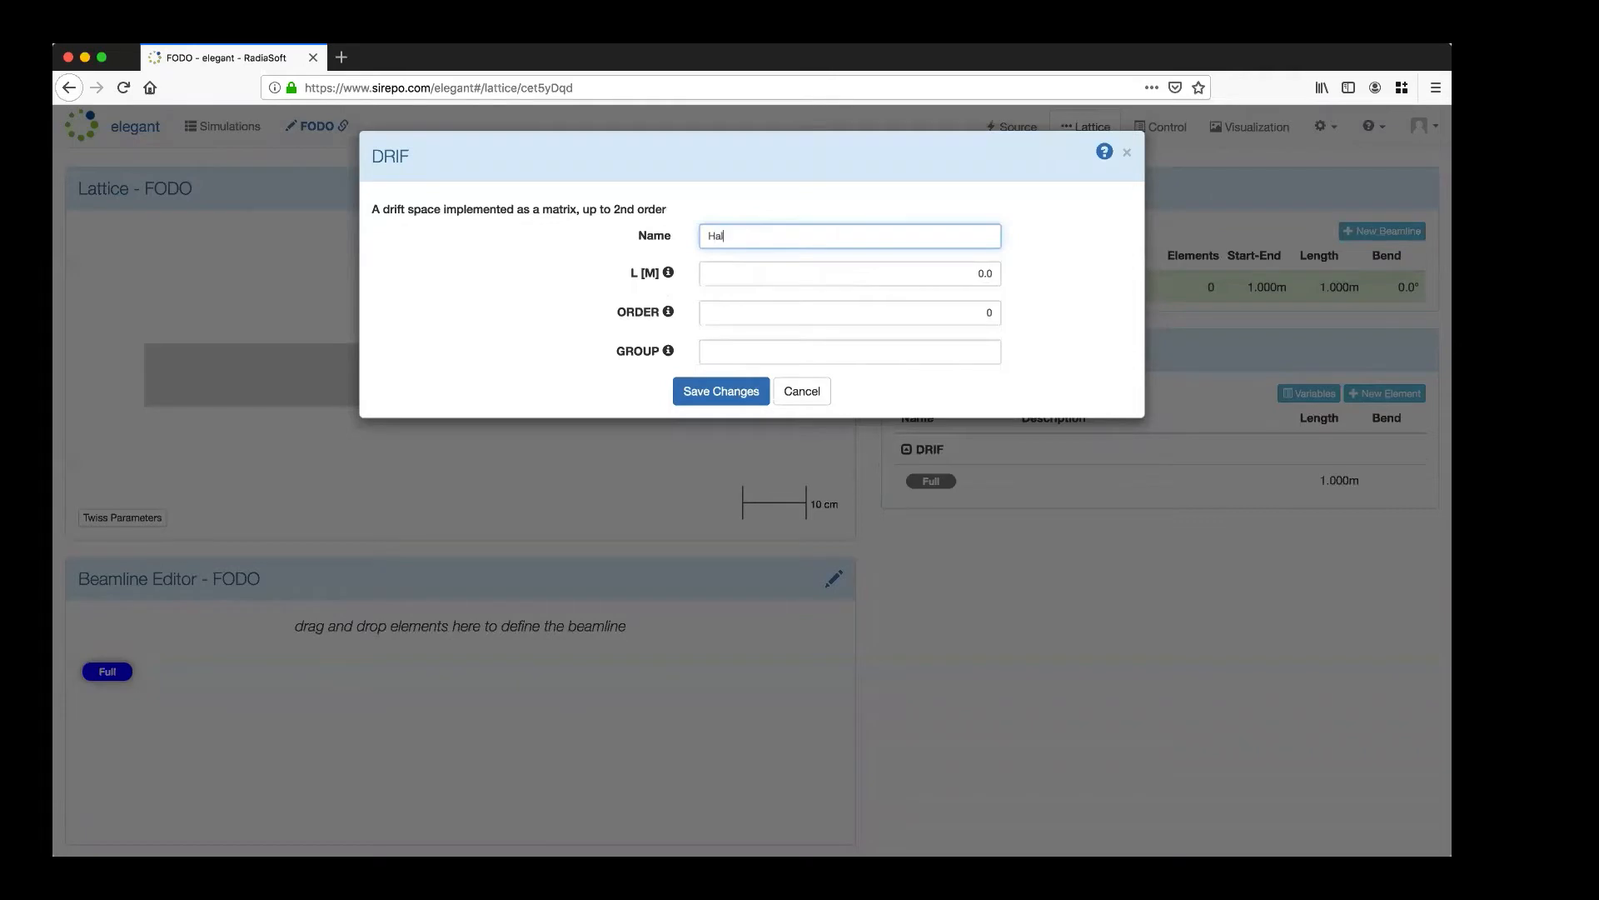
pyautogui.write('f')
pyautogui.click(992, 272)
pyautogui.press('BackSpace')
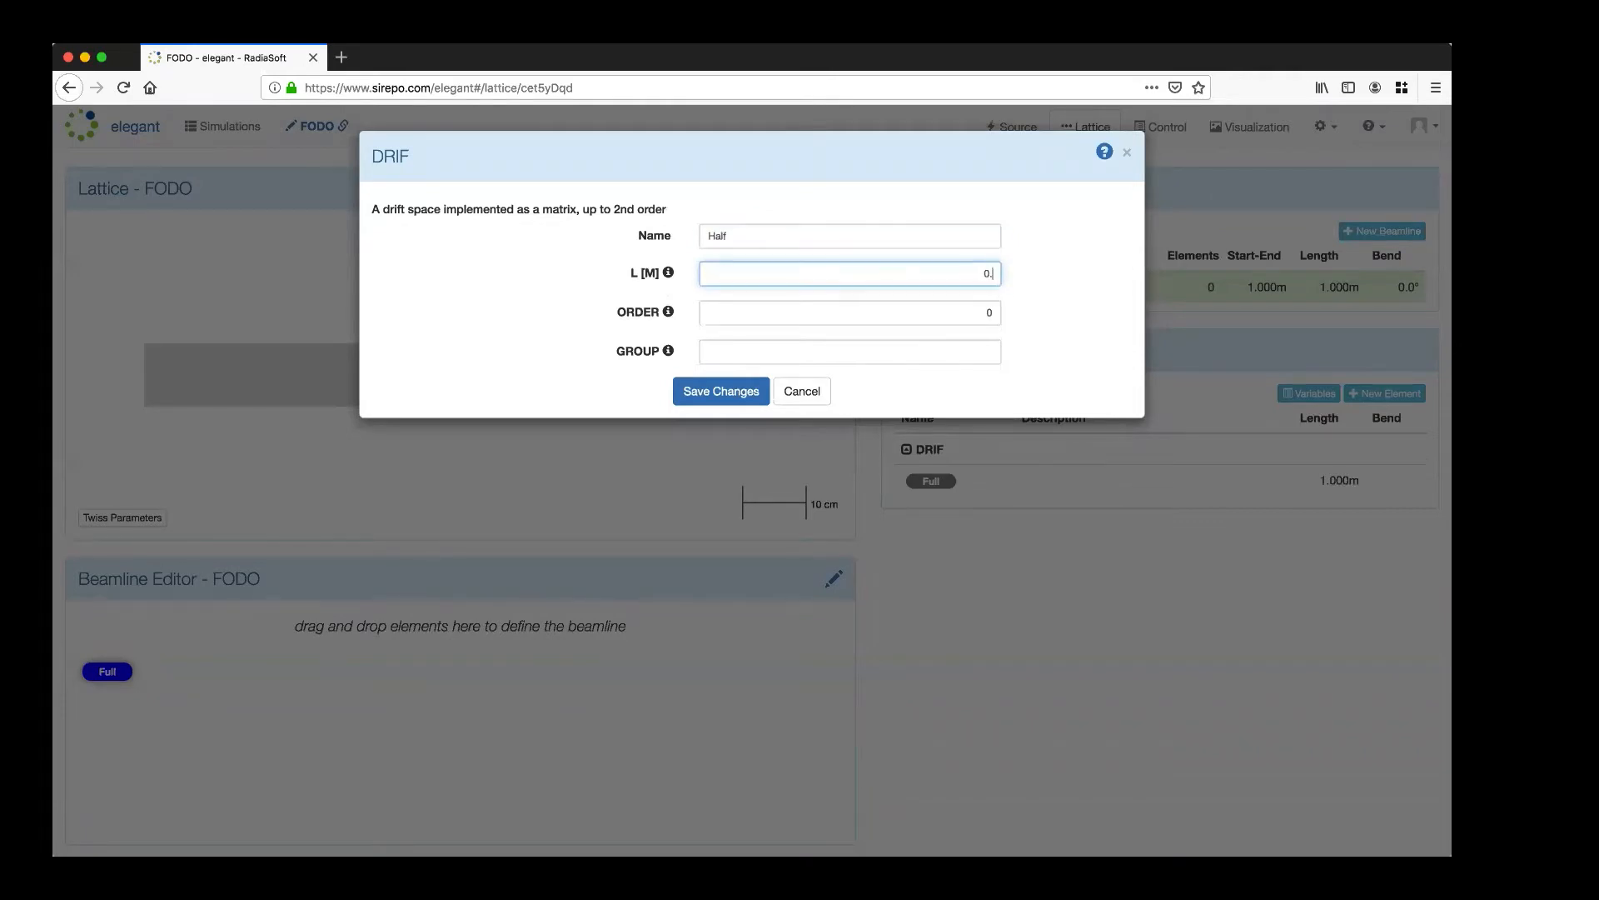
pyautogui.write('5')
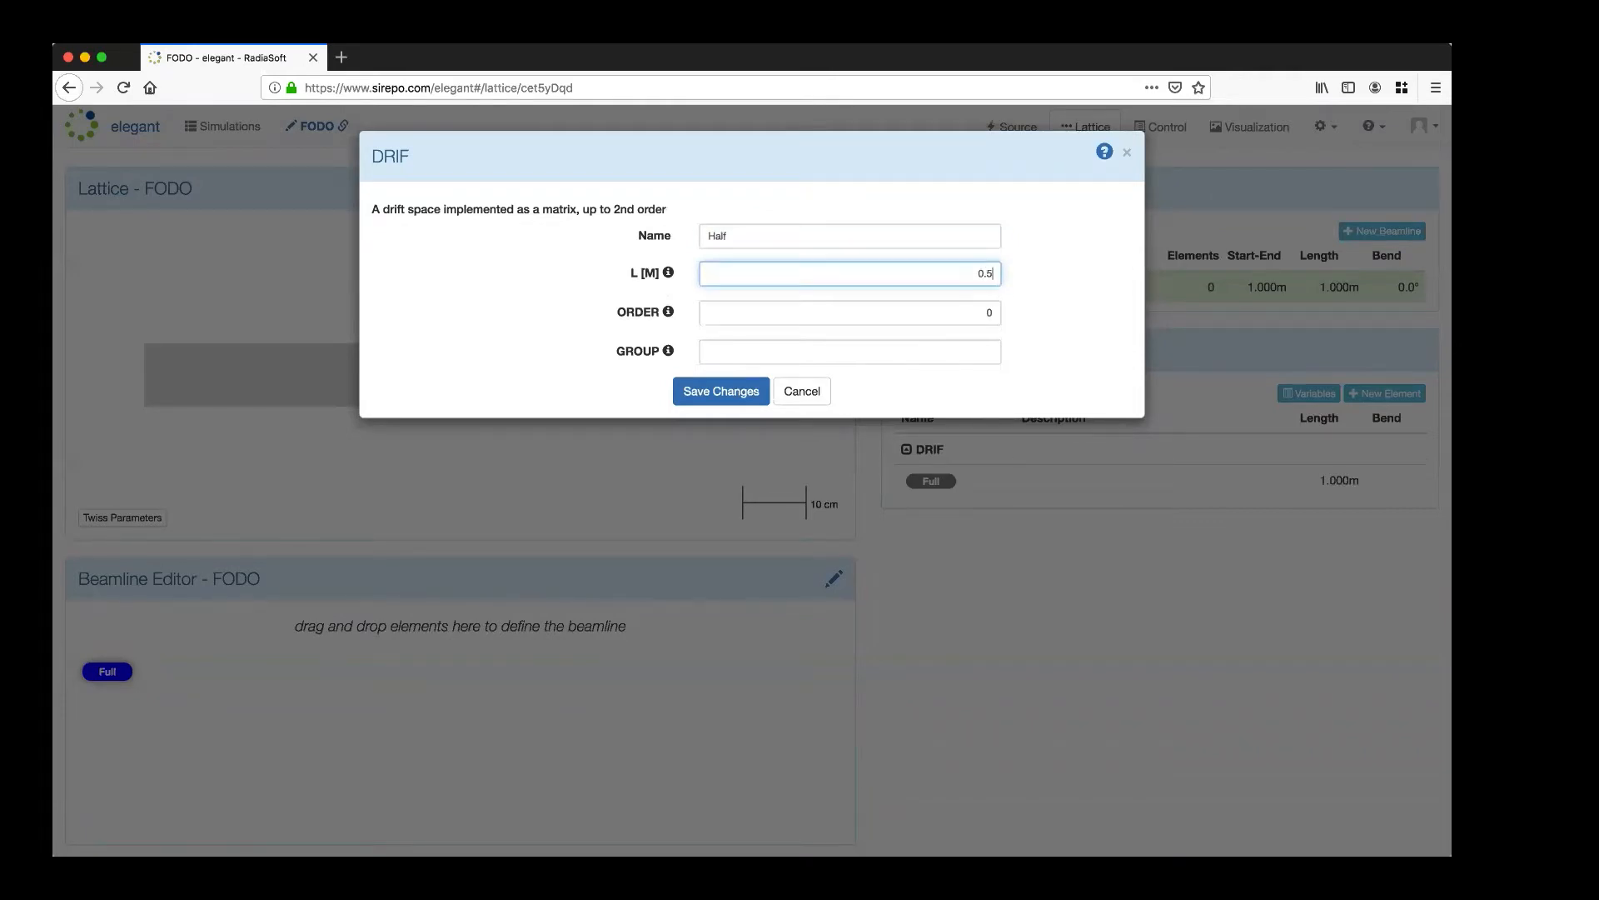
pyautogui.click(751, 395)
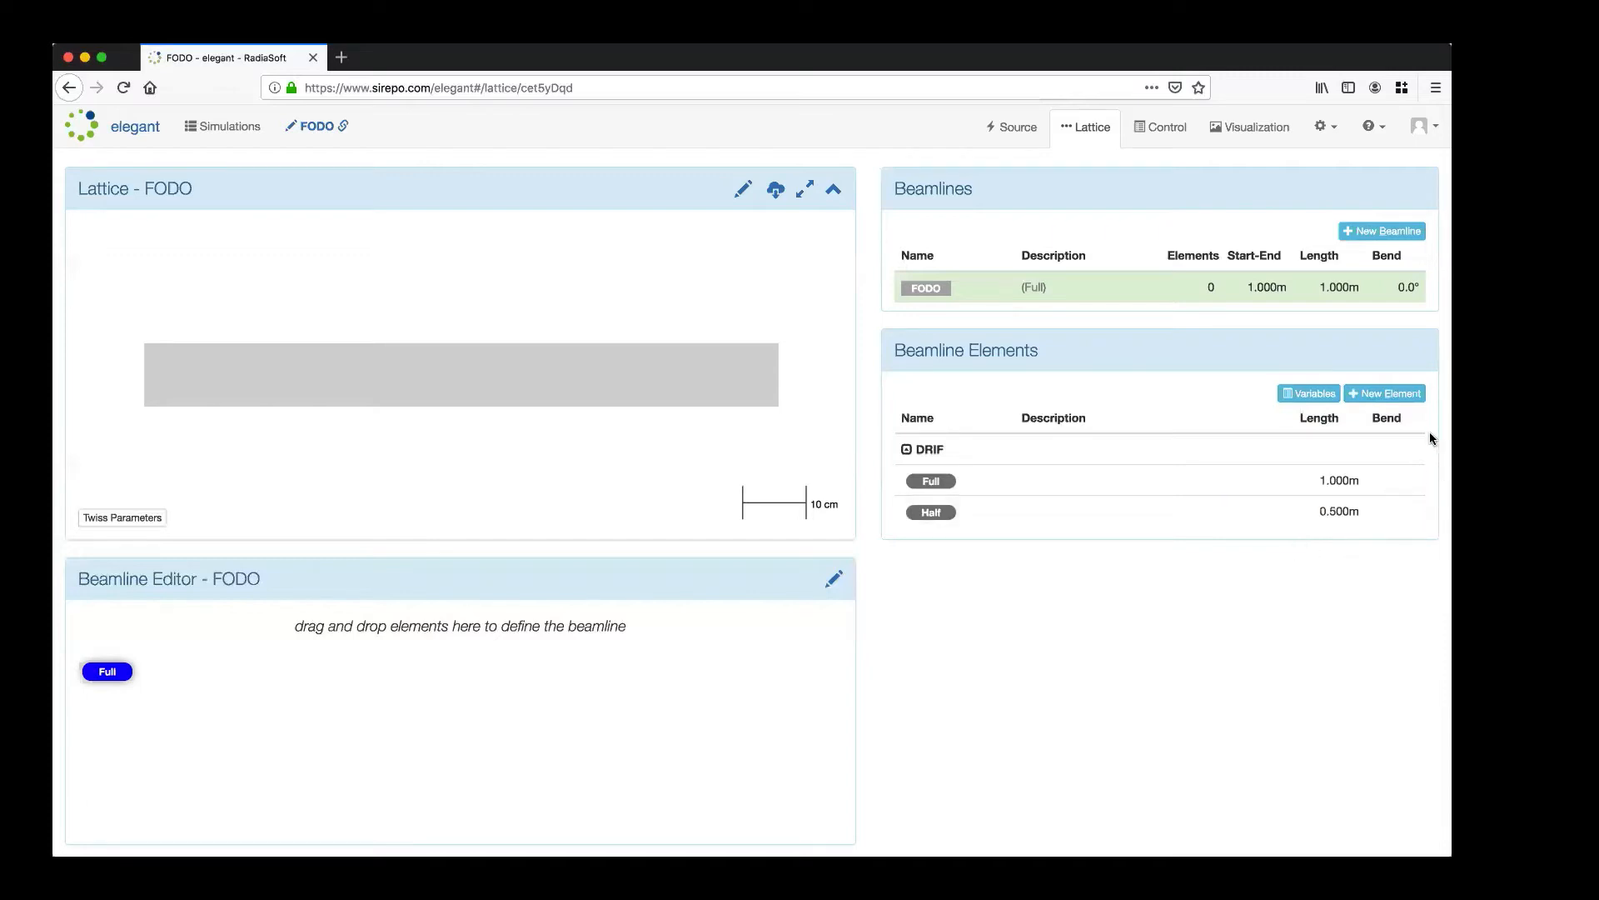
# Add a lattice variable named Full_length with the value 1.0.
pyautogui.click(1300, 397)
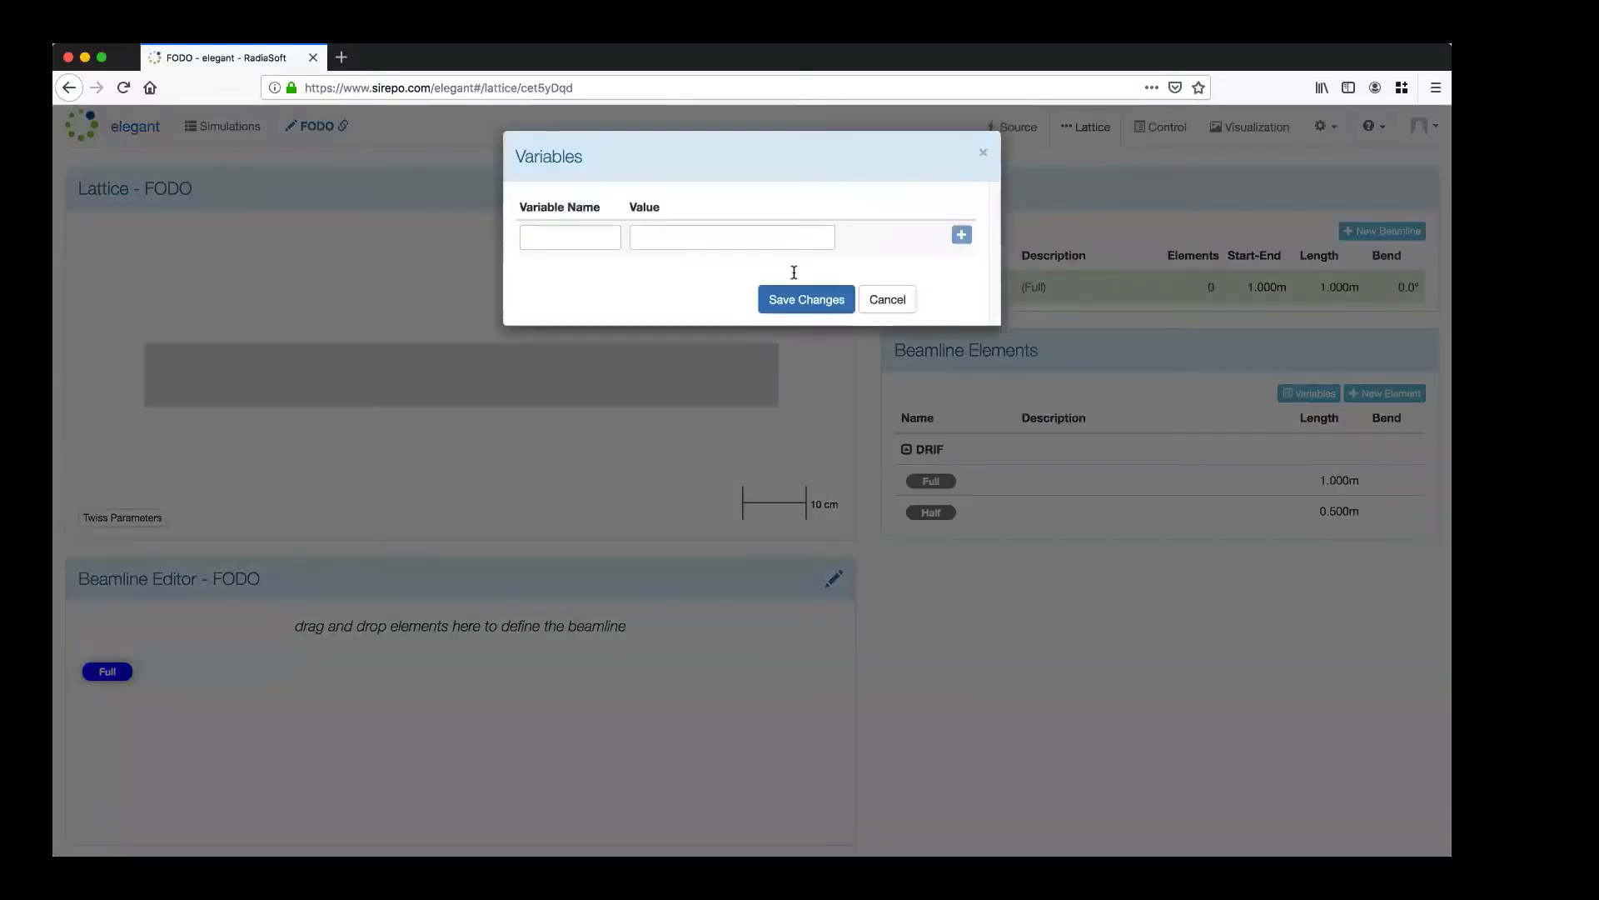
pyautogui.click(579, 236)
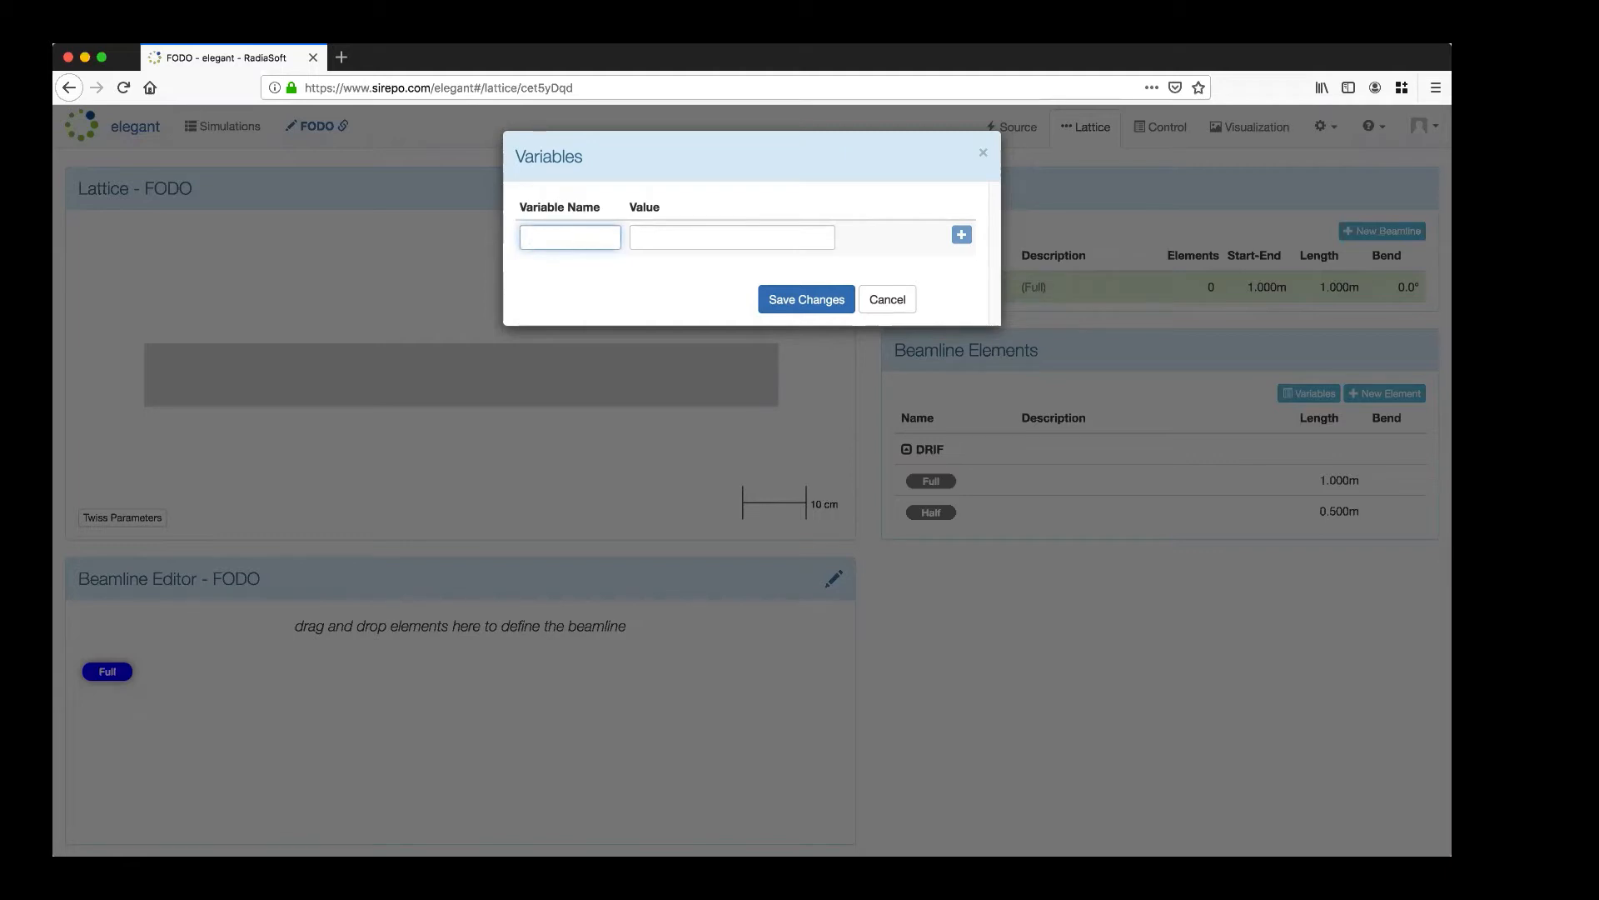
pyautogui.write('Full_length')
pyautogui.click(757, 234)
pyautogui.write('1.0')
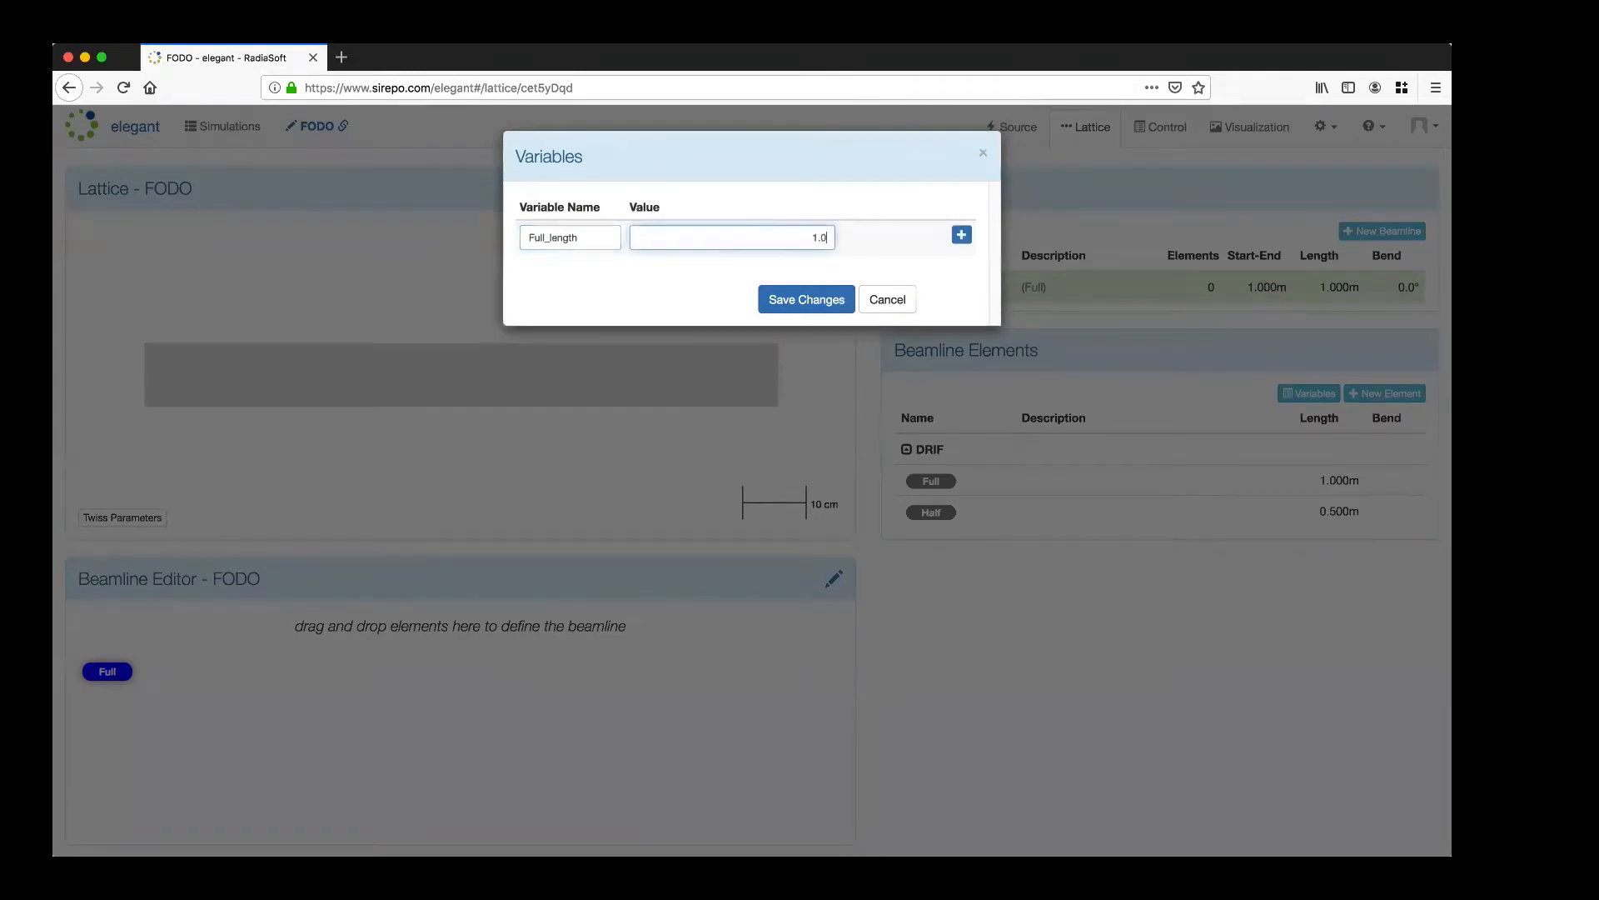
pyautogui.click(961, 235)
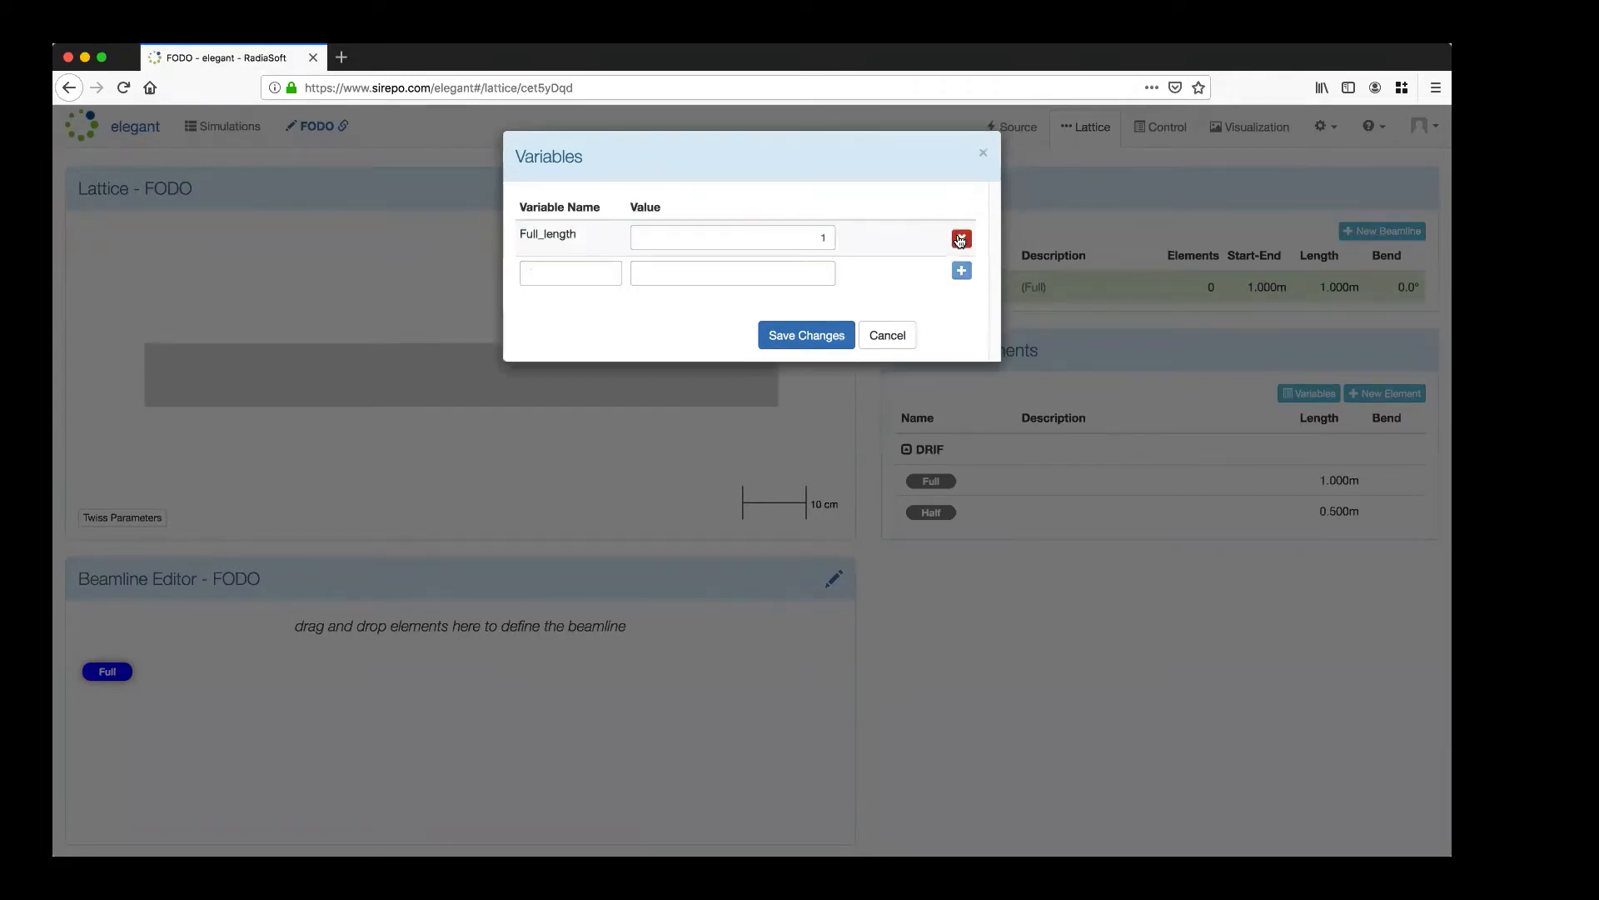
# Add a variable named Half_length defined by the expression Full_length / 2.
pyautogui.click(558, 275)
pyautogui.write('Hal')
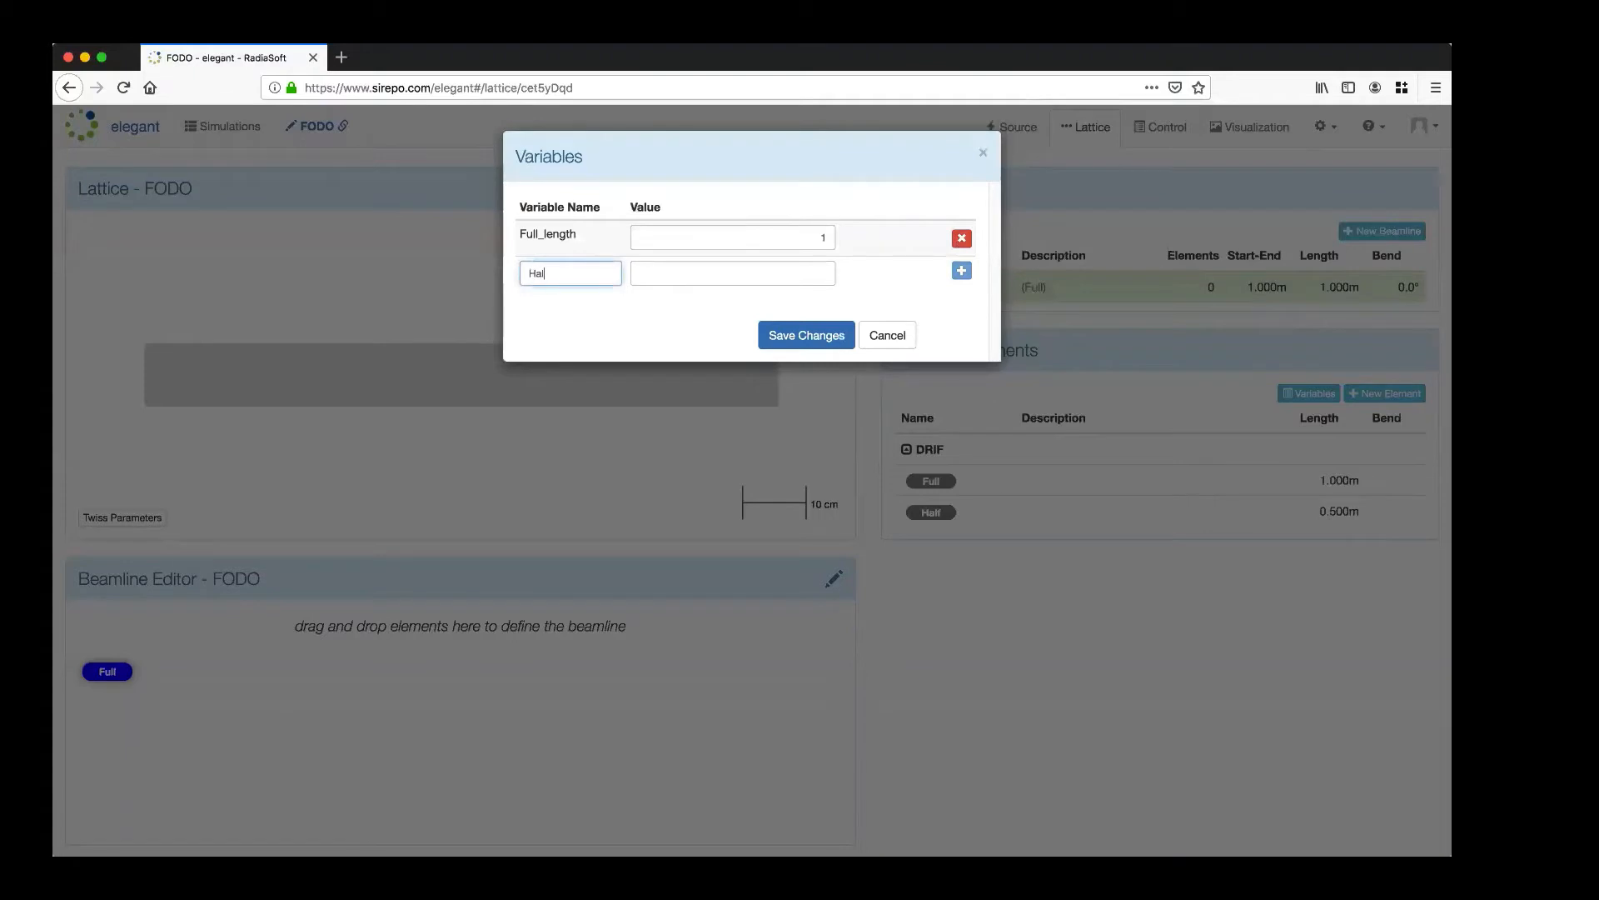
pyautogui.write('f_length')
pyautogui.click(792, 273)
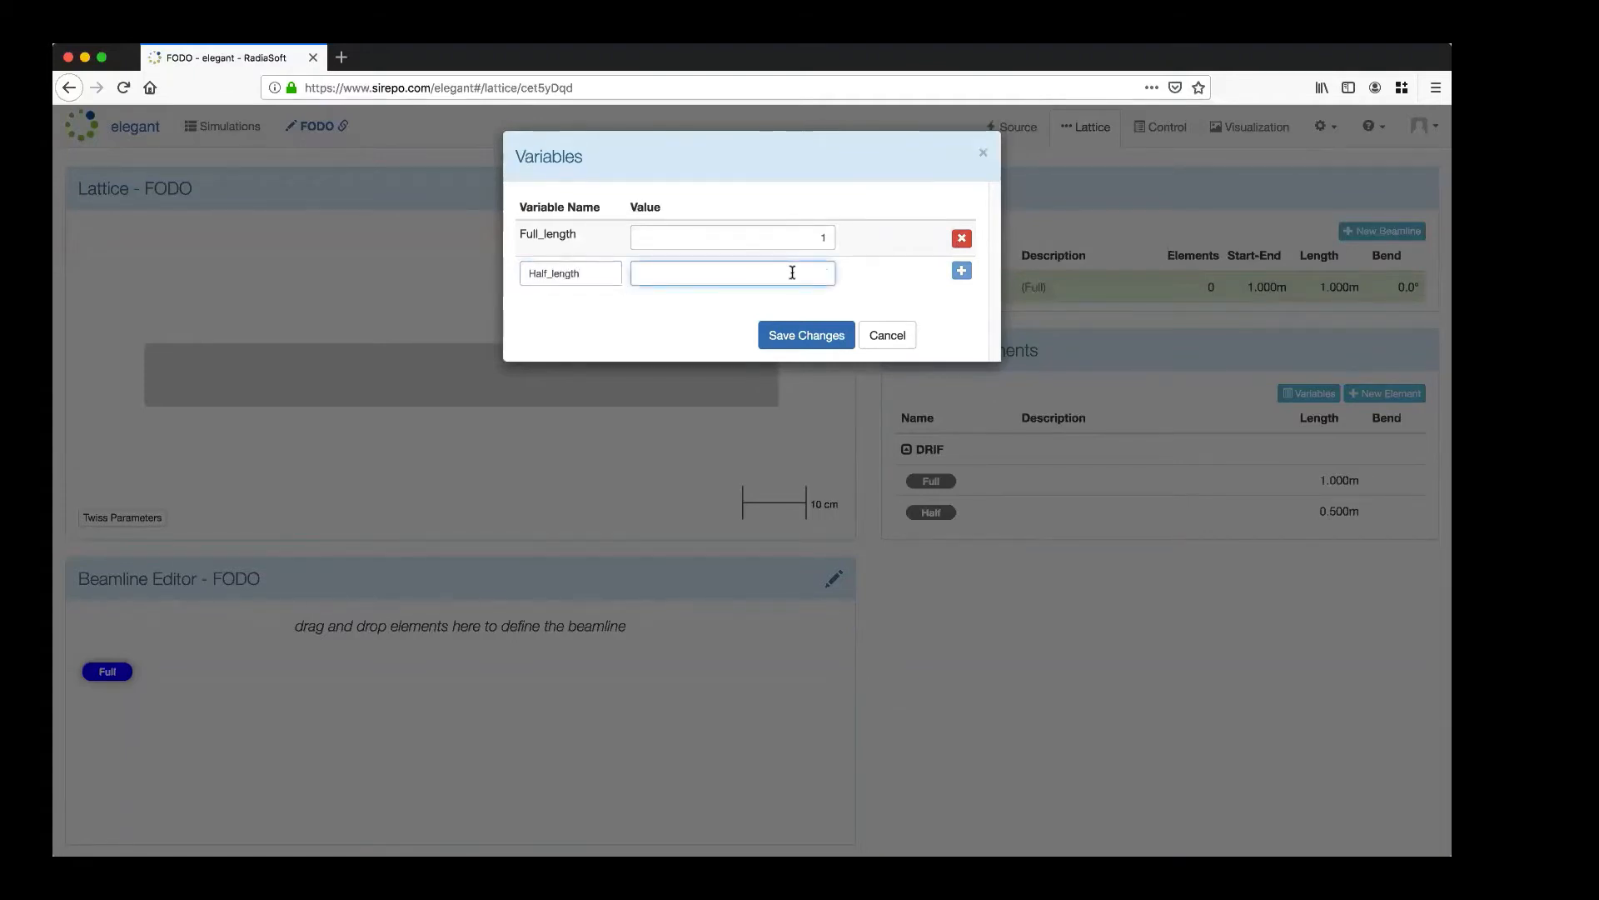
pyautogui.write('Full_length')
pyautogui.write('/ 2')
pyautogui.press('BackSpace')
pyautogui.press('BackSpace')
pyautogui.press('BackSpace')
pyautogui.press('BackSpace')
pyautogui.write('2 /')
pyautogui.press('BackSpace')
pyautogui.press('BackSpace')
pyautogui.press('BackSpace')
pyautogui.write('/2')
pyautogui.click(820, 273)
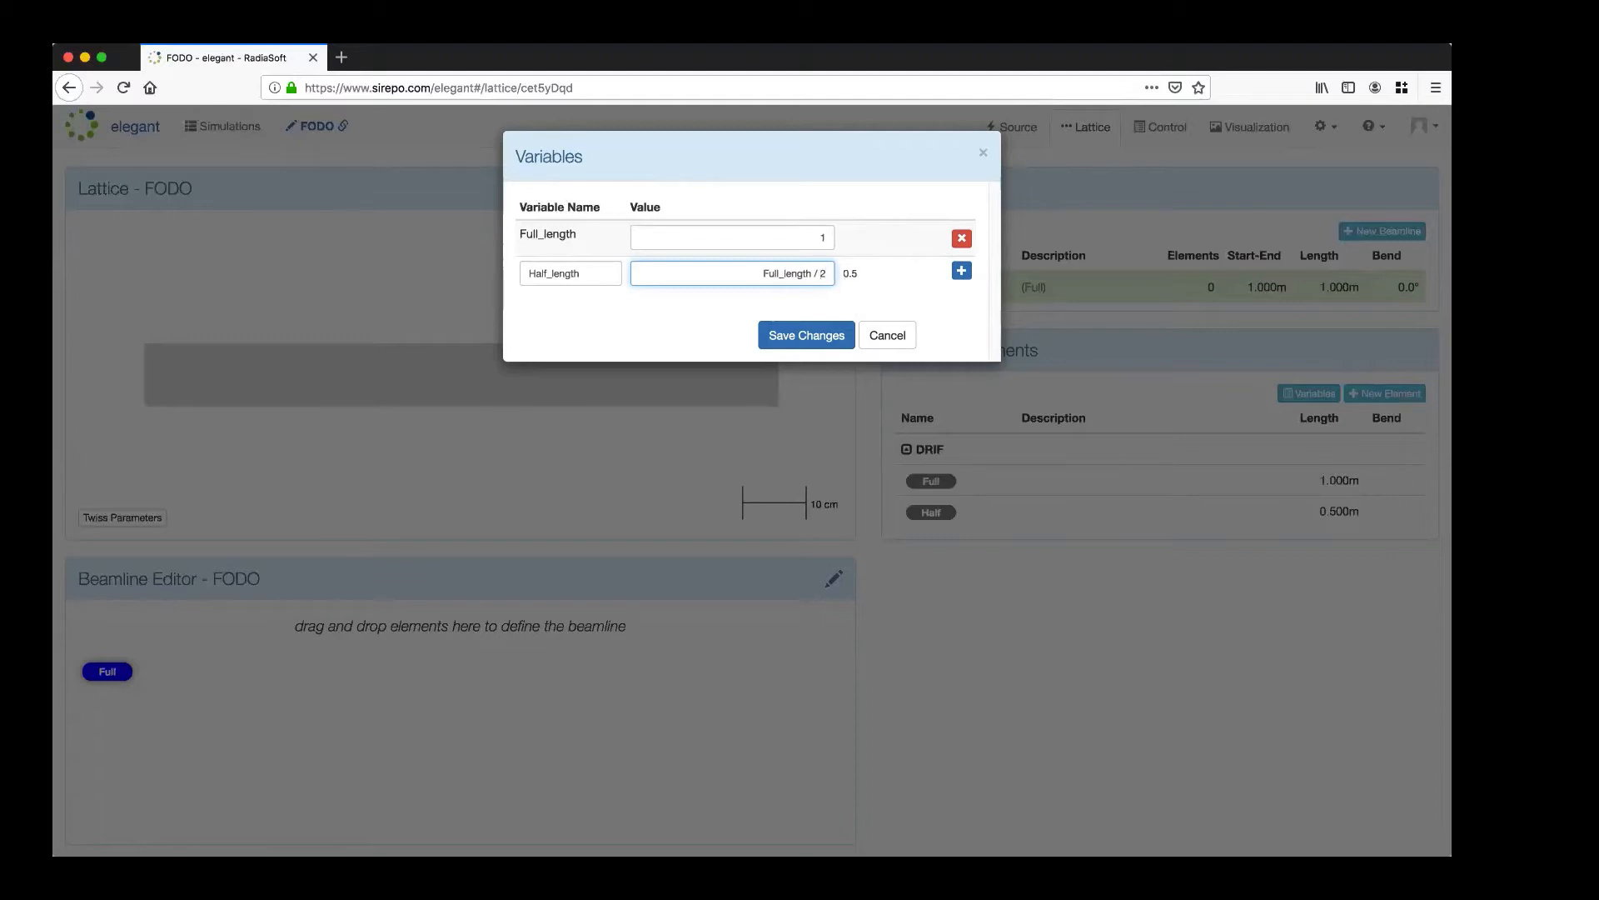
pyautogui.click(885, 276)
pyautogui.click(962, 273)
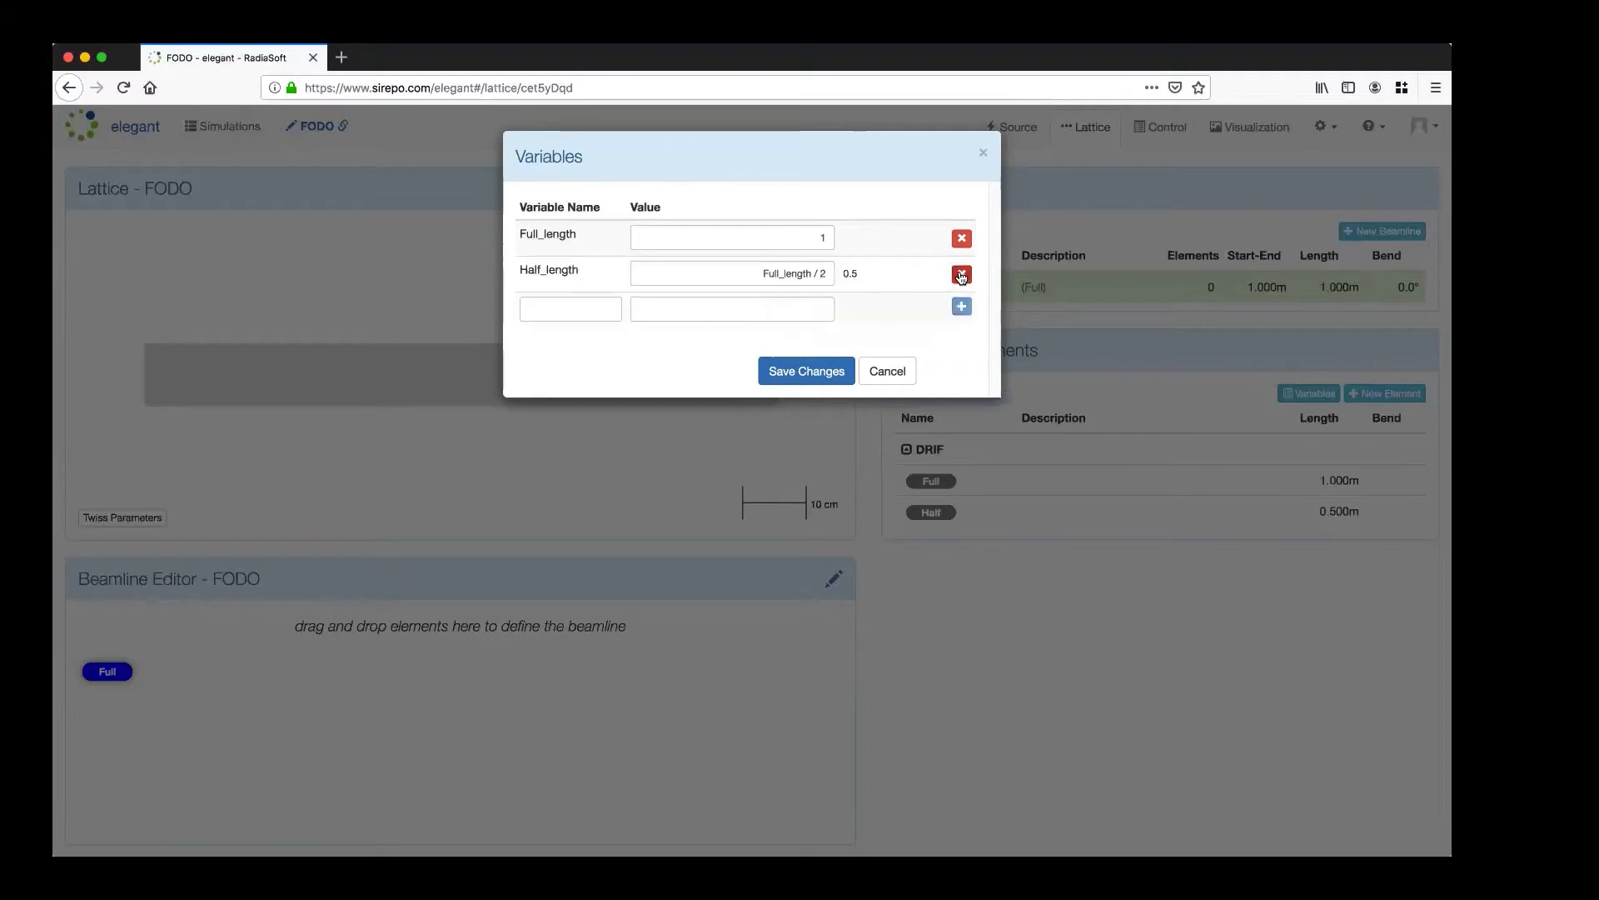
# Define a variable named Quad_strength with the value 5.0 and save the variables.
pyautogui.click(553, 310)
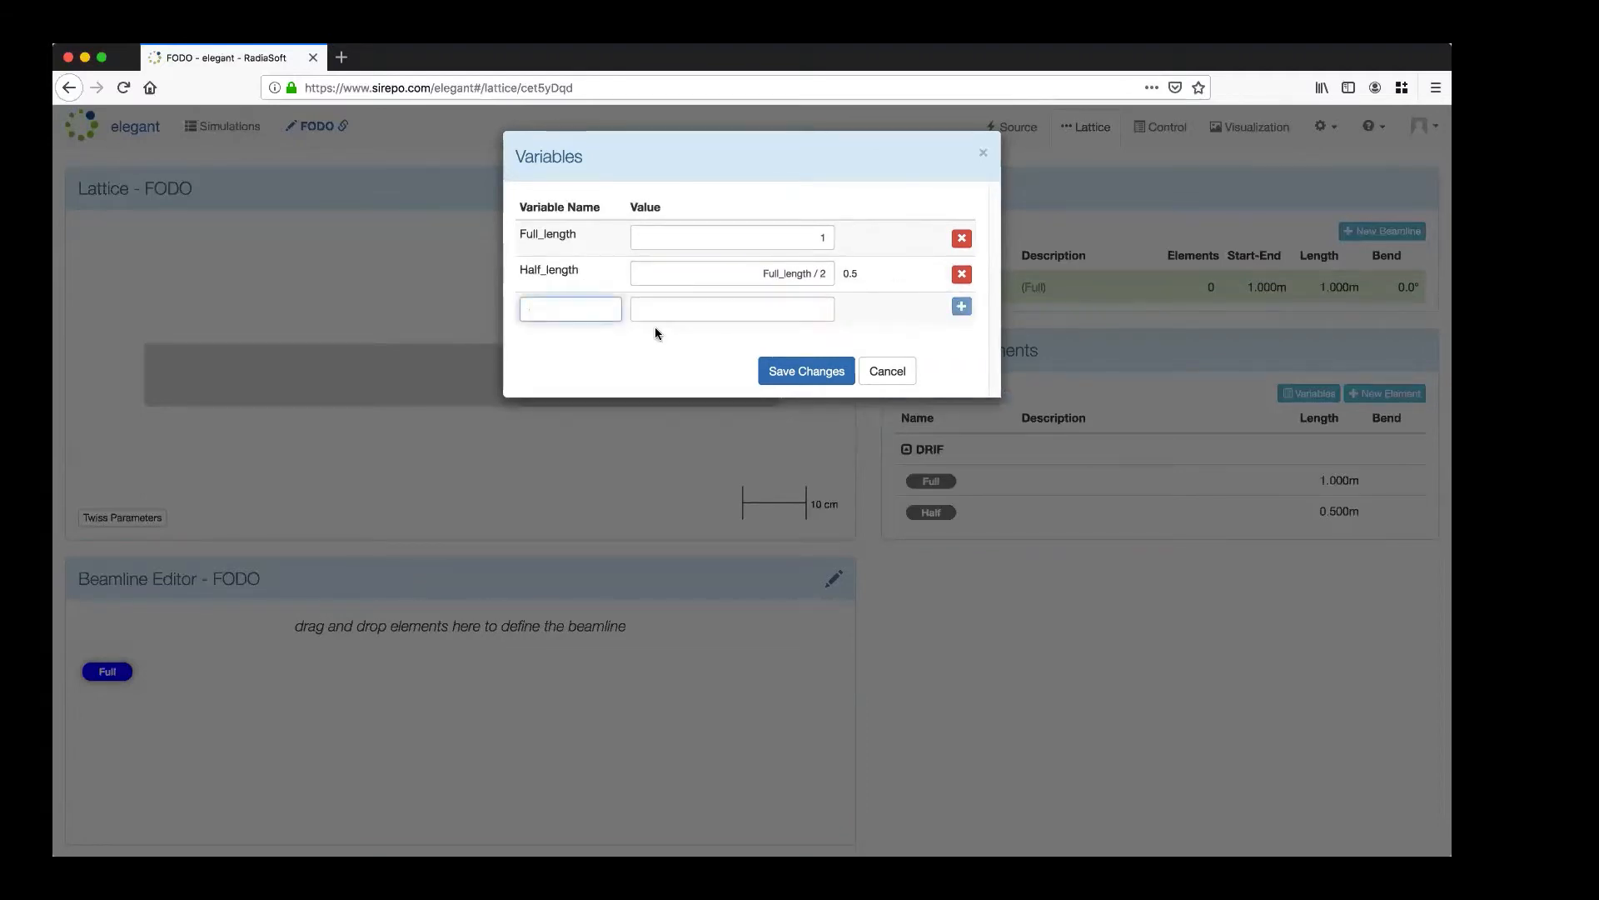
pyautogui.write('Quad_strength')
pyautogui.click(763, 310)
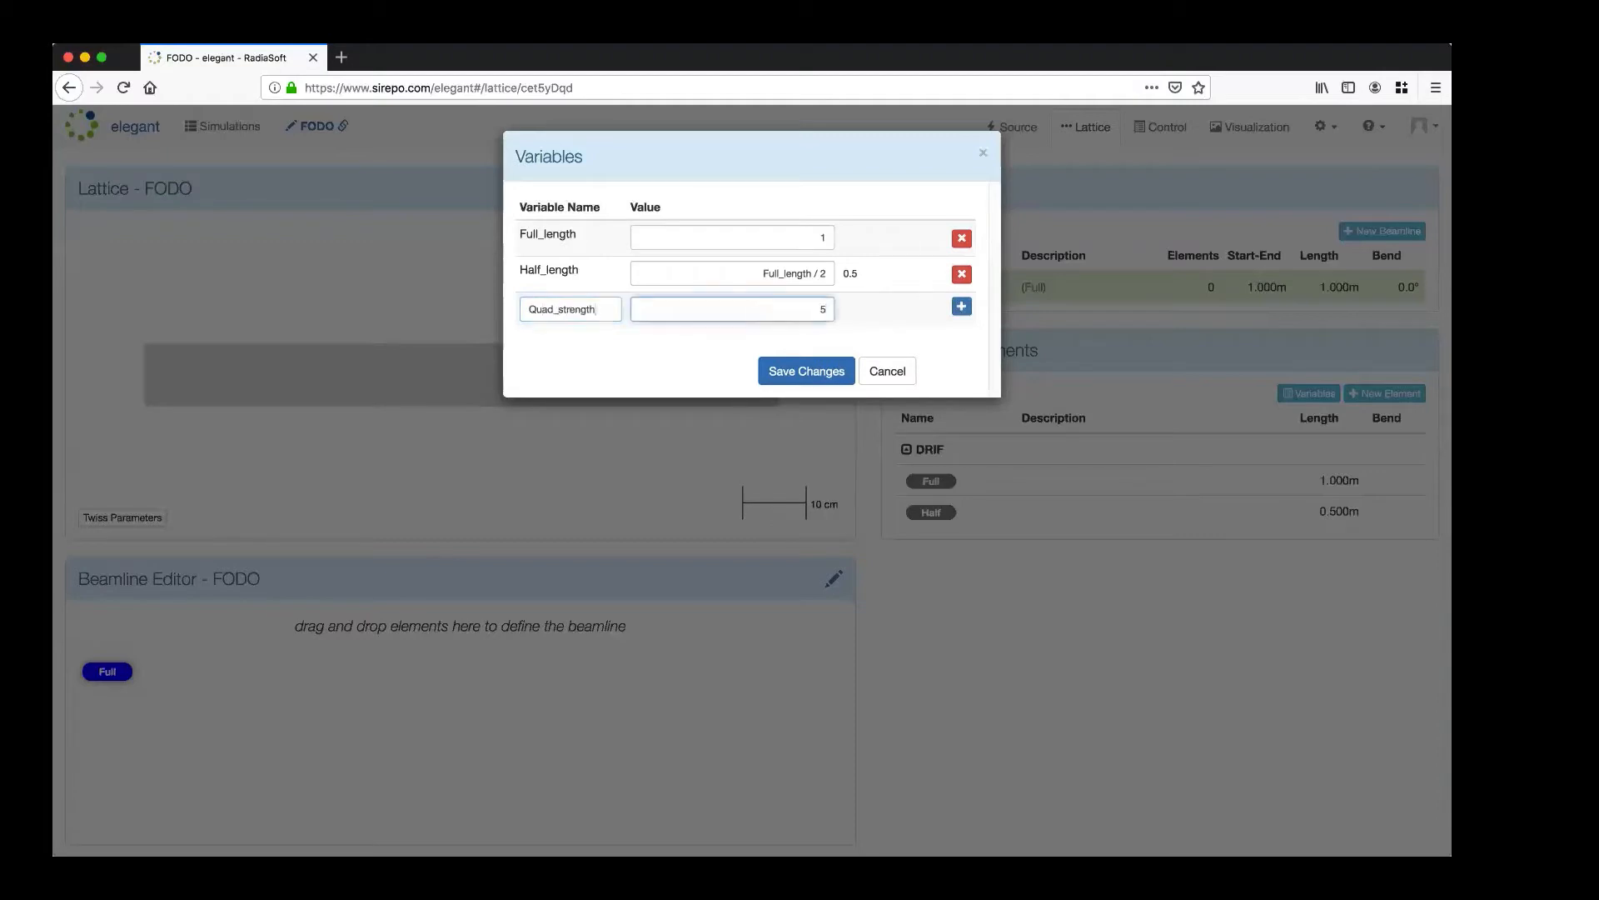
pyautogui.write('5.0')
pyautogui.click(783, 373)
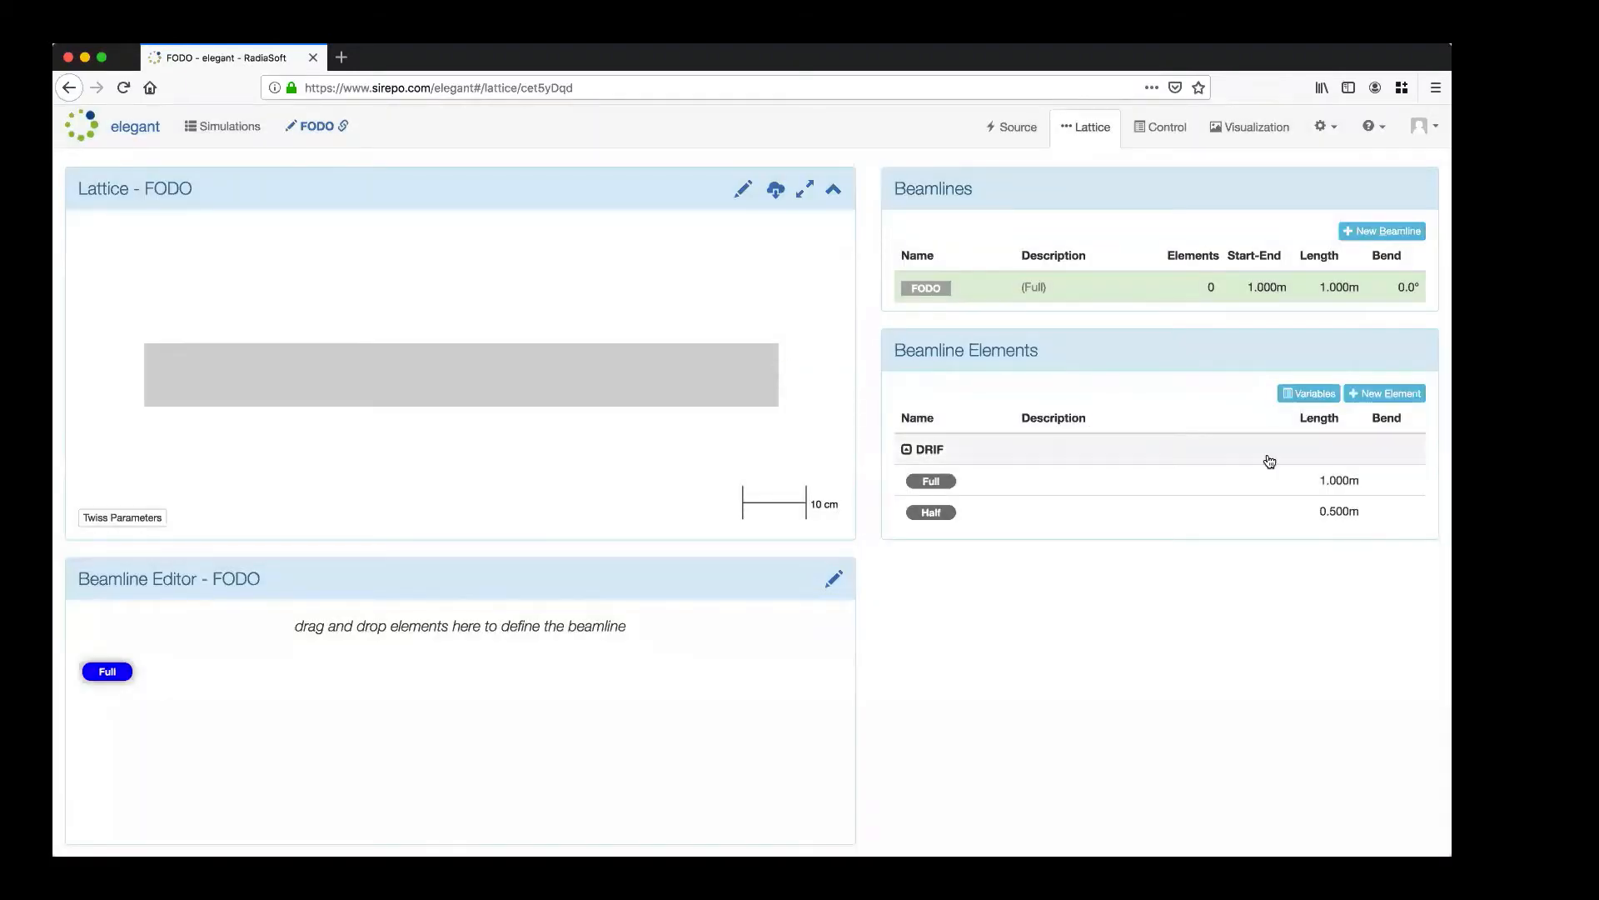
# Set the length of the Full drift element to the variable Full_length and save the element.
pyautogui.moveTo(1328, 481)
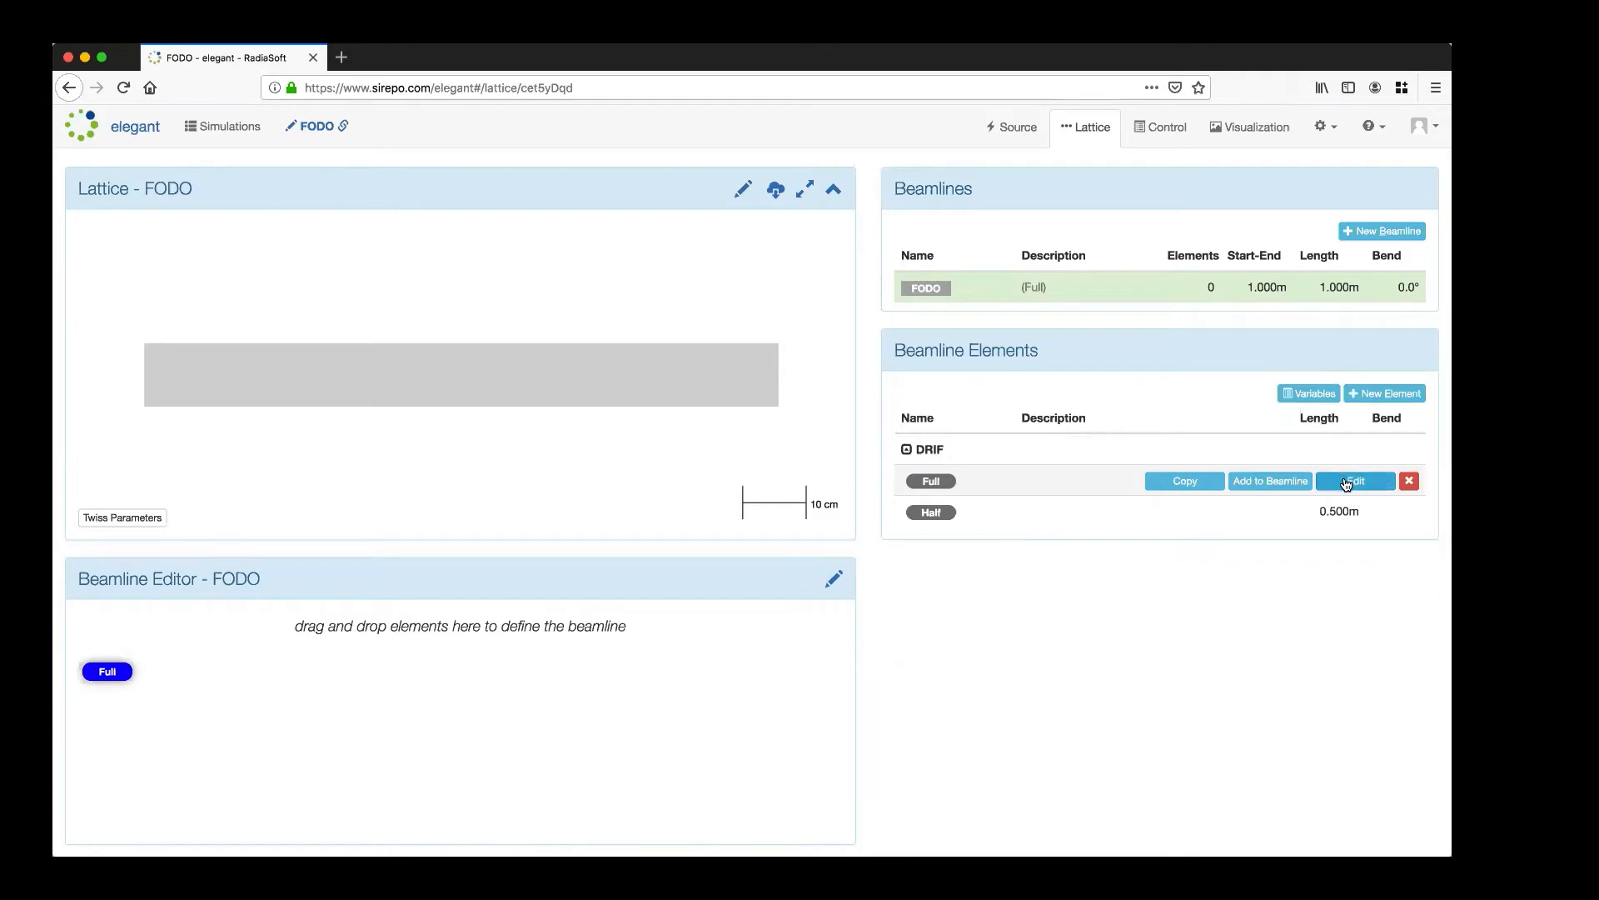
pyautogui.click(1347, 483)
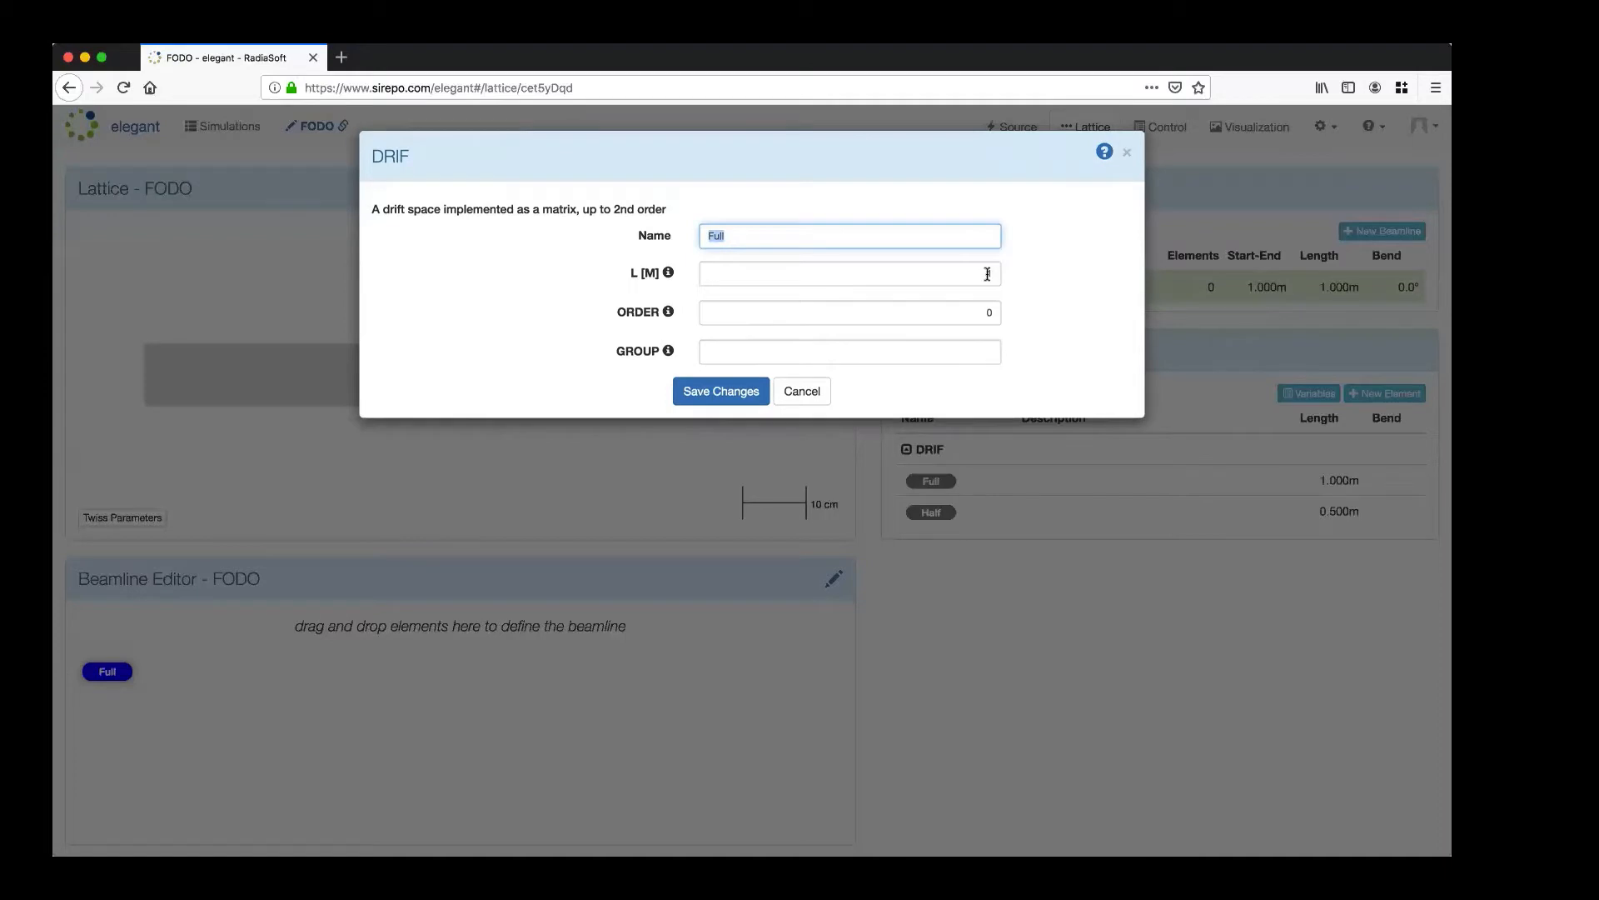
pyautogui.doubleClick(992, 274)
pyautogui.write('Fu')
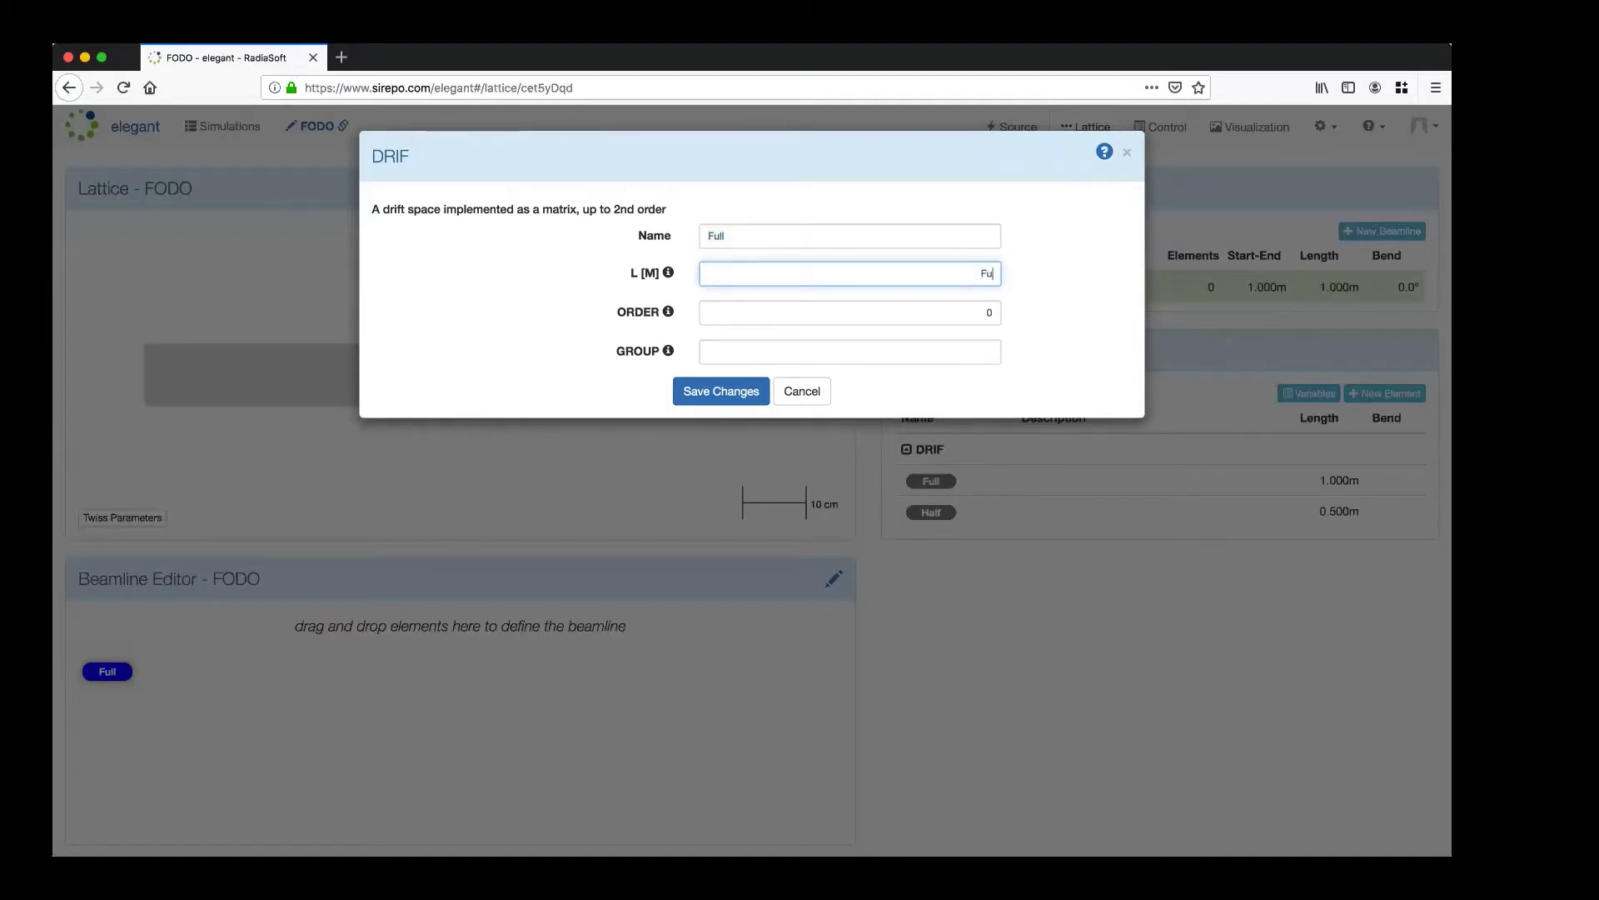
pyautogui.write('ll_length')
pyautogui.click(708, 393)
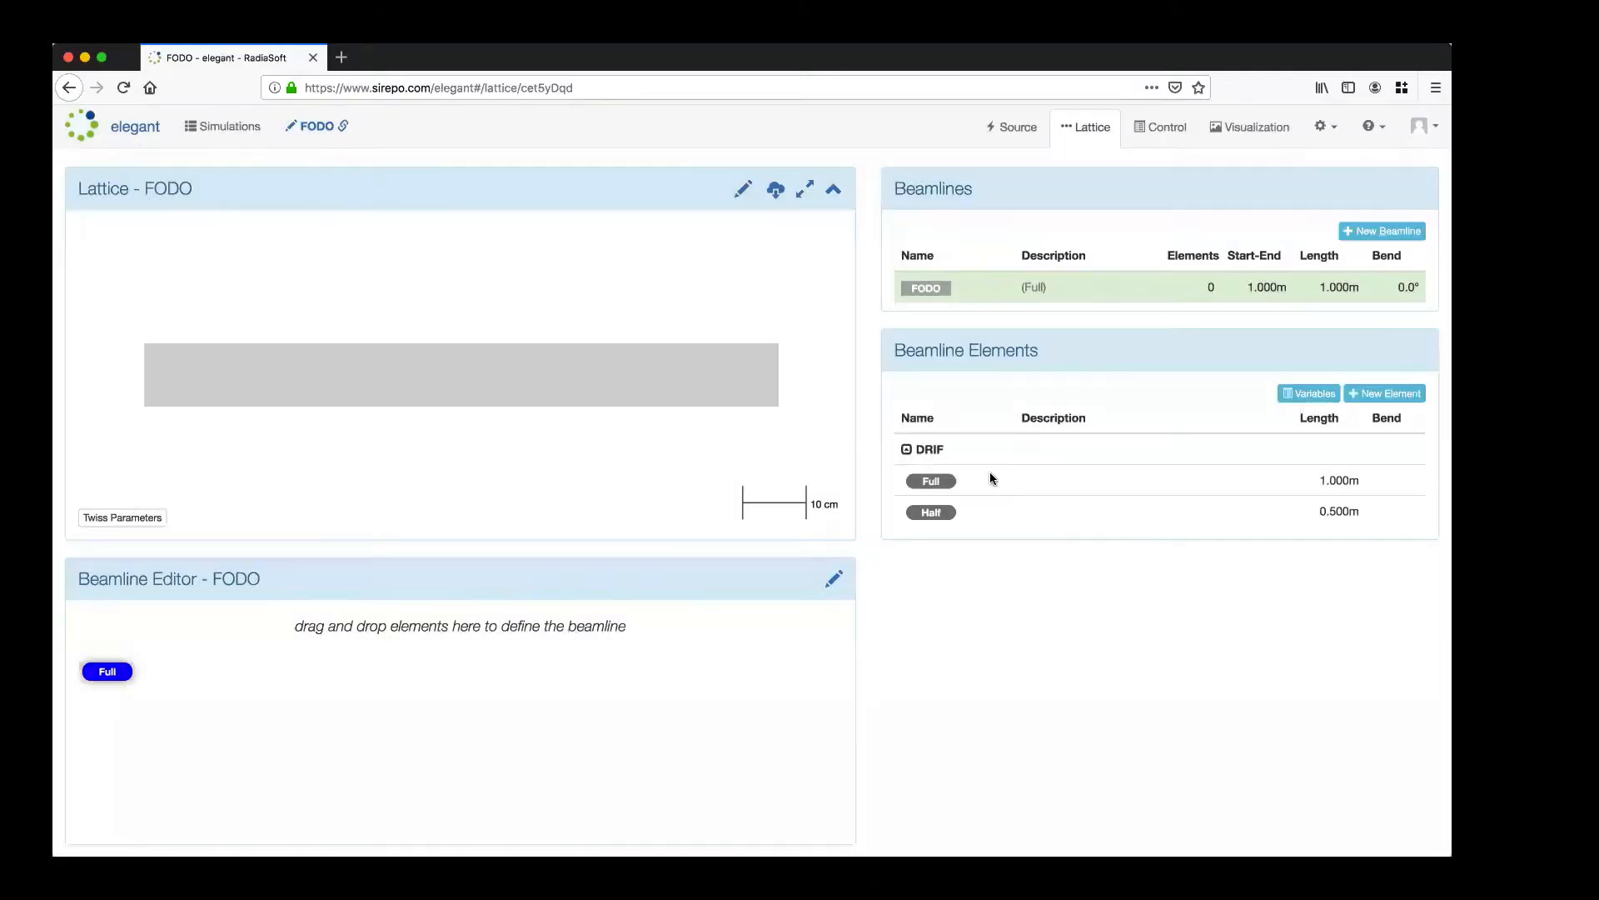
# Set the length of the Half drift element to the variable Half_length and save the element.
pyautogui.click(1333, 510)
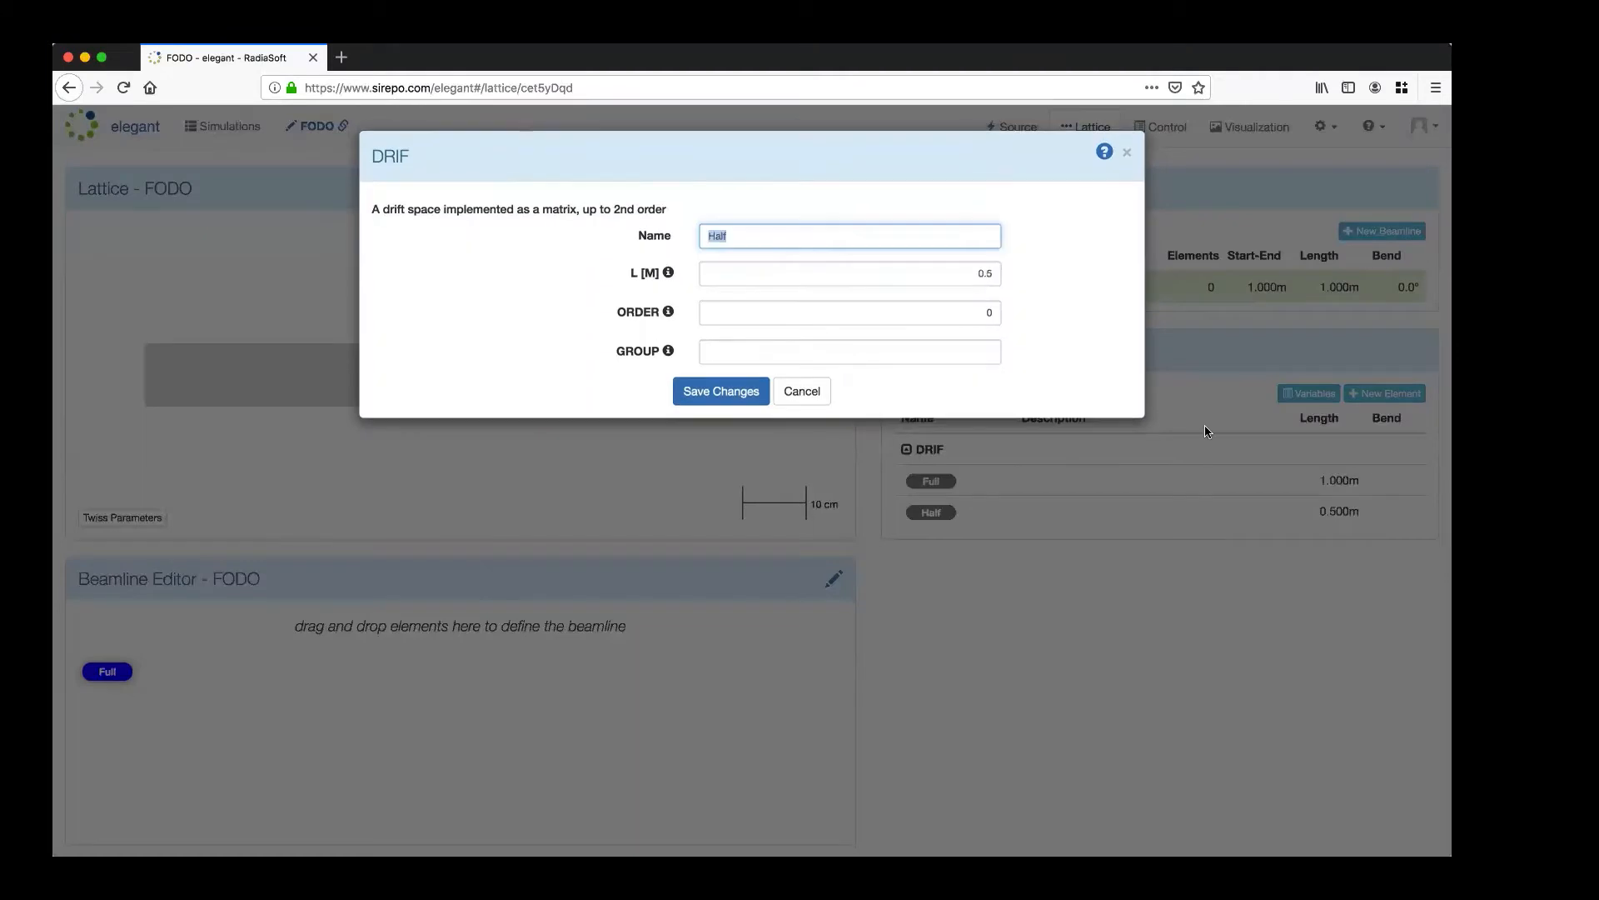
pyautogui.moveTo(972, 273); pyautogui.dragTo(1005, 270)
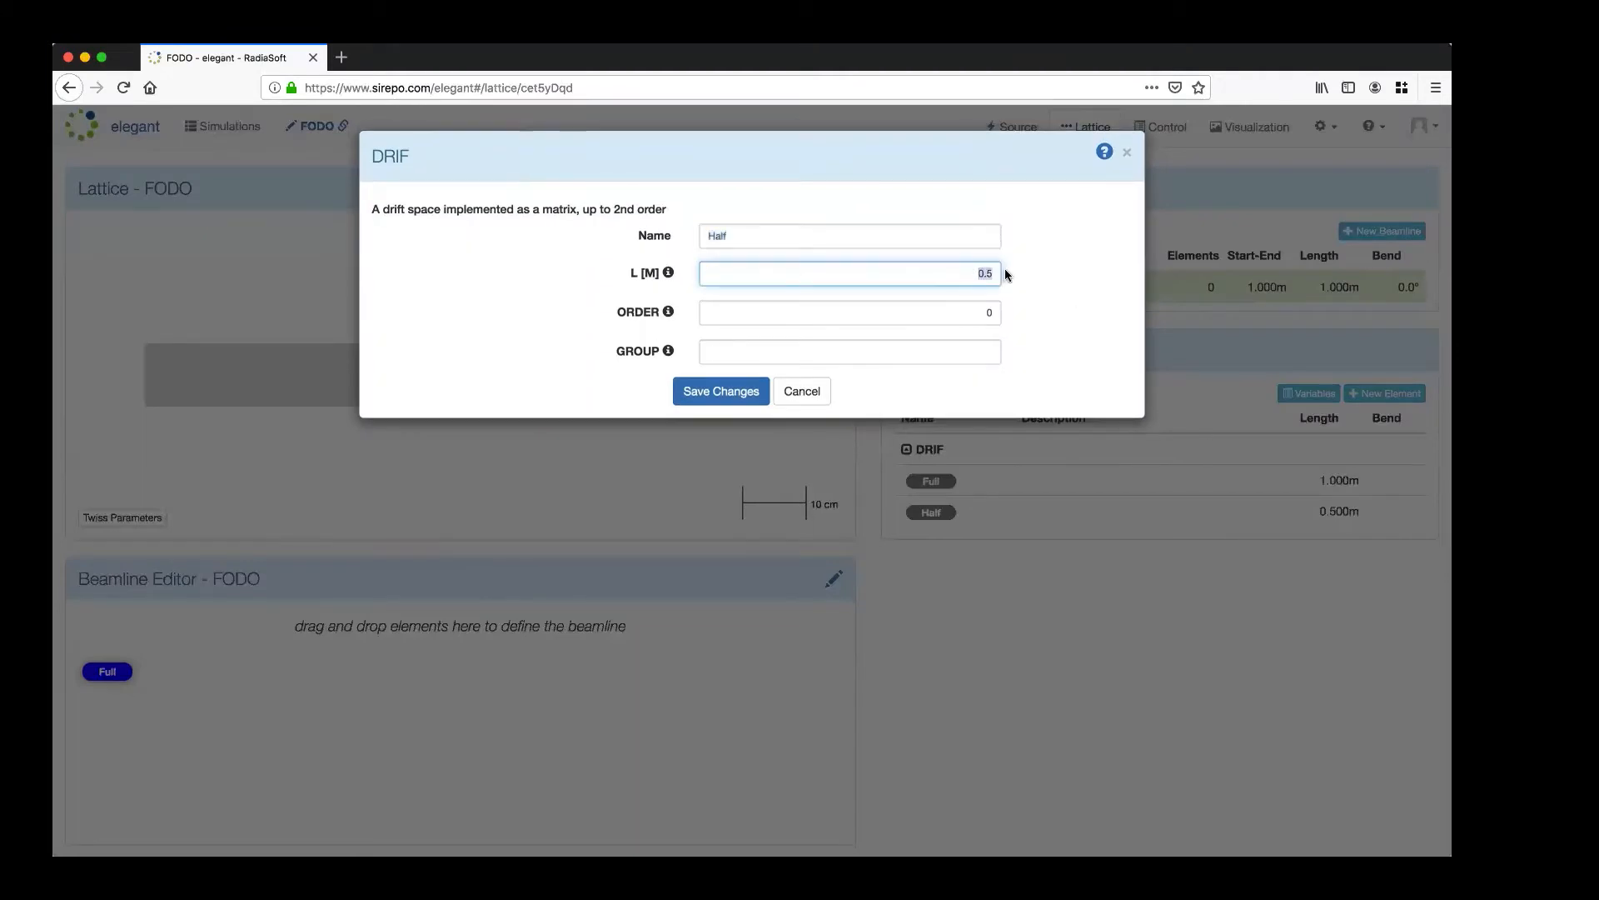
pyautogui.write('Half_length')
pyautogui.click(1023, 318)
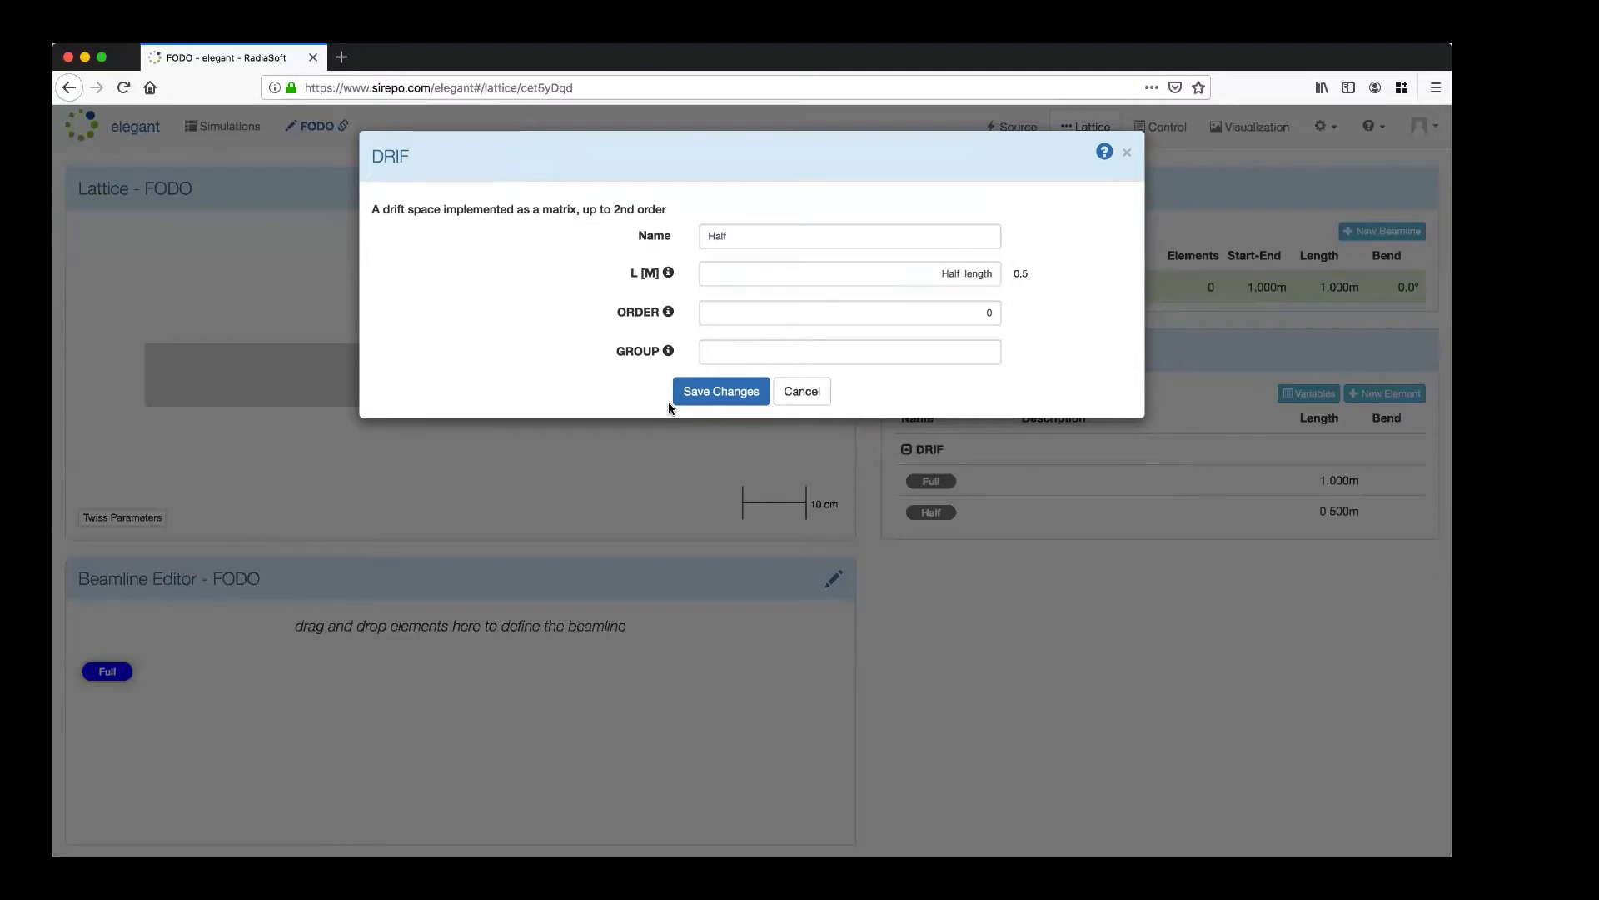
pyautogui.click(723, 398)
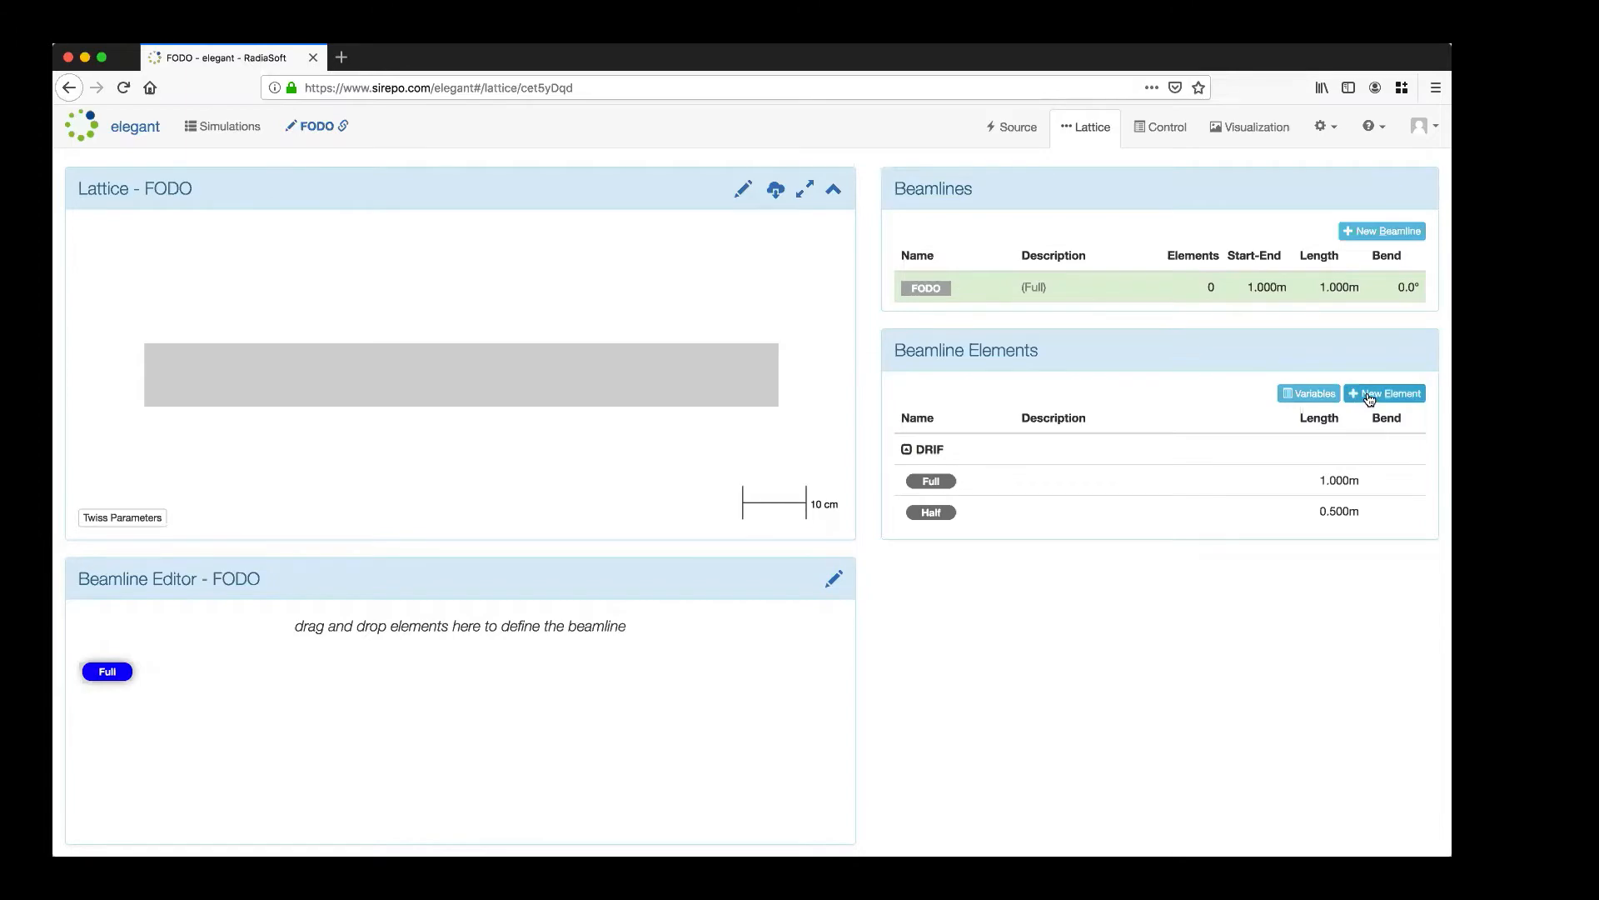
# Start a new QUAD element named Quad_F with a length of 0.25 m.
pyautogui.click(1369, 398)
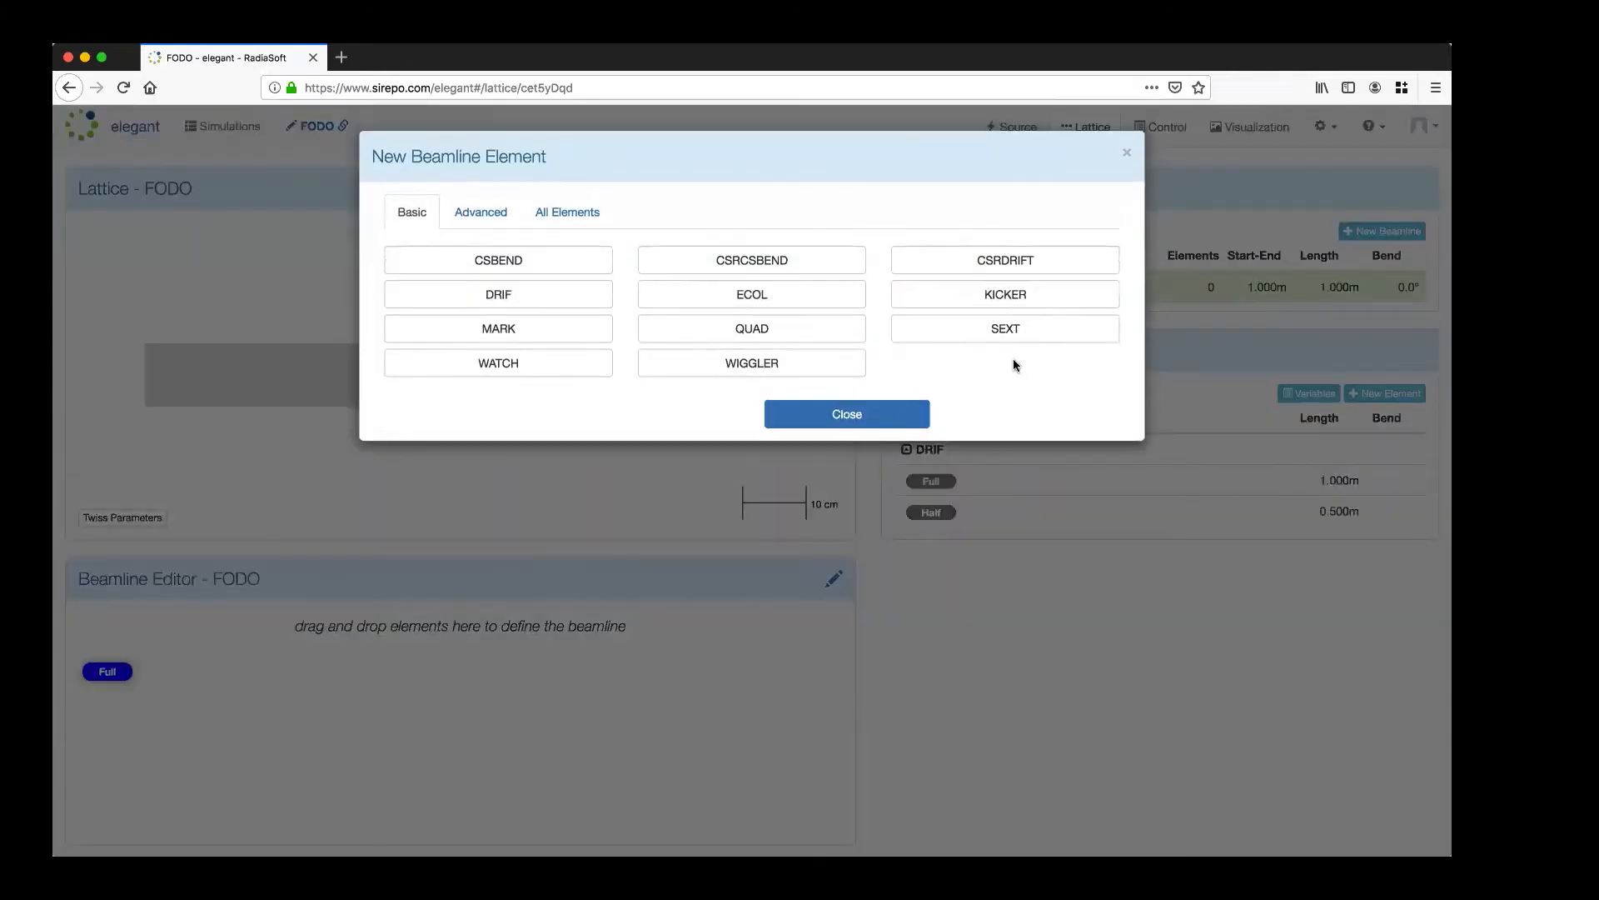
pyautogui.click(713, 333)
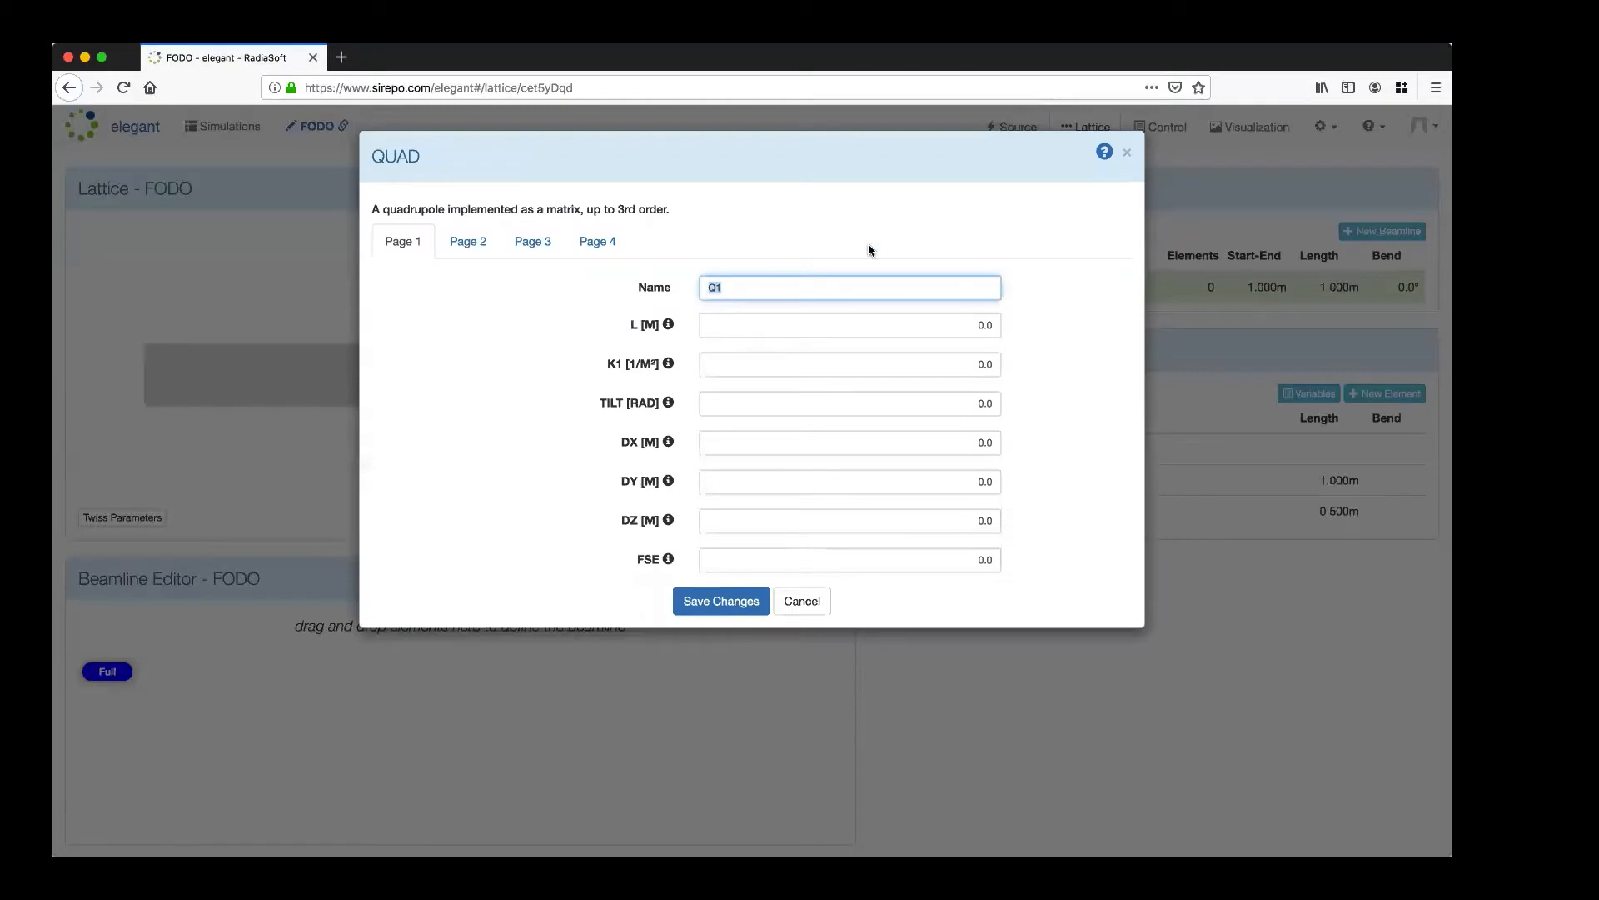
pyautogui.write('Quad_F')
pyautogui.click(992, 325)
pyautogui.press('BackSpace')
pyautogui.write('2')
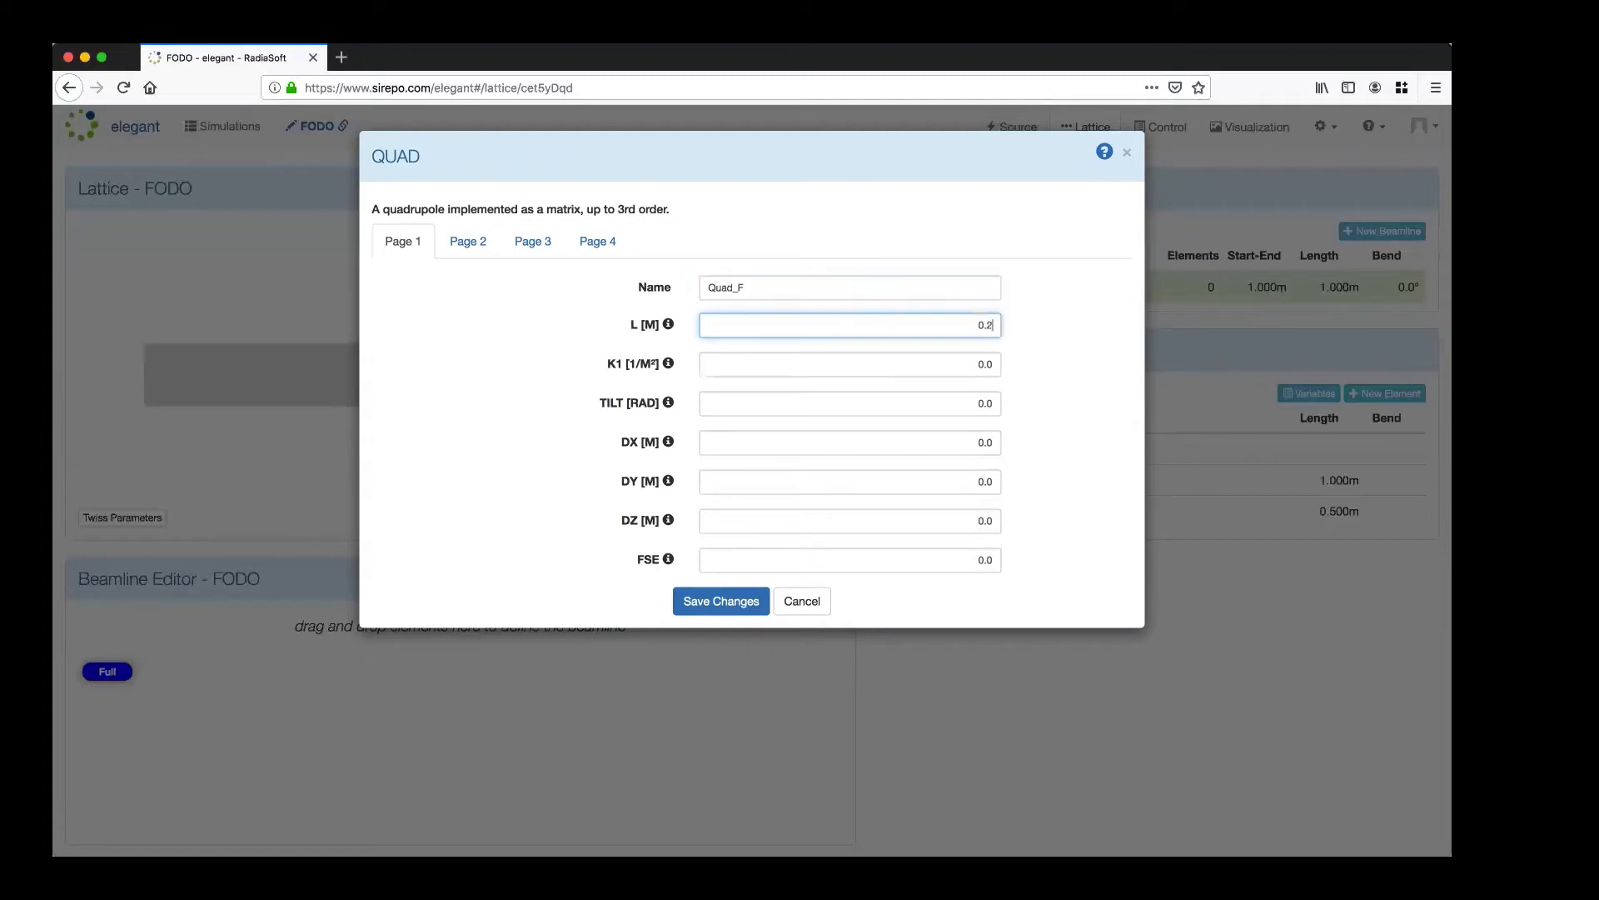
pyautogui.write('5')
# Set Quad_F's K1 geometric strength to the variable Quad_strength and save the element.
pyautogui.doubleClick(993, 364)
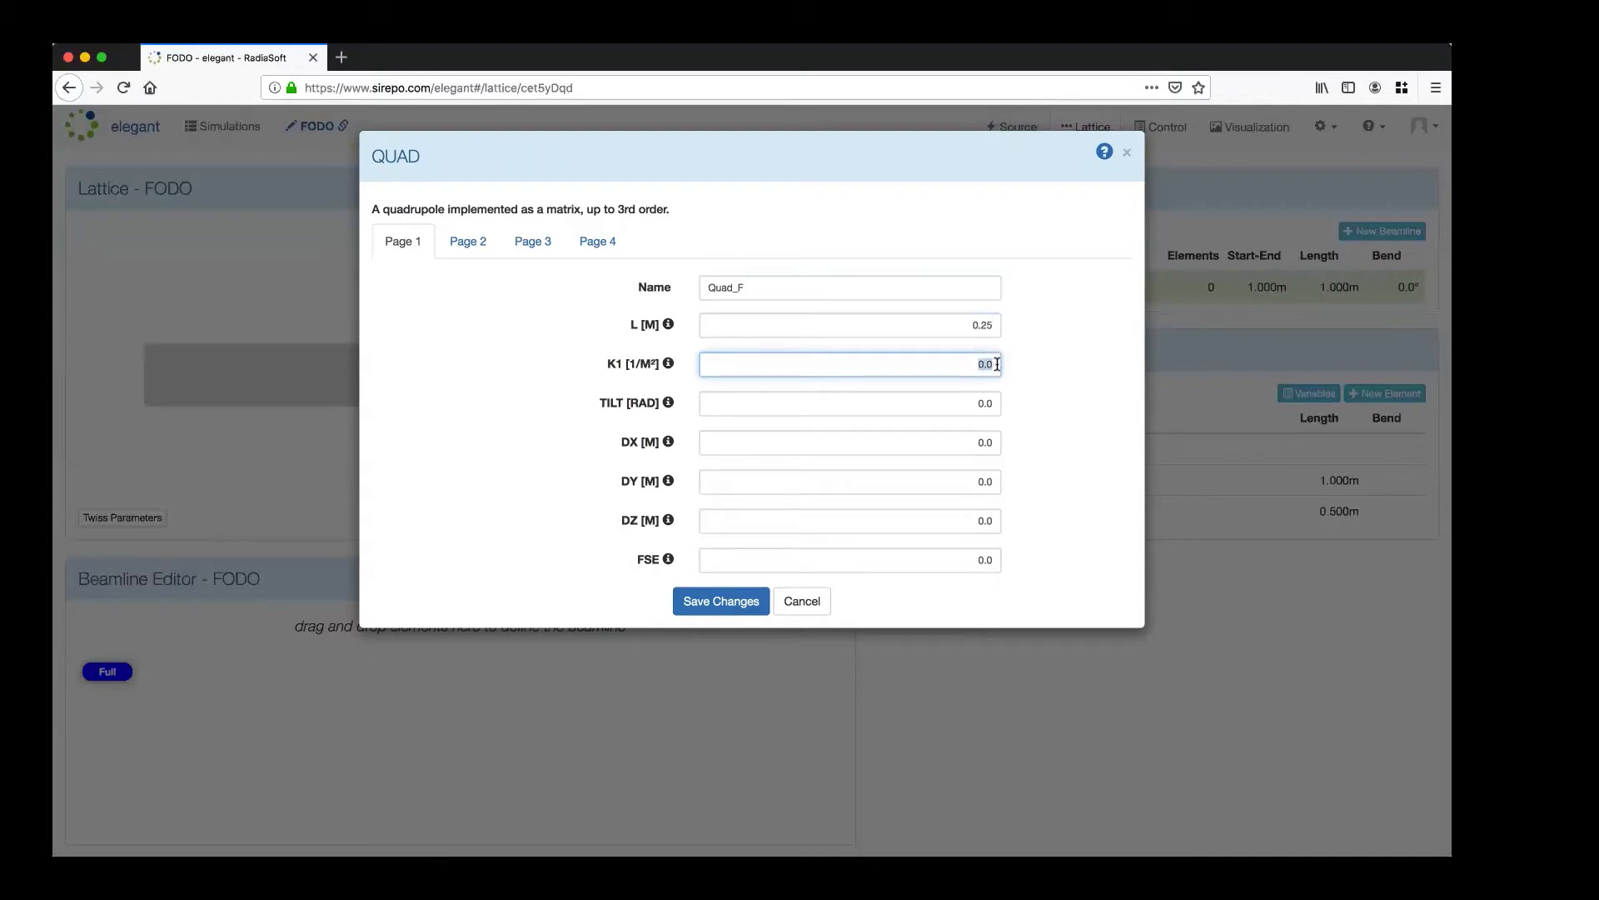
pyautogui.write('Quad_strengt')
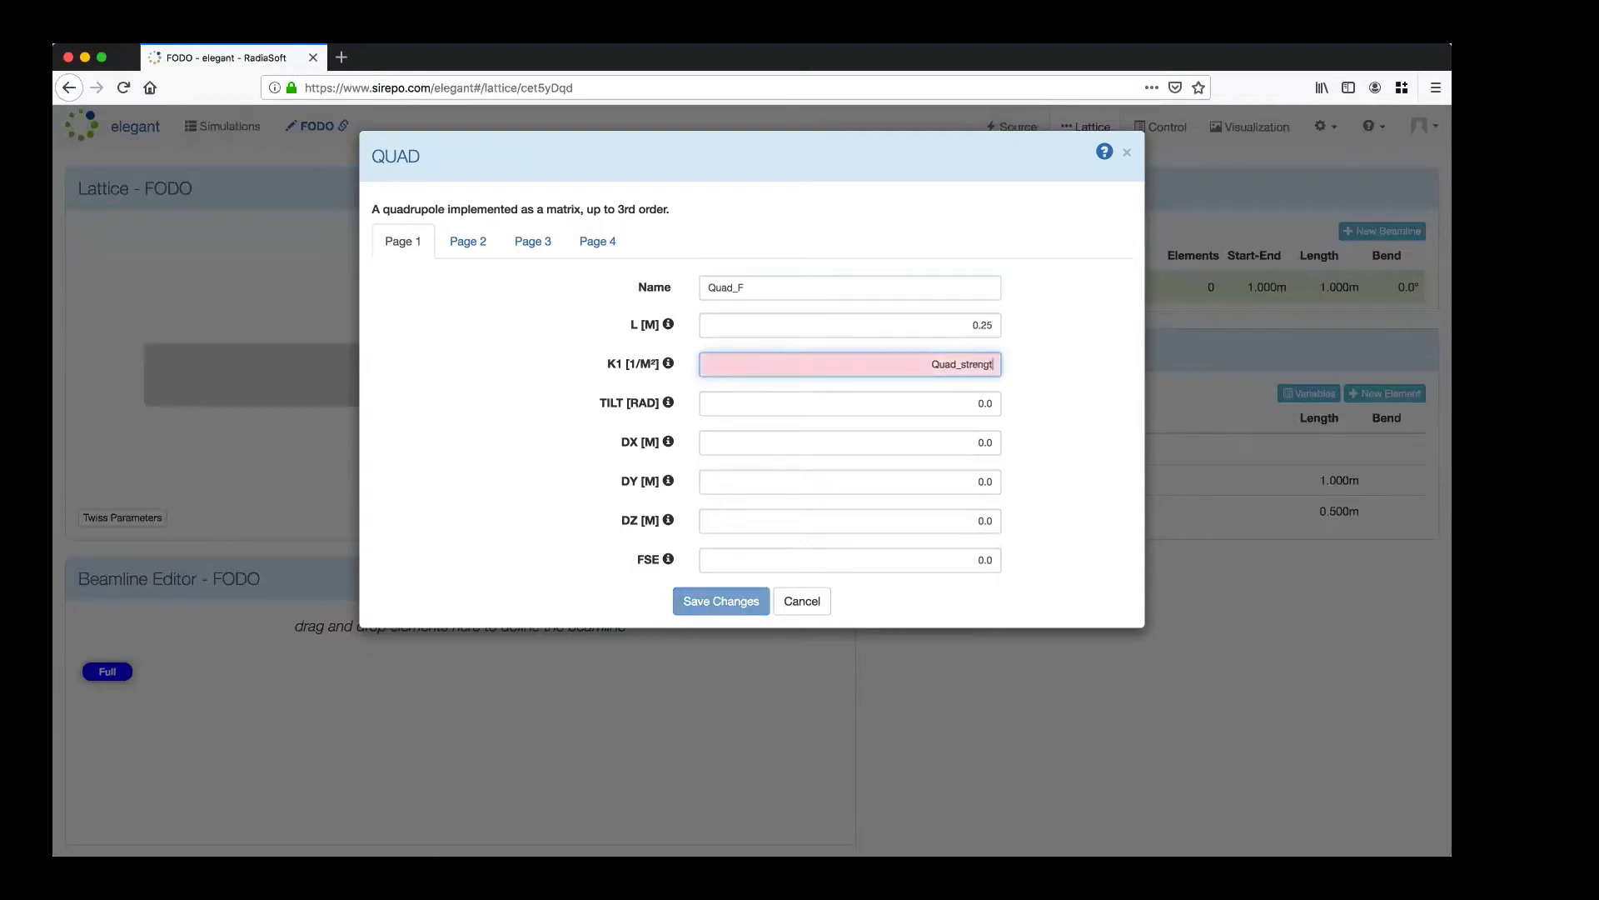
pyautogui.write('h')
pyautogui.click(1042, 410)
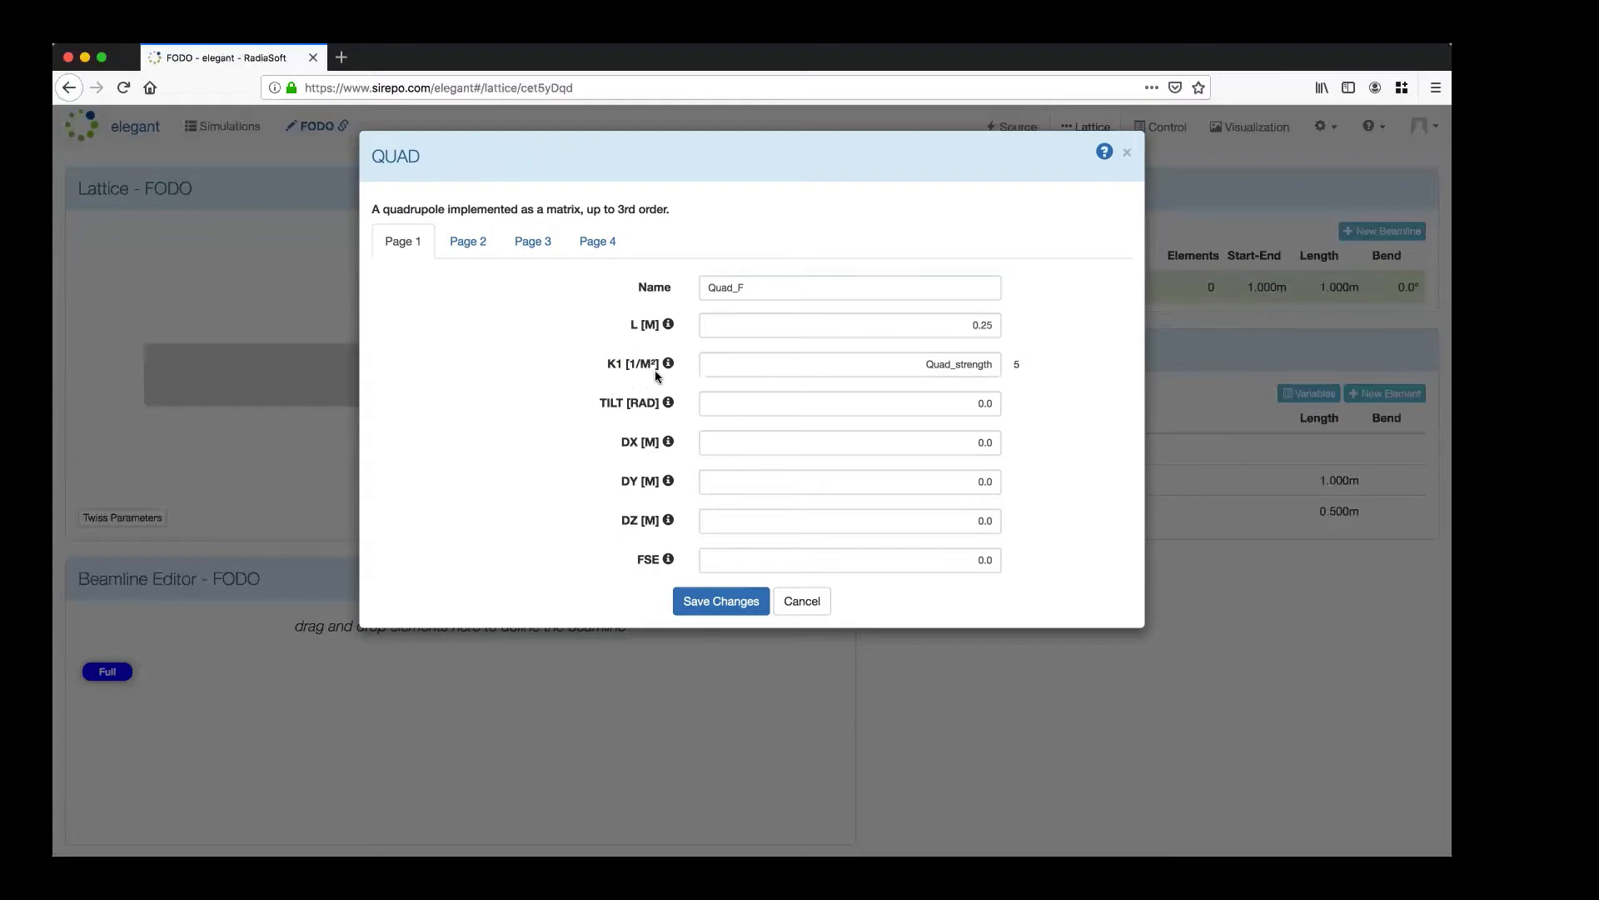
pyautogui.moveTo(668, 366)
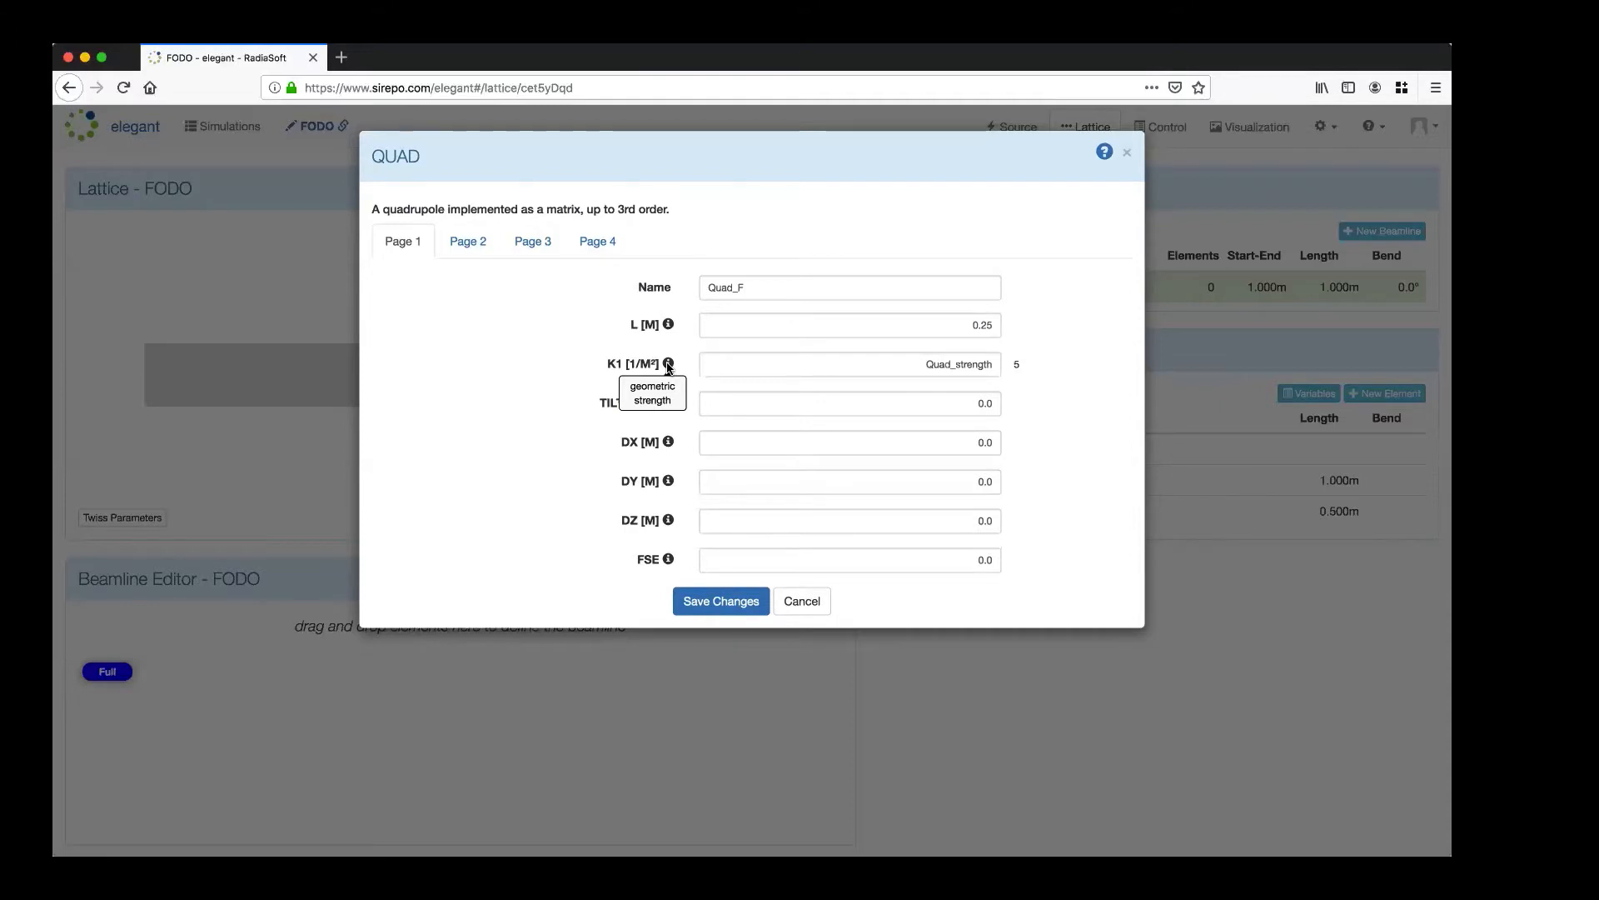
pyautogui.click(470, 248)
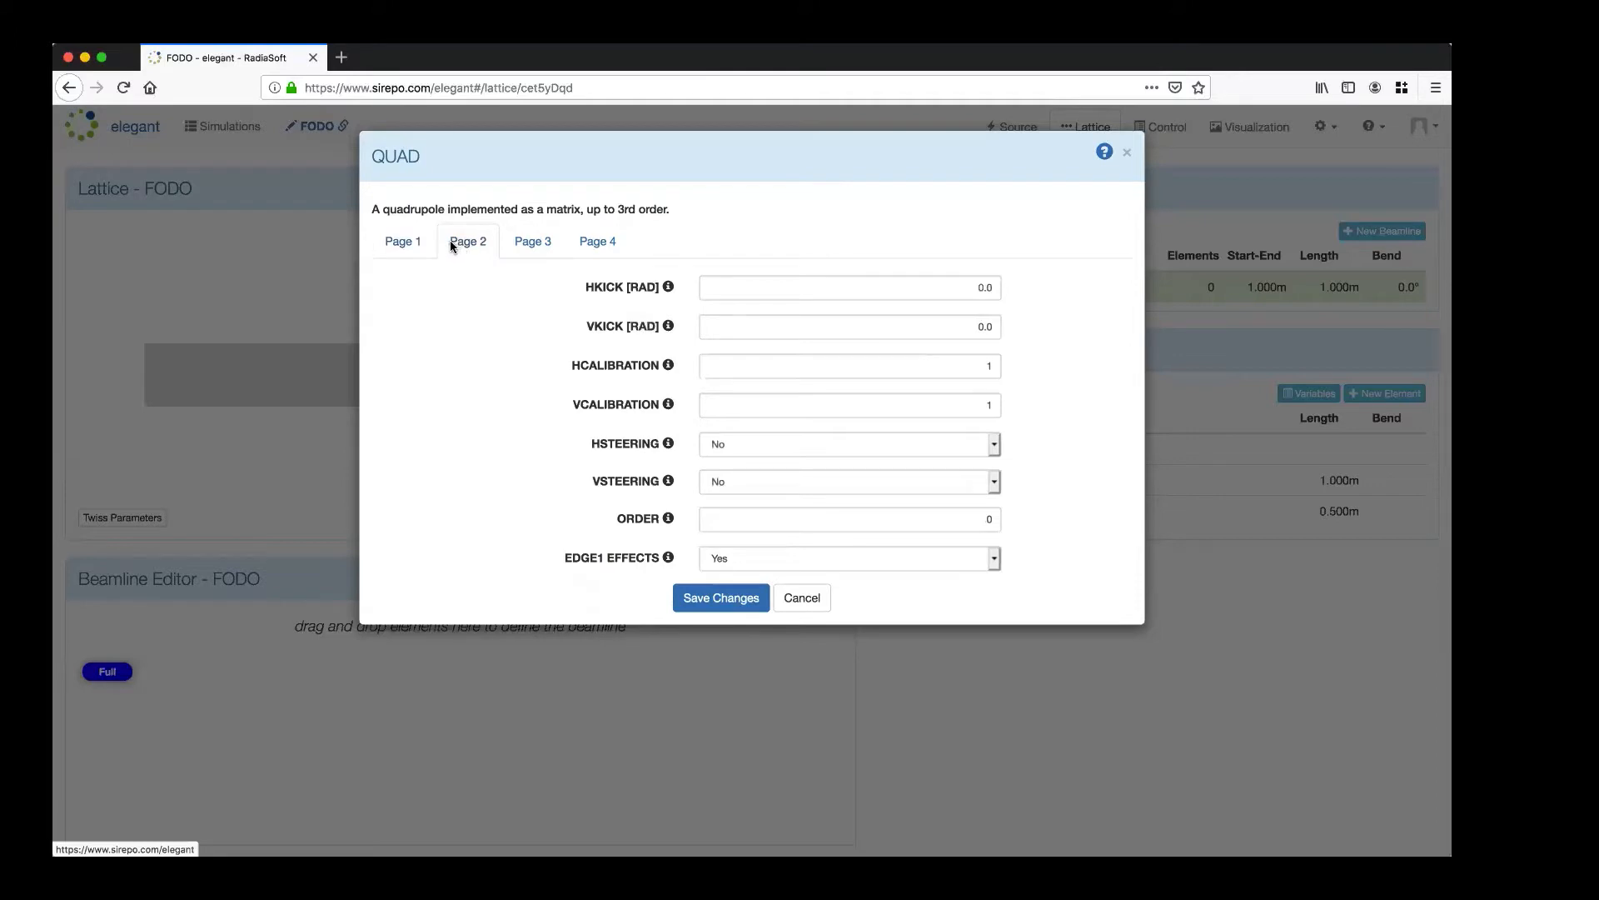
pyautogui.click(393, 243)
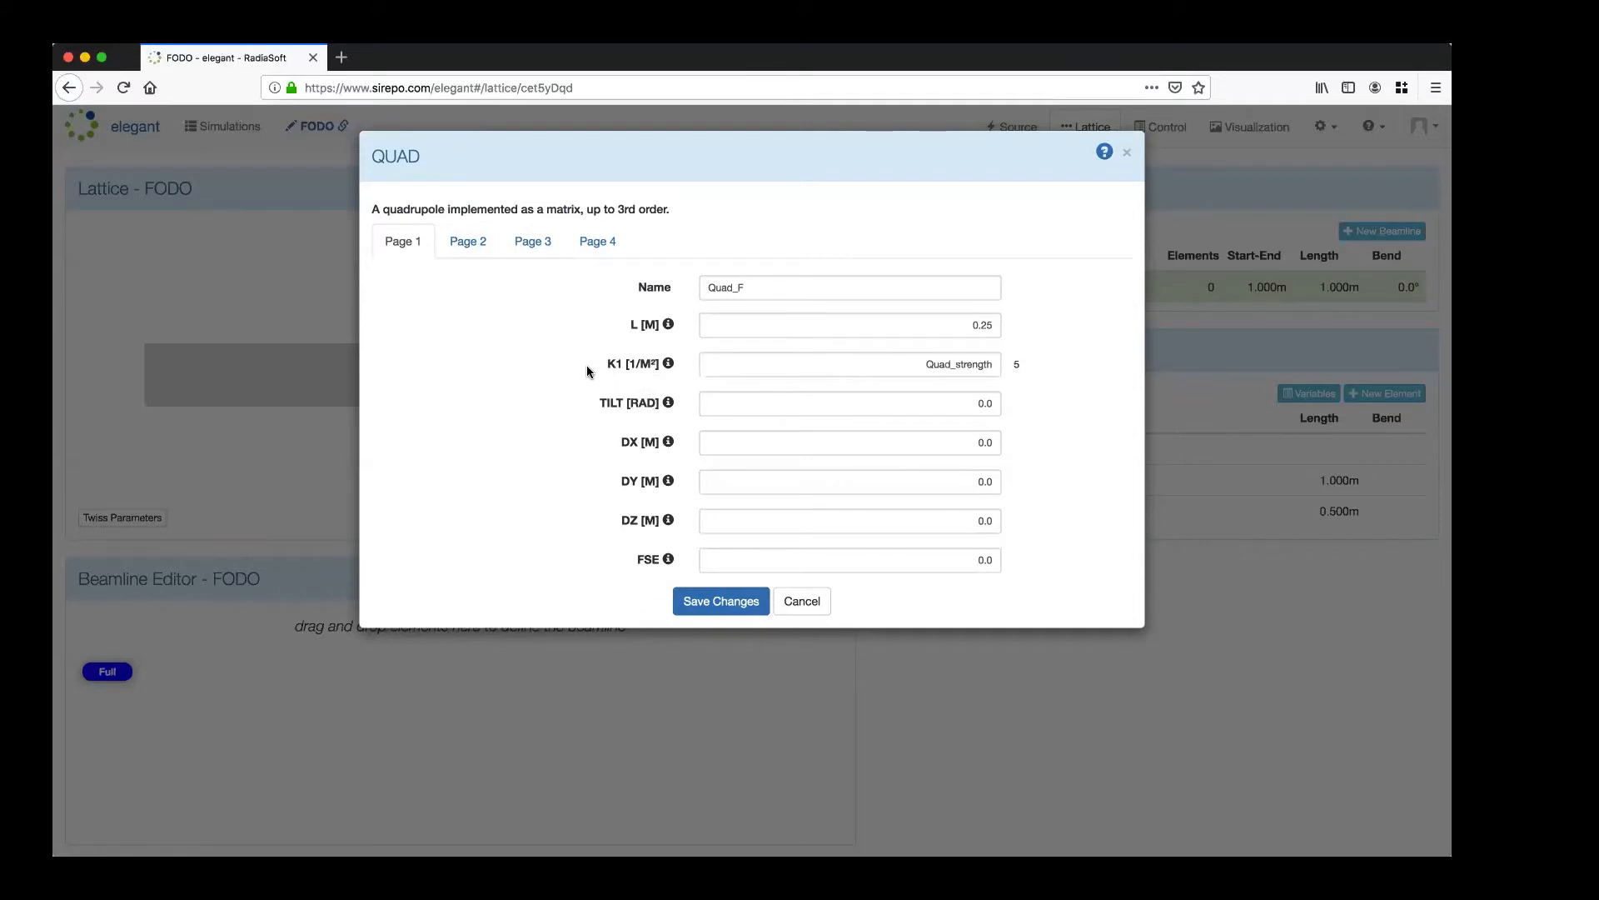
pyautogui.click(719, 605)
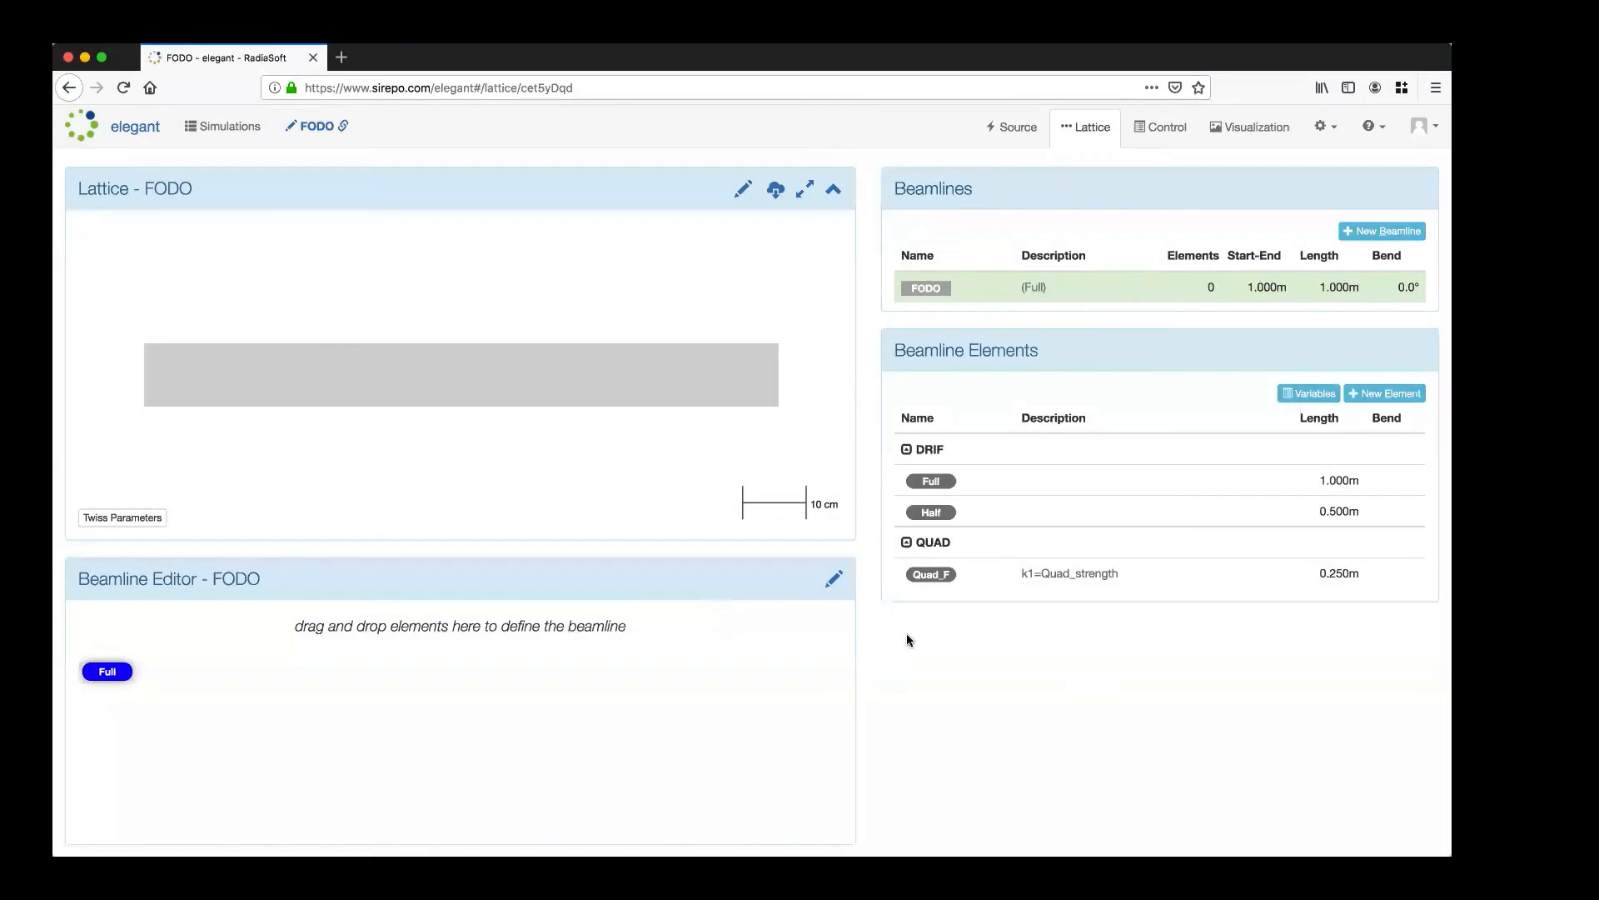
# Start a second QUAD element named Quad_D with a length of 0.25 m.
pyautogui.click(1389, 395)
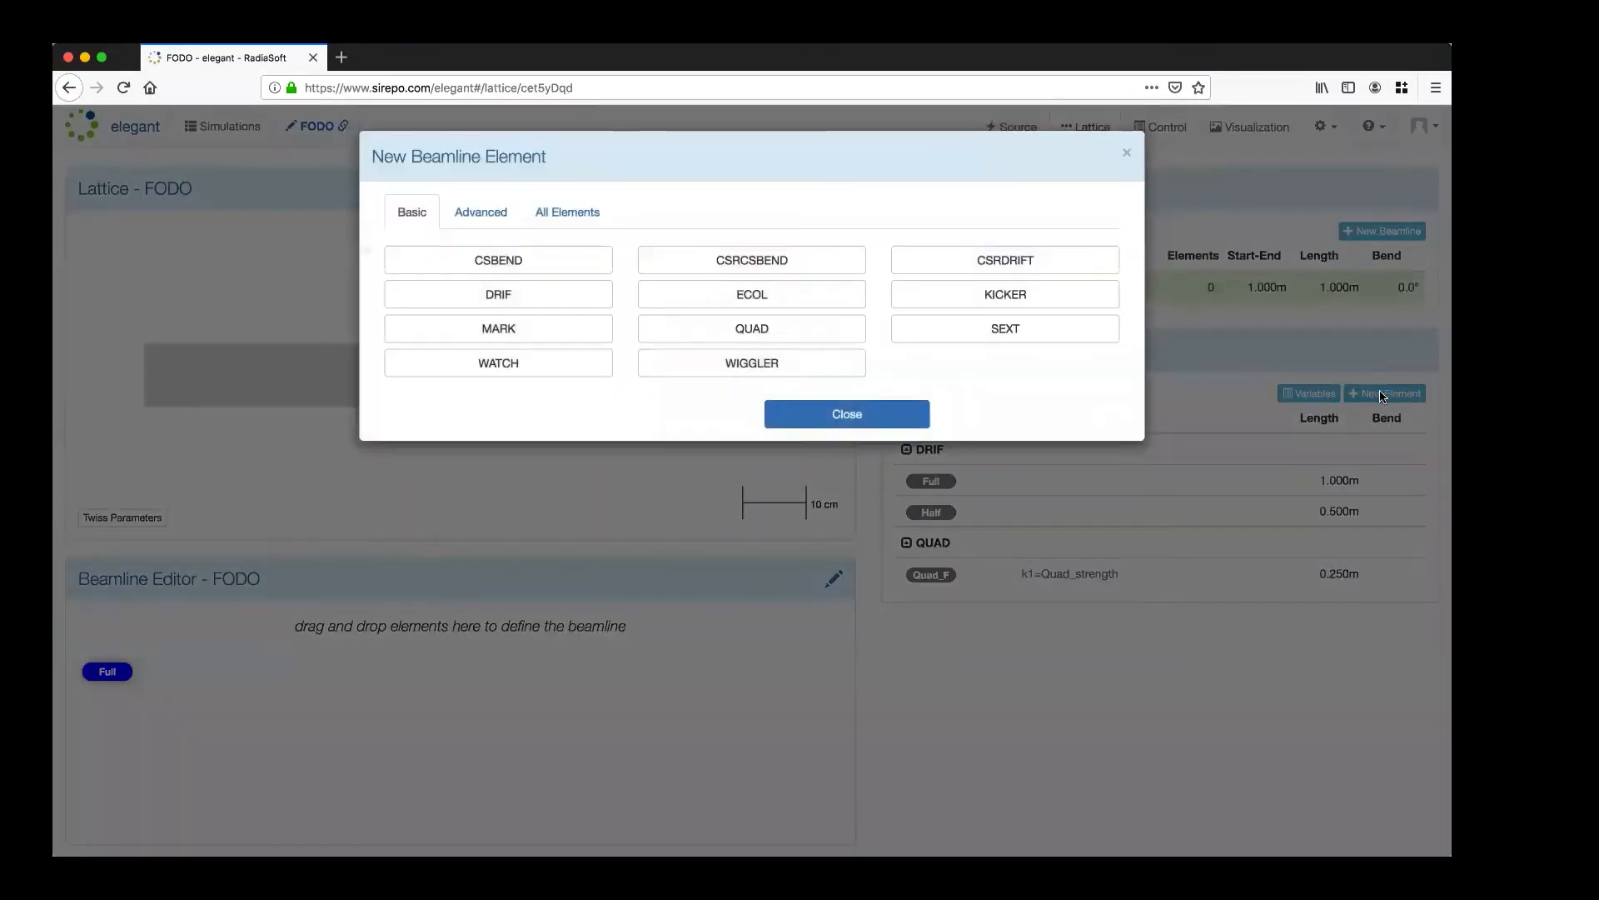
pyautogui.click(814, 336)
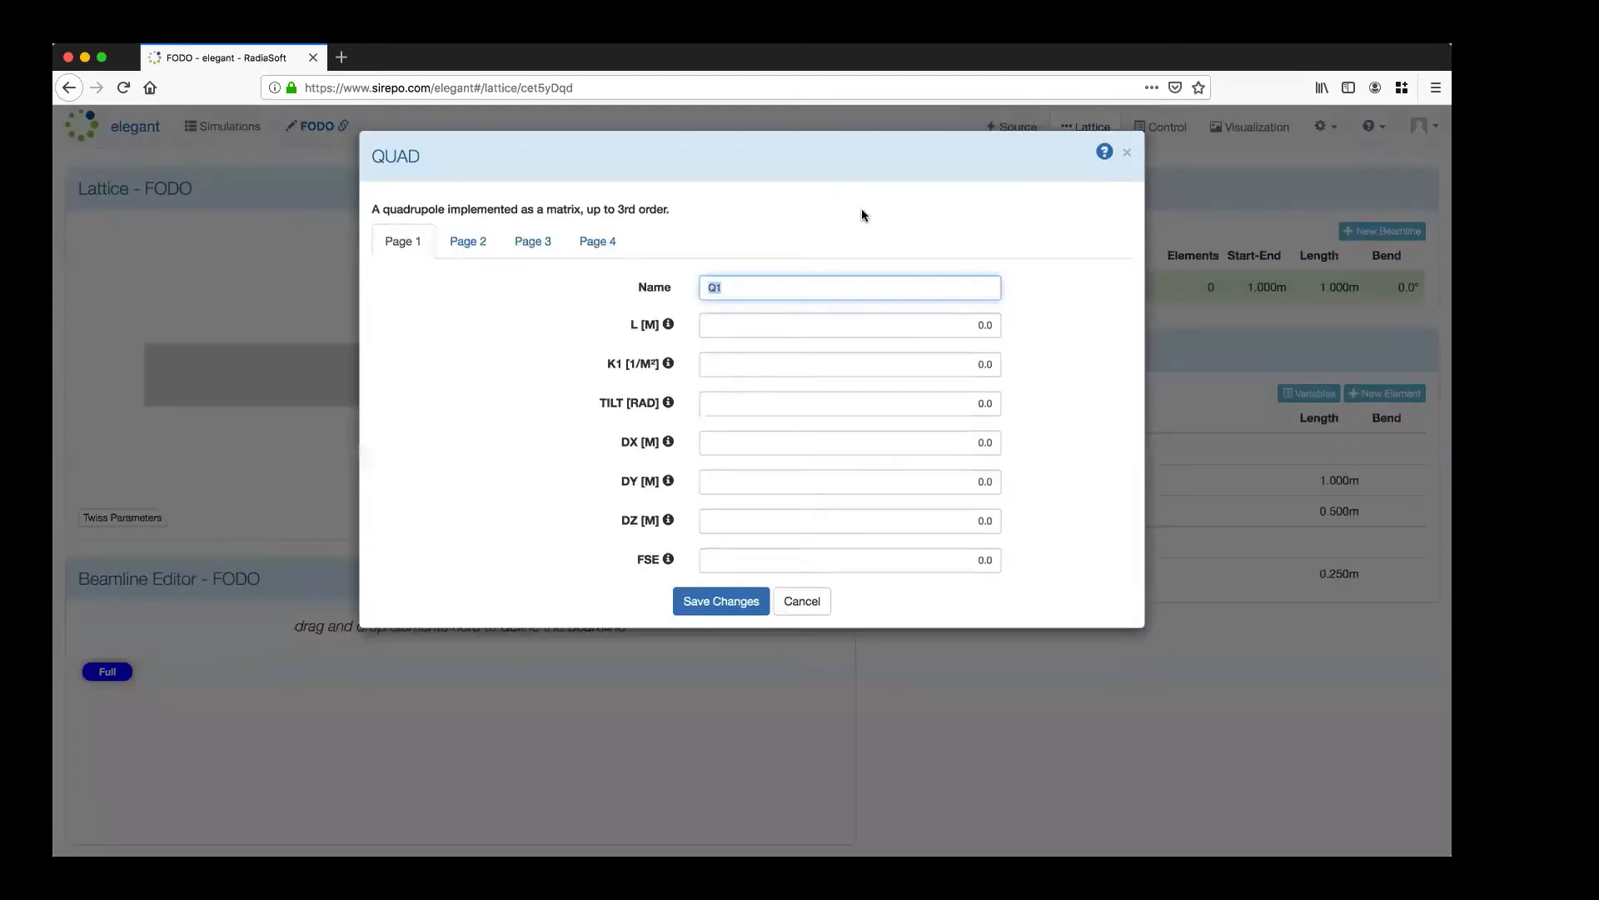
pyautogui.write('Quad_D')
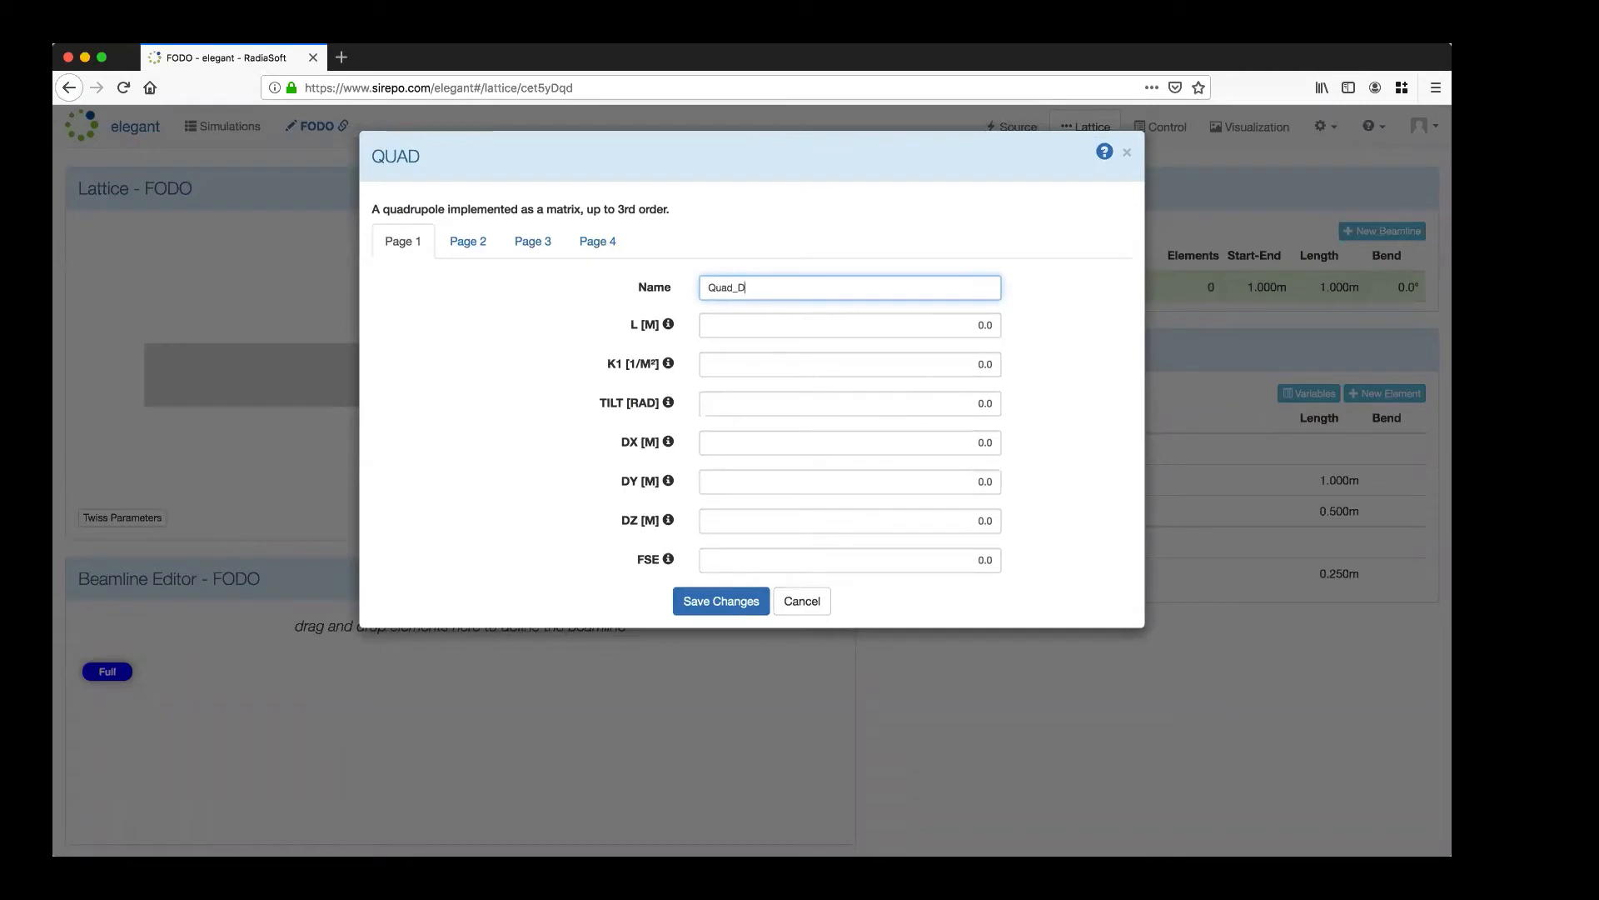
pyautogui.click(998, 325)
pyautogui.press('BackSpace')
pyautogui.press('BackSpace')
pyautogui.press('BackSpace')
pyautogui.write('0.25')
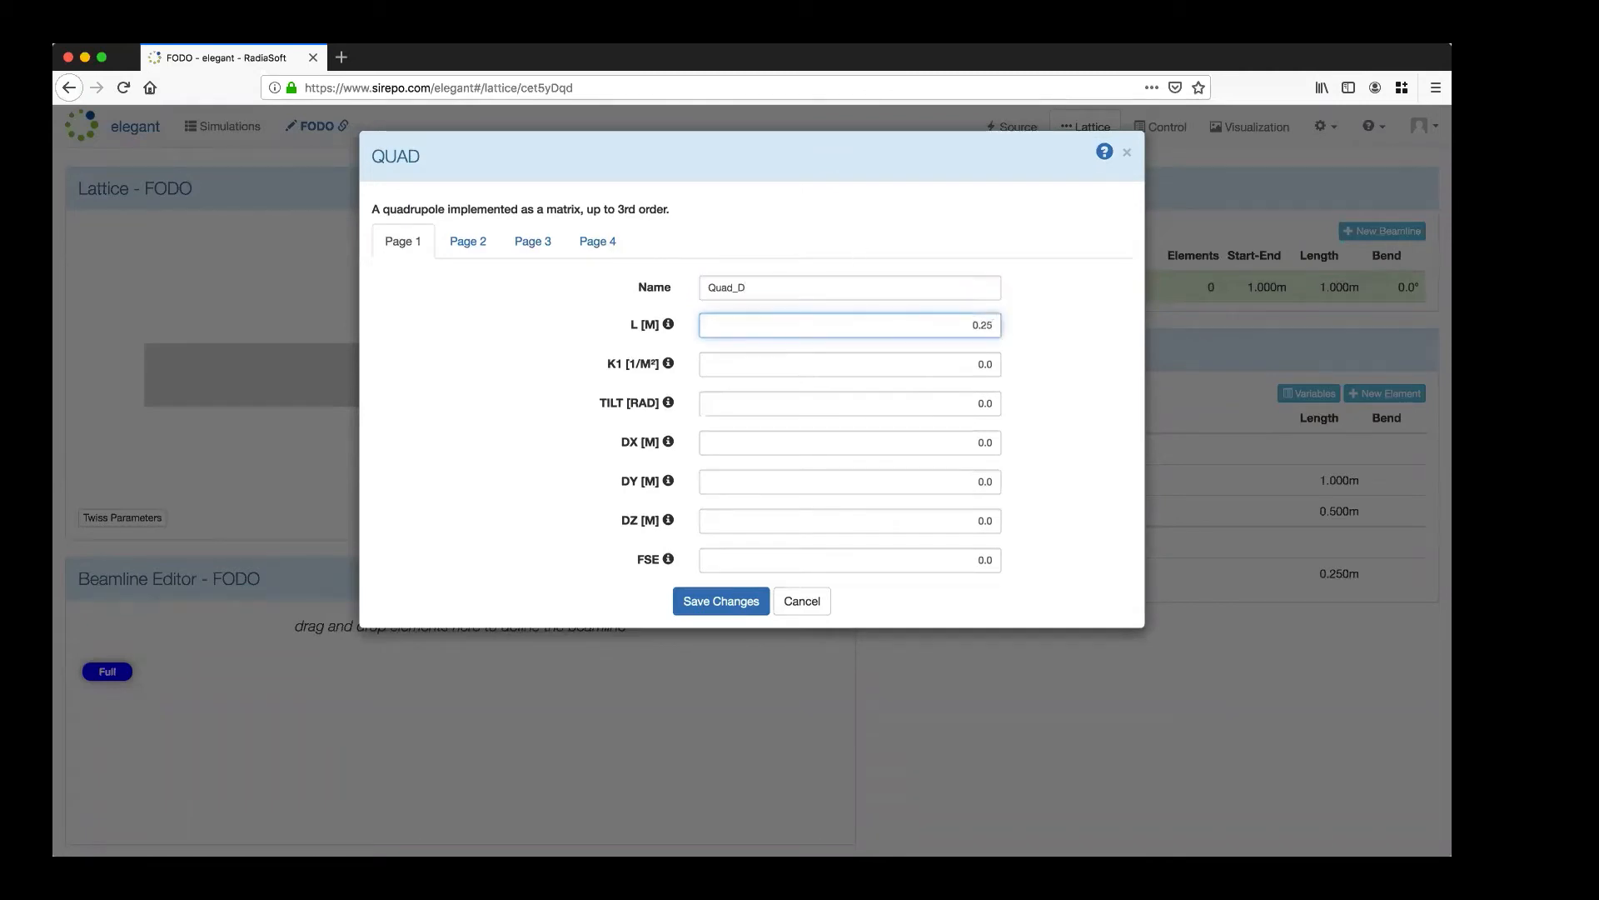
# Set Quad_D's K1 geometric strength to -Quad_strength and save the element.
pyautogui.doubleClick(990, 364)
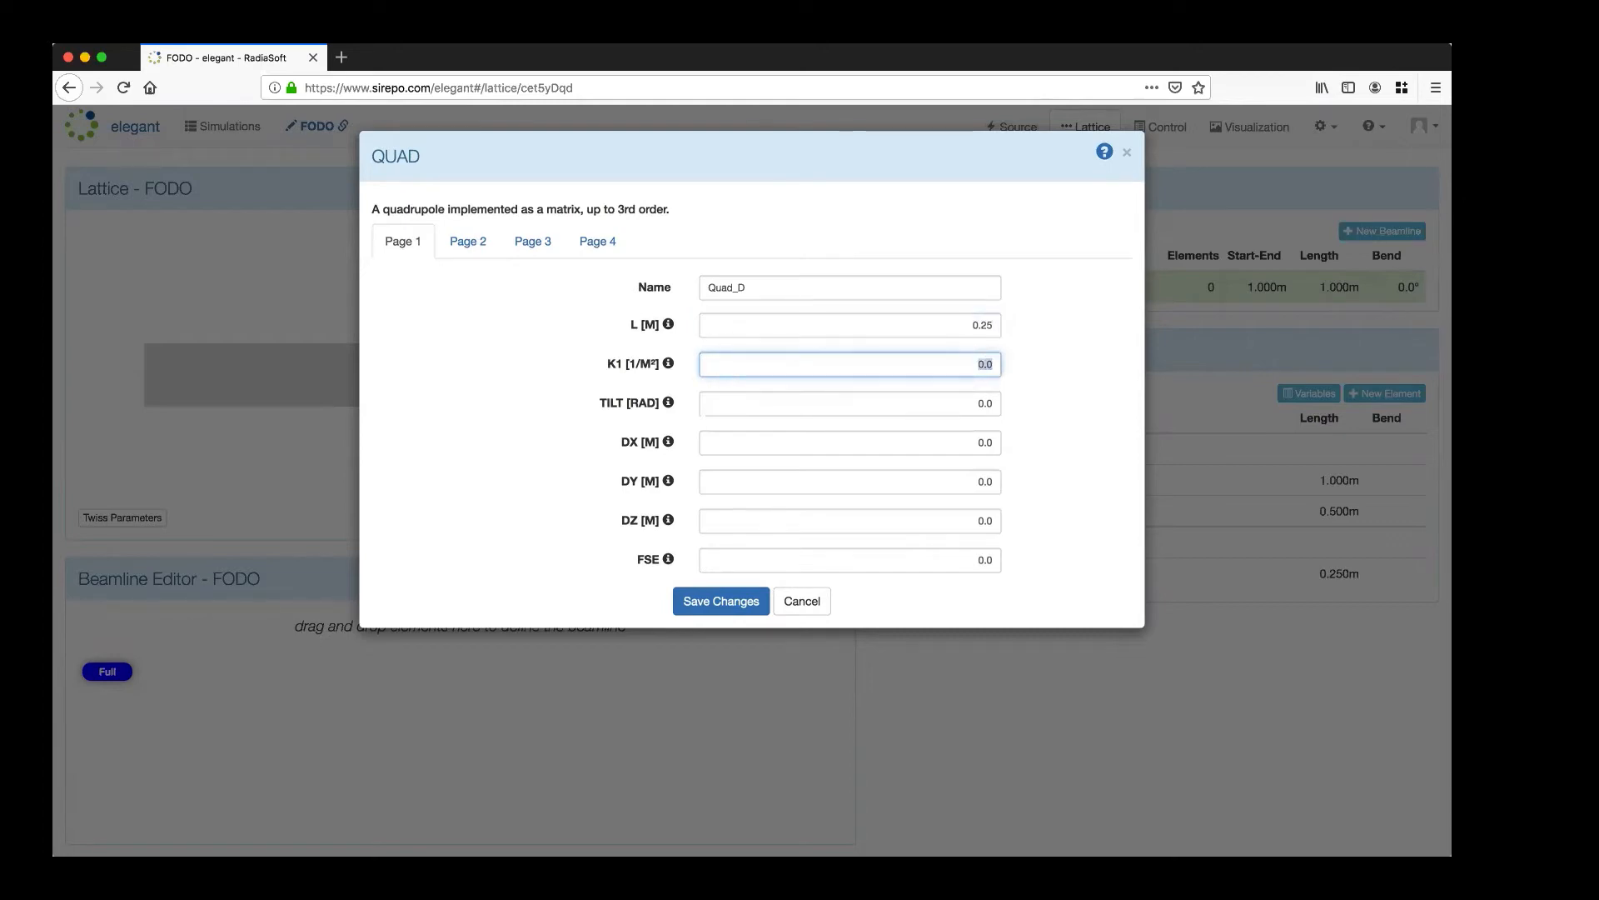
pyautogui.press('BackSpace')
pyautogui.write('Quad_strength')
pyautogui.click(923, 363)
pyautogui.write('-')
pyautogui.click(697, 603)
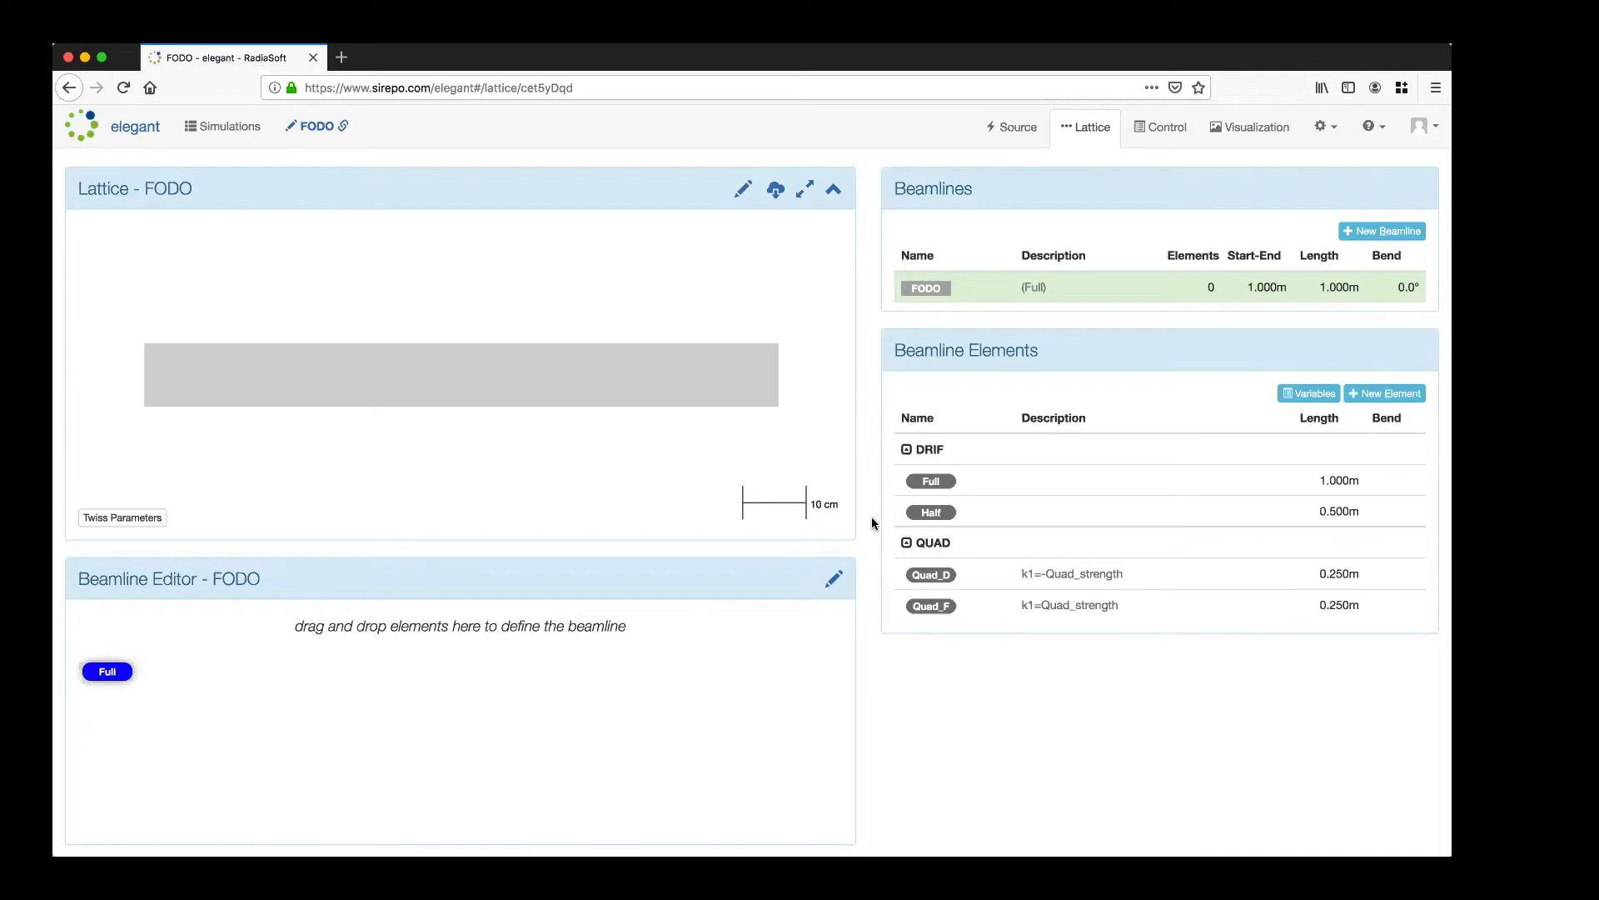
# Place a Half drift at the start of the FODO beamline and insert Quad_F between it and the Full drift.
pyautogui.moveTo(915, 511)
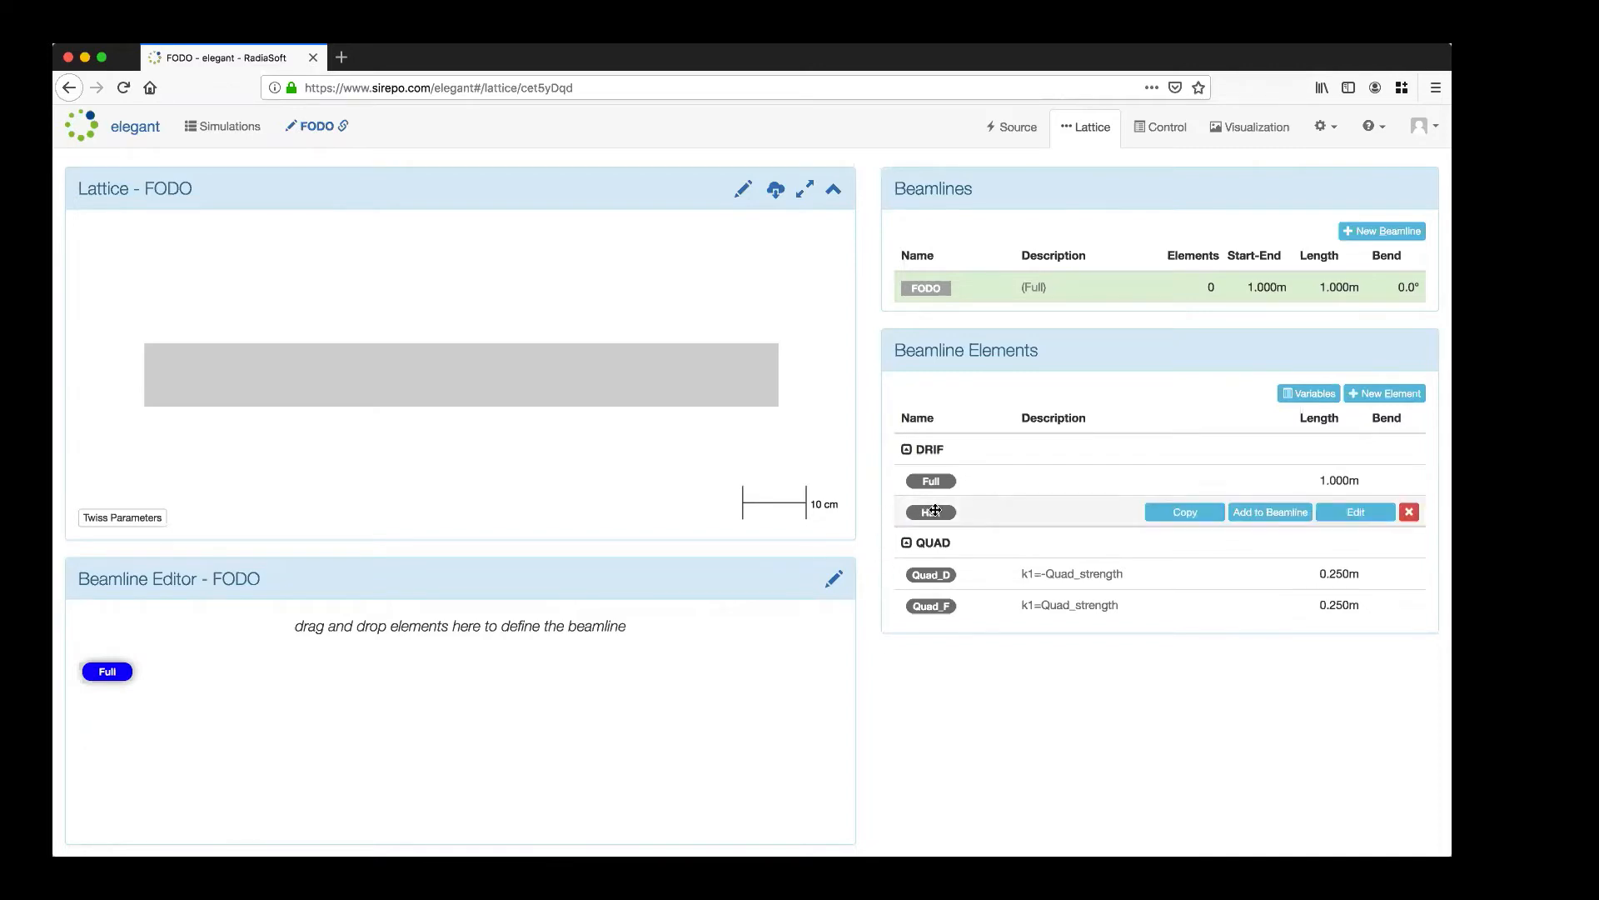
pyautogui.moveTo(935, 511); pyautogui.dragTo(180, 668)
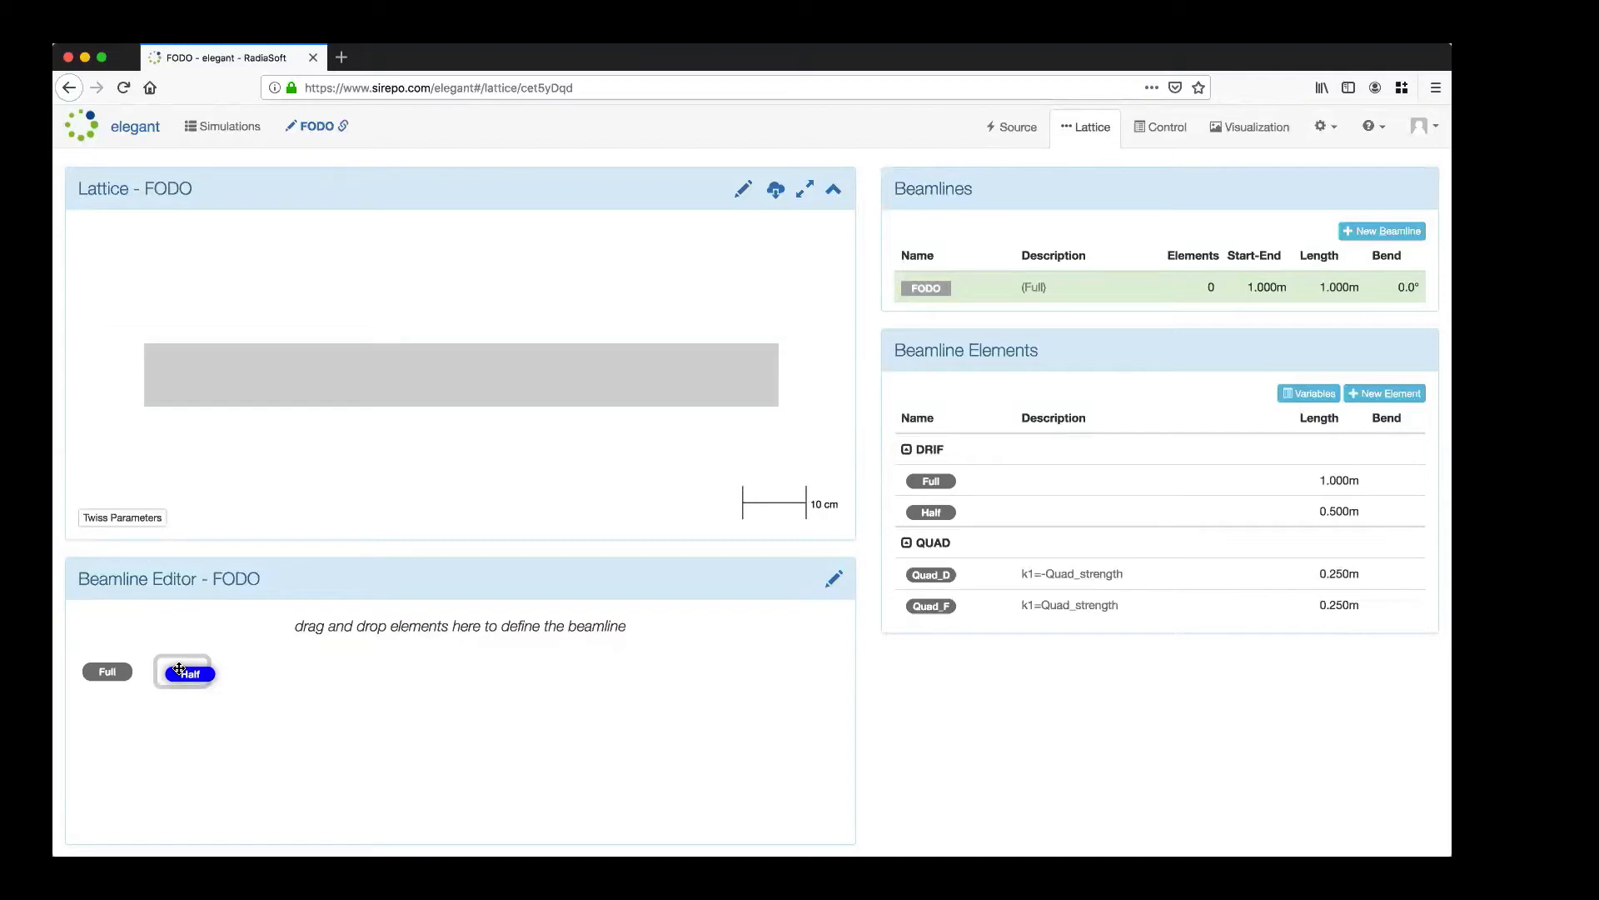
pyautogui.moveTo(179, 669); pyautogui.dragTo(102, 665)
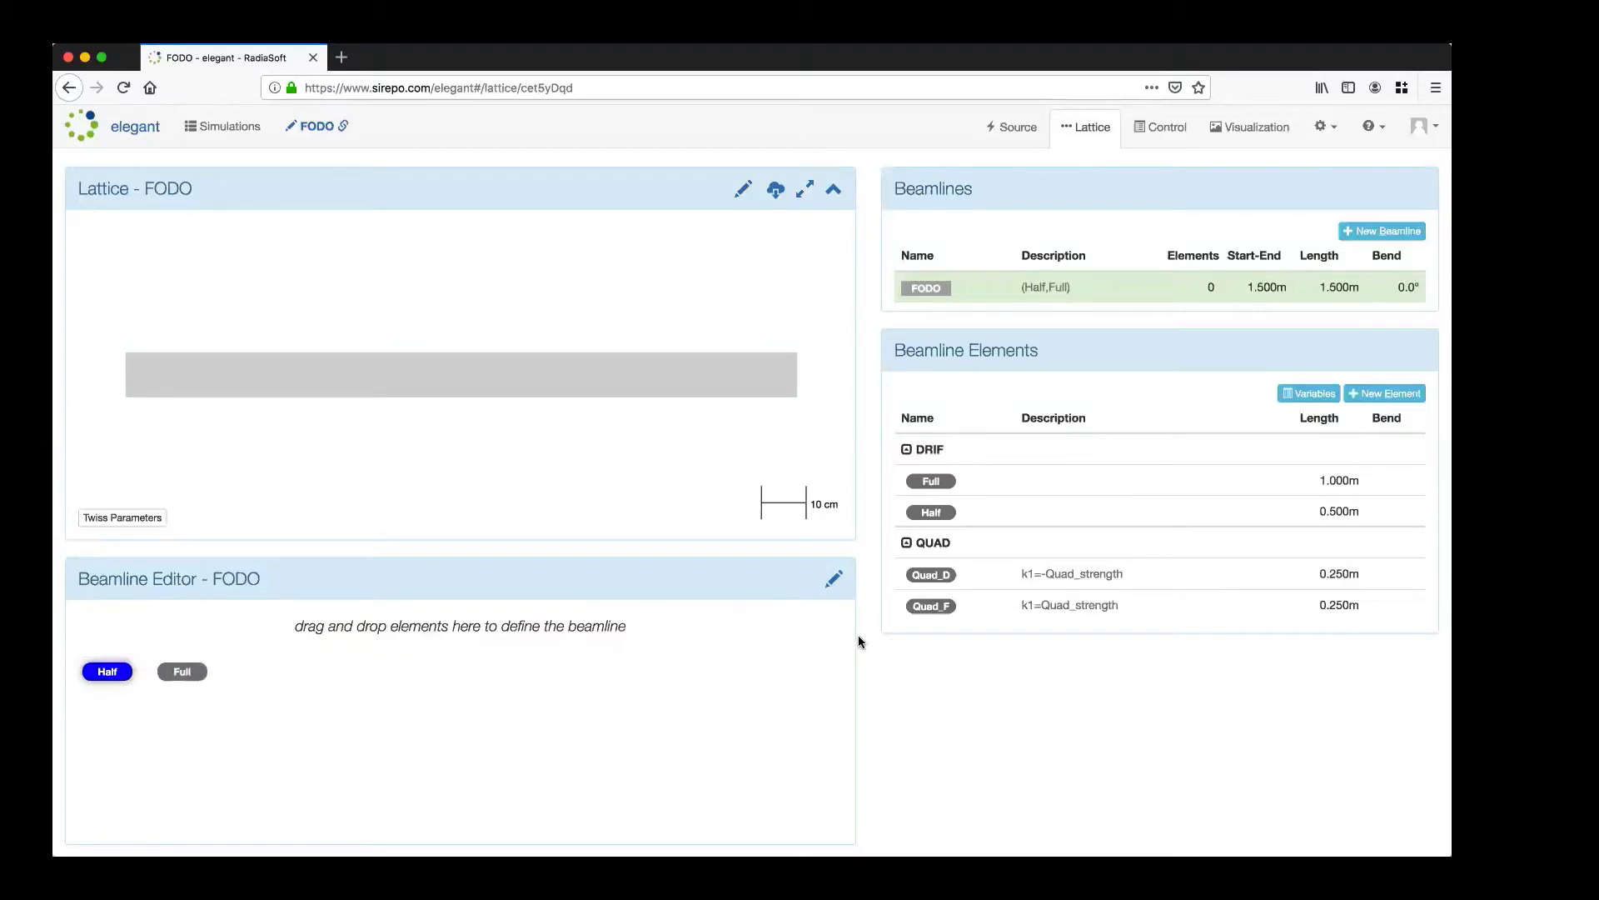
pyautogui.moveTo(959, 587)
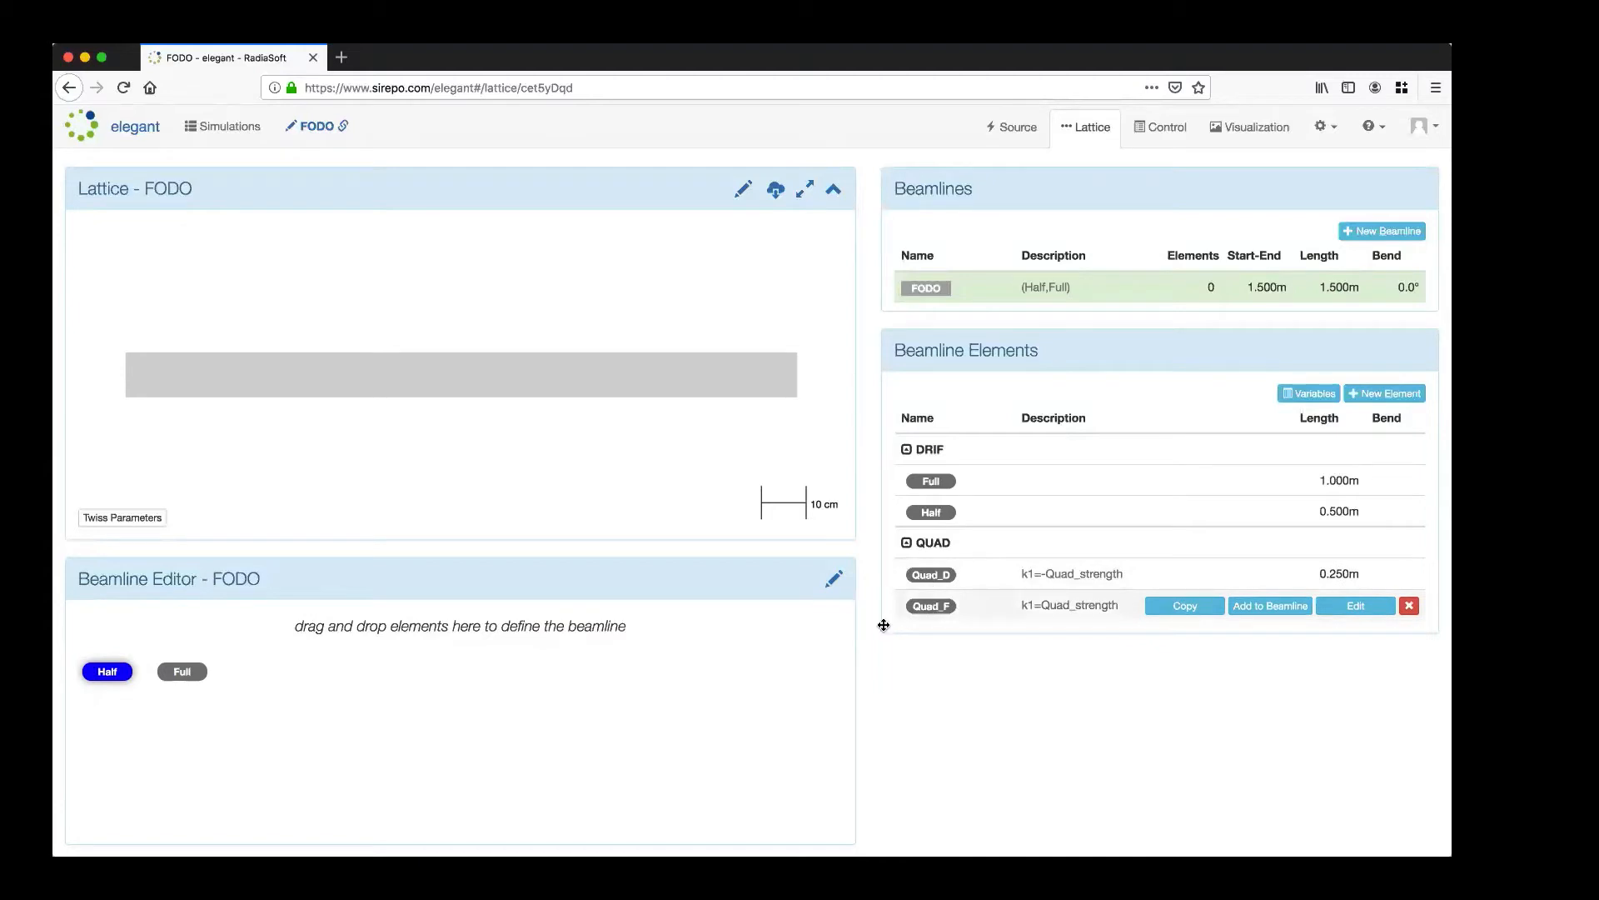
pyautogui.moveTo(932, 606)
pyautogui.mouseDown()
pyautogui.moveTo(682, 678)
pyautogui.moveTo(182, 668)
pyautogui.mouseUp()
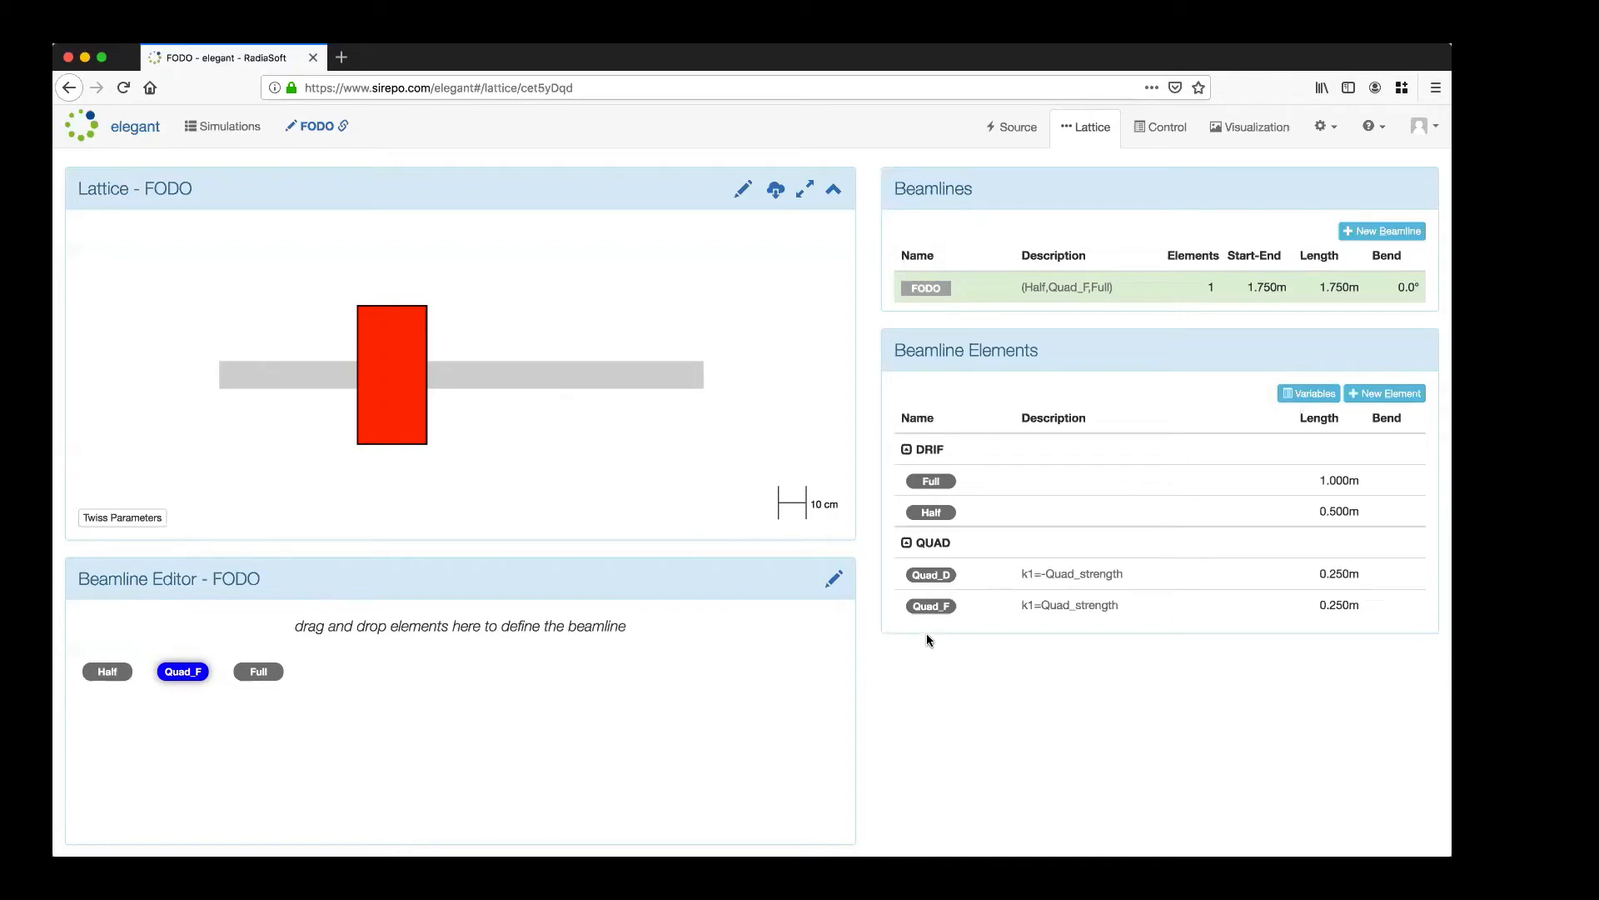
# Append Quad_D after the Full drift and end the FODO beamline with another Half drift.
pyautogui.moveTo(927, 575)
pyautogui.moveTo(928, 575); pyautogui.dragTo(332, 667)
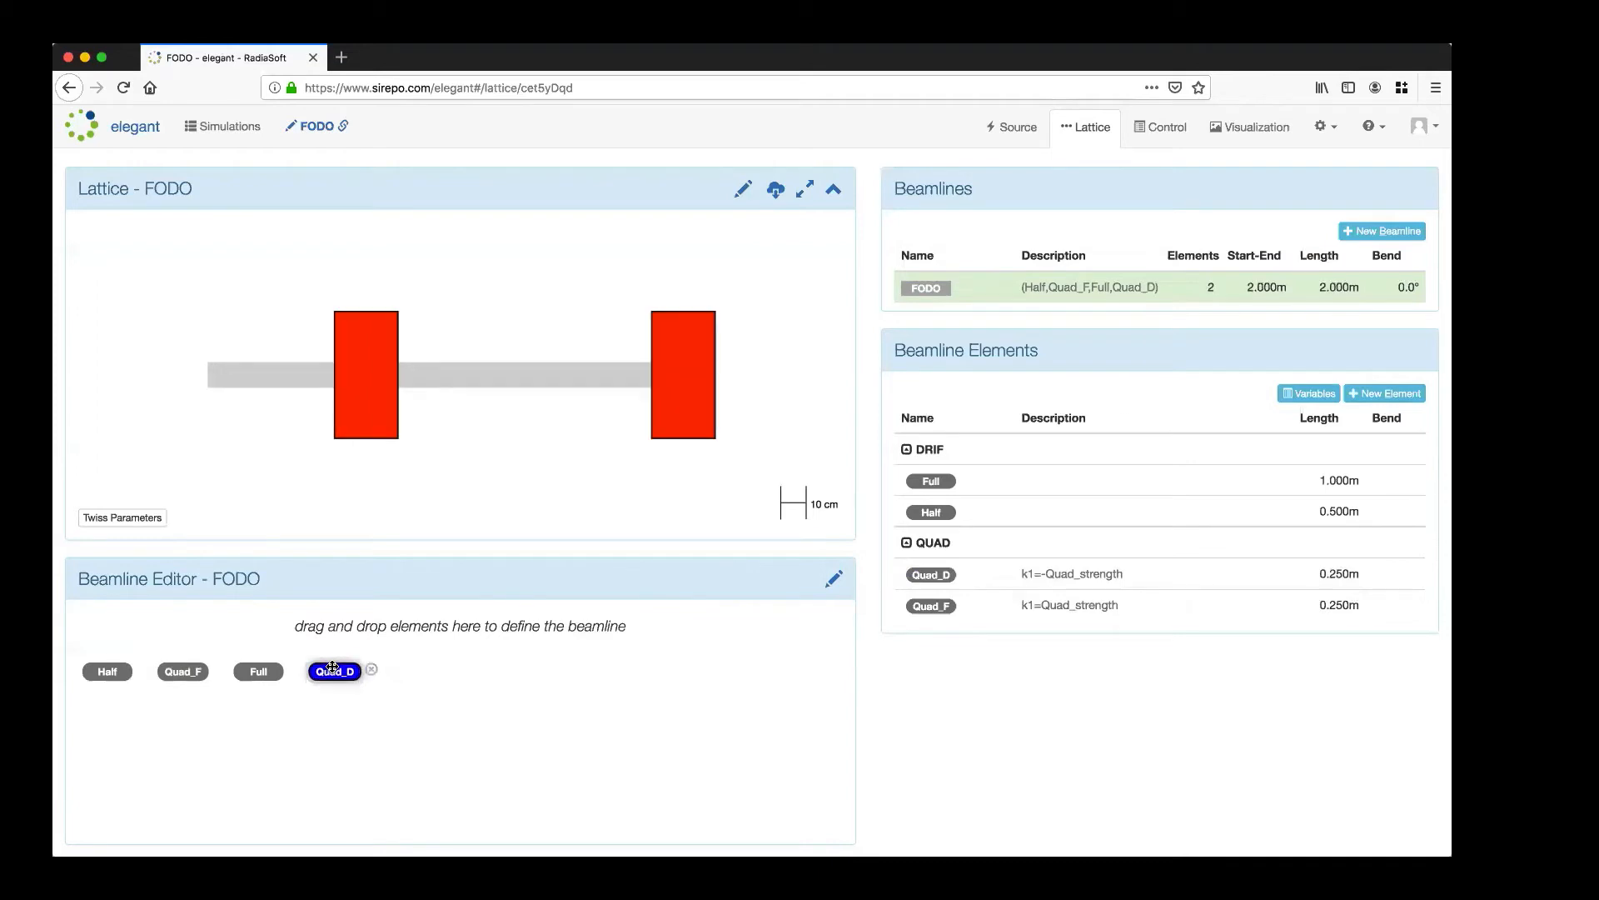
pyautogui.moveTo(928, 511)
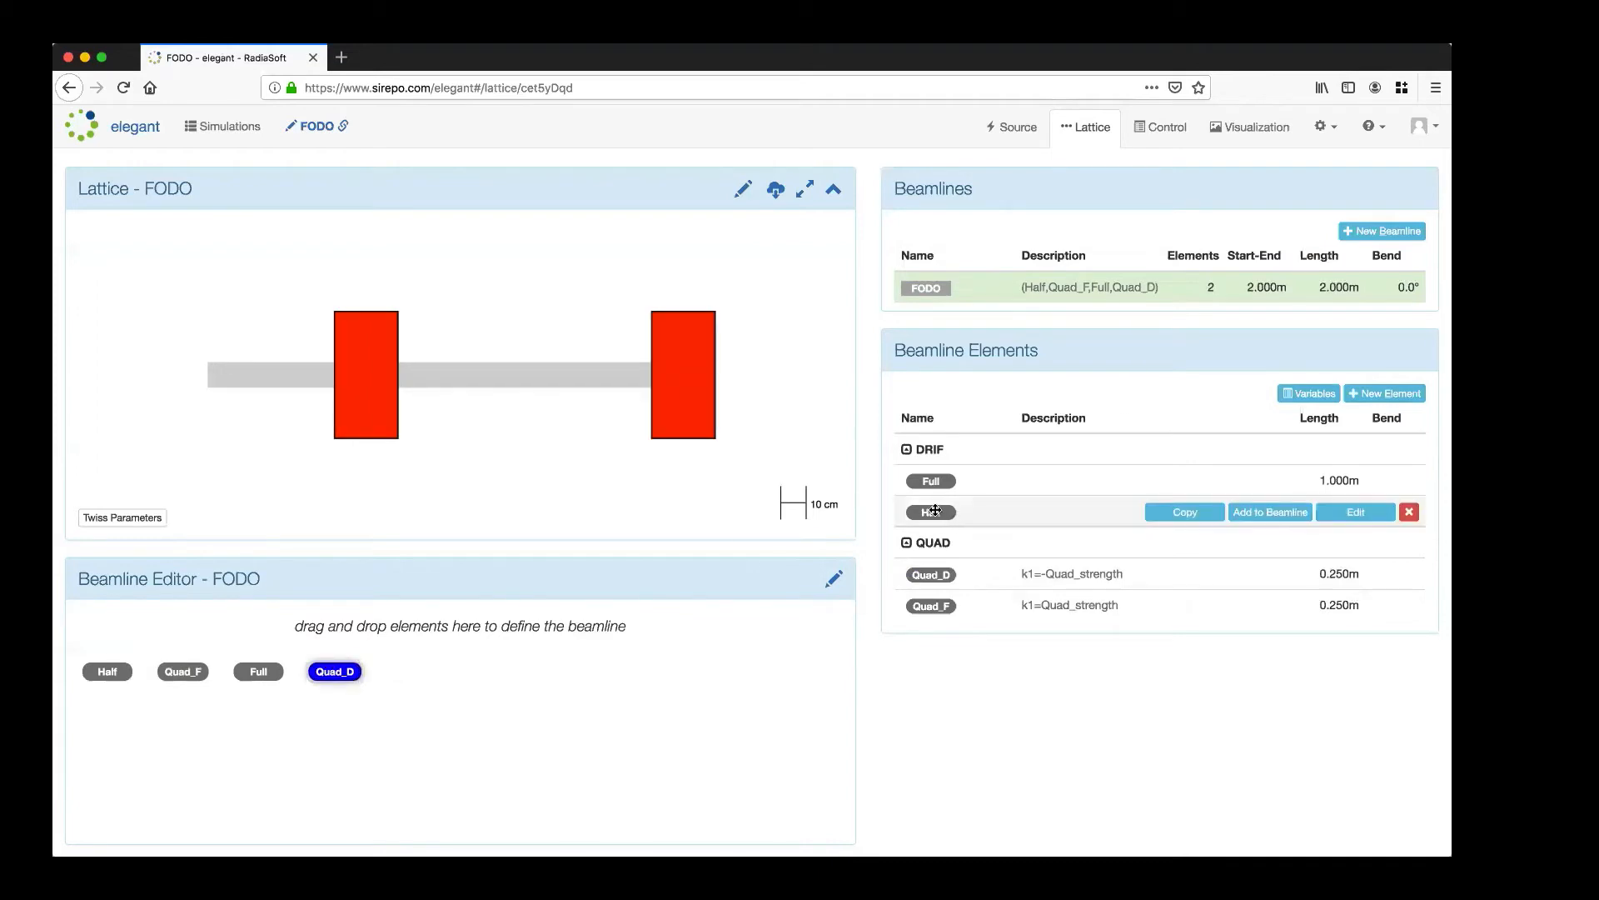
pyautogui.moveTo(933, 511); pyautogui.dragTo(408, 669)
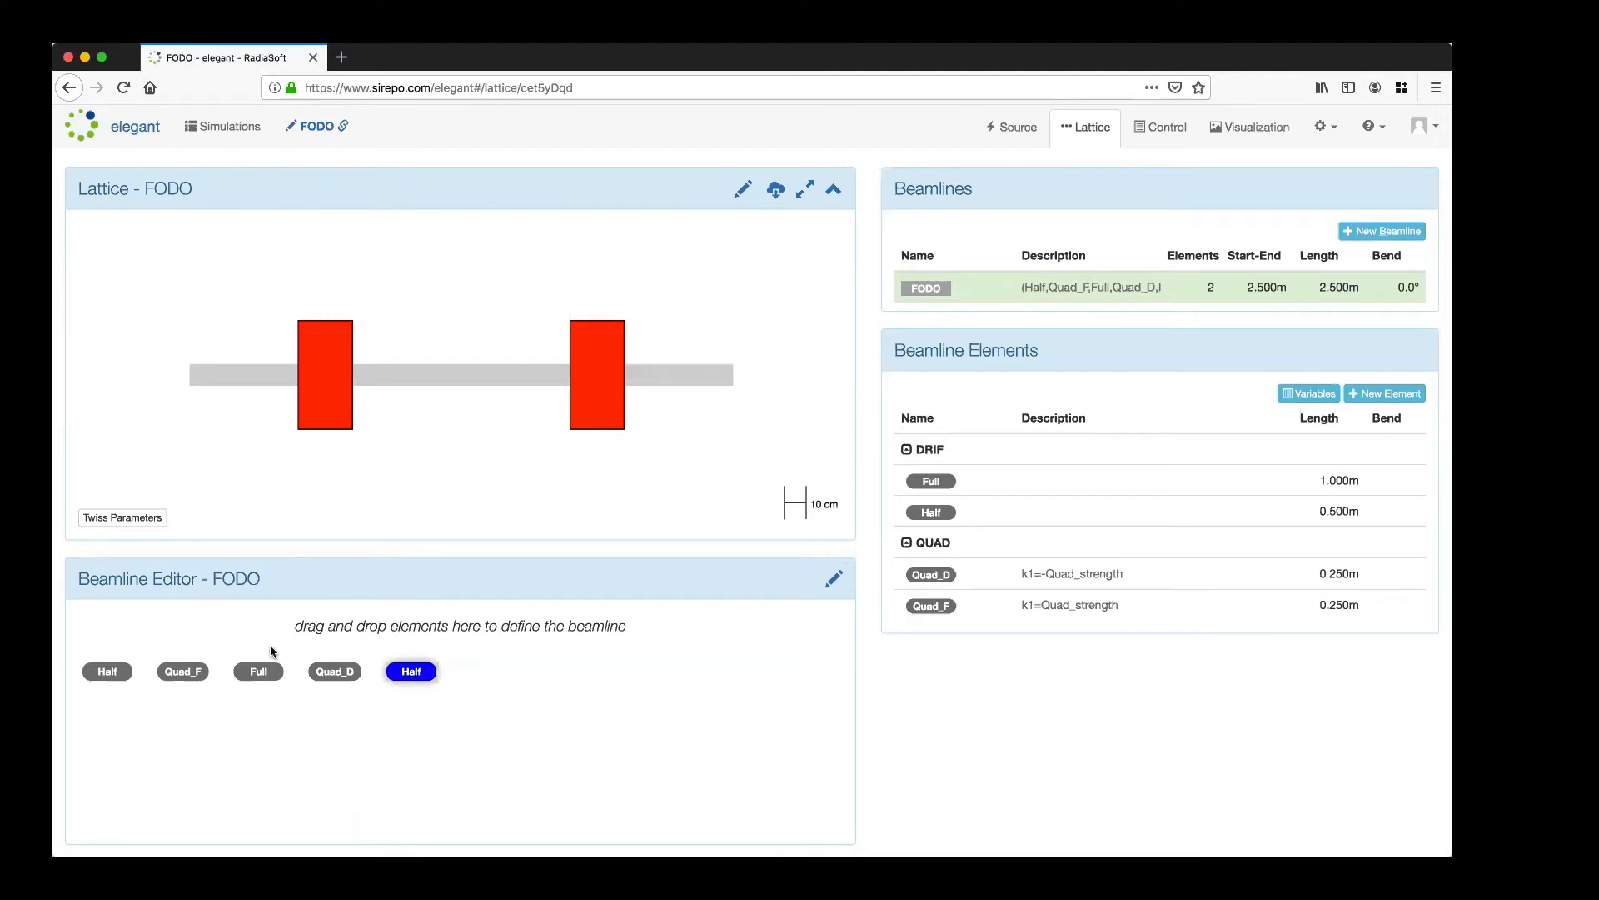
# Examine the parameters of Quad_F from its place in the FODO beamline without changing them.
pyautogui.moveTo(182, 673)
pyautogui.click(172, 675)
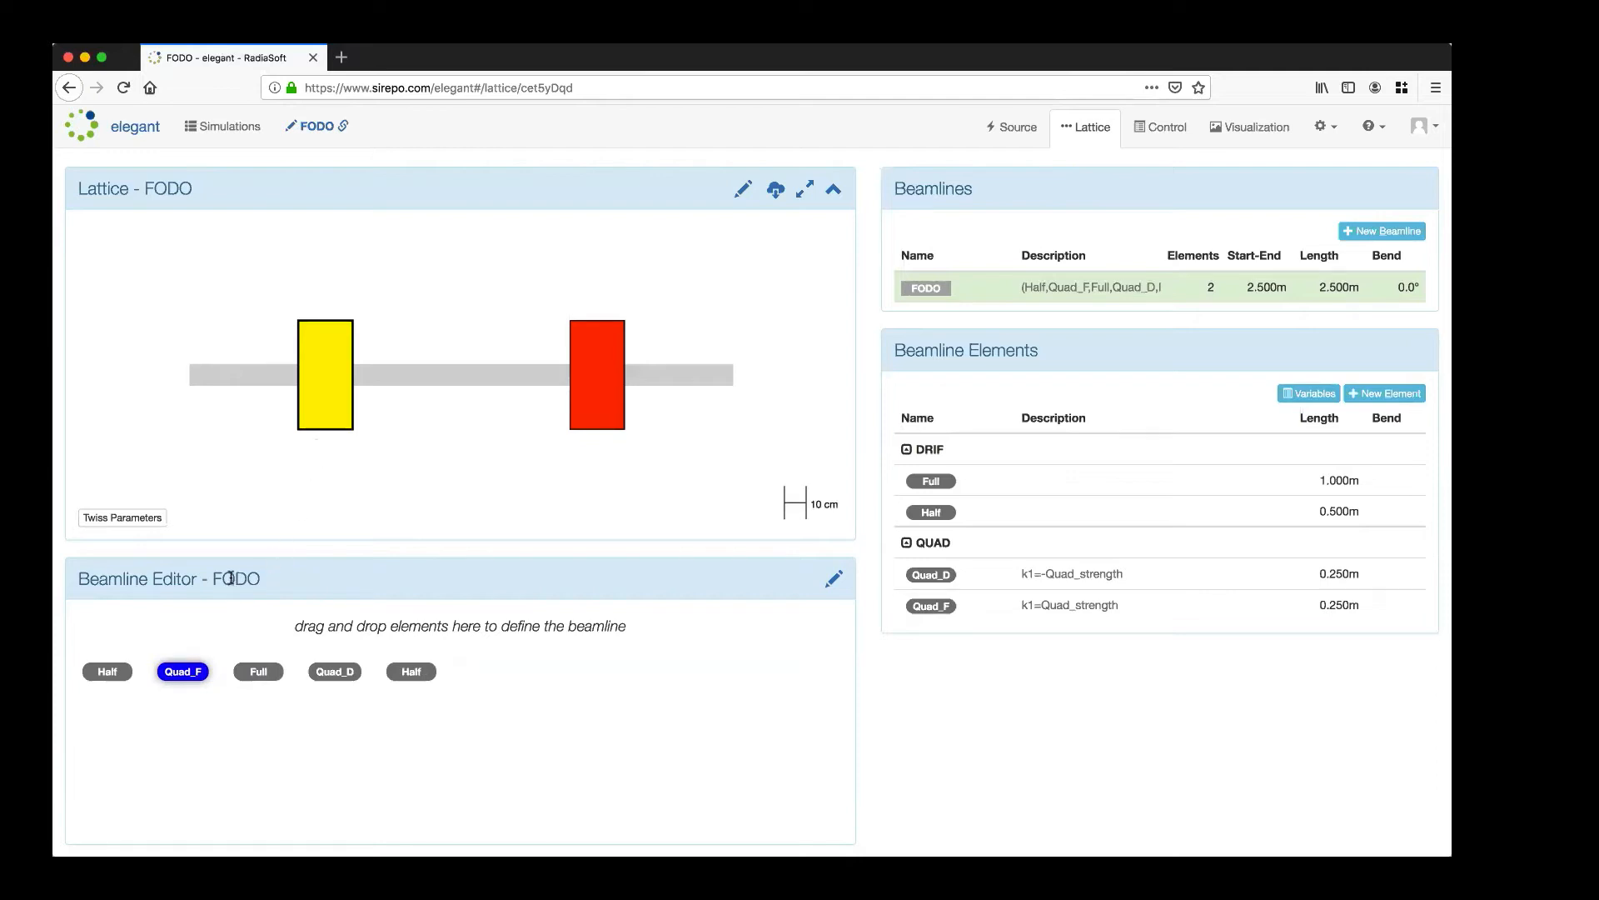
pyautogui.moveTo(180, 671)
pyautogui.doubleClick(180, 672)
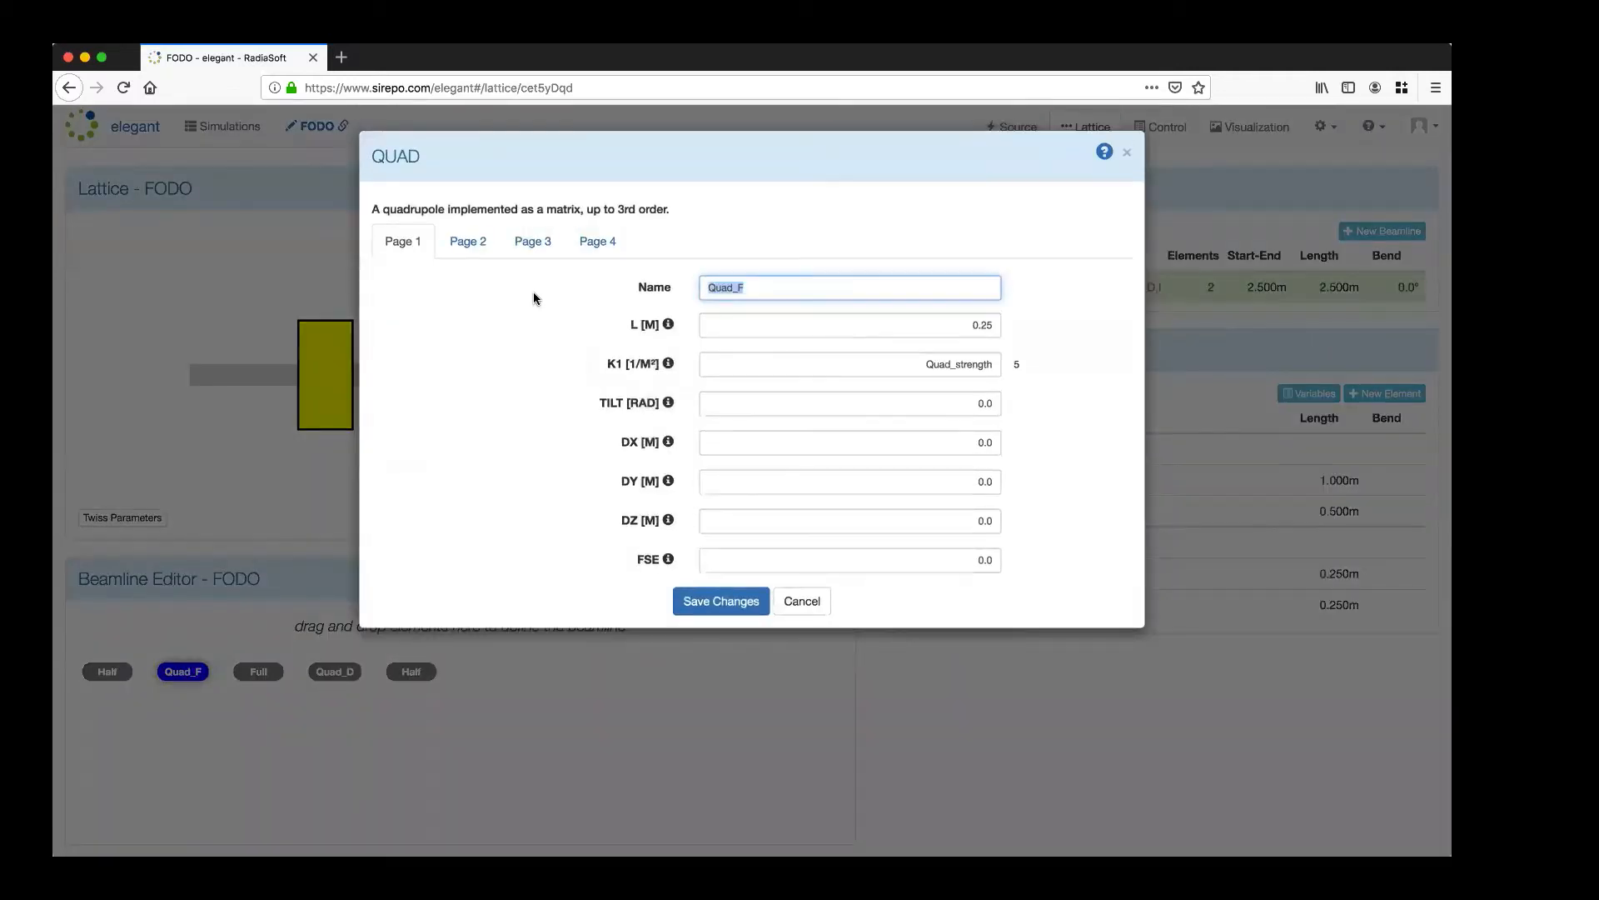
pyautogui.click(805, 601)
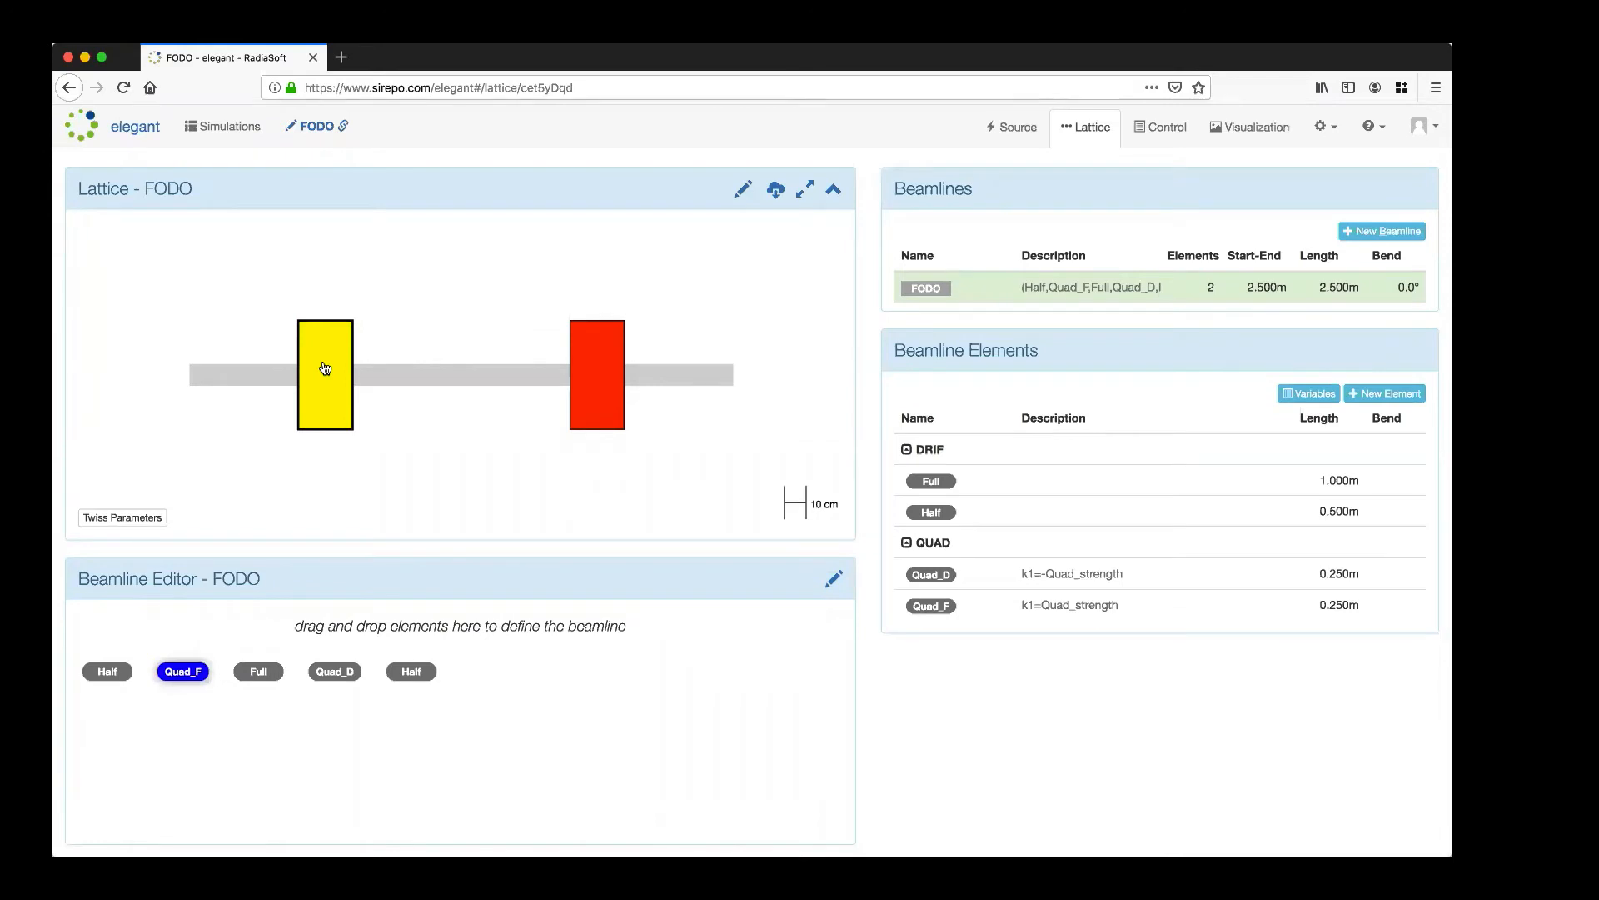
# Inspect Quad_F's parameters from its symbol in the lattice diagram without changing them.
pyautogui.doubleClick(322, 363)
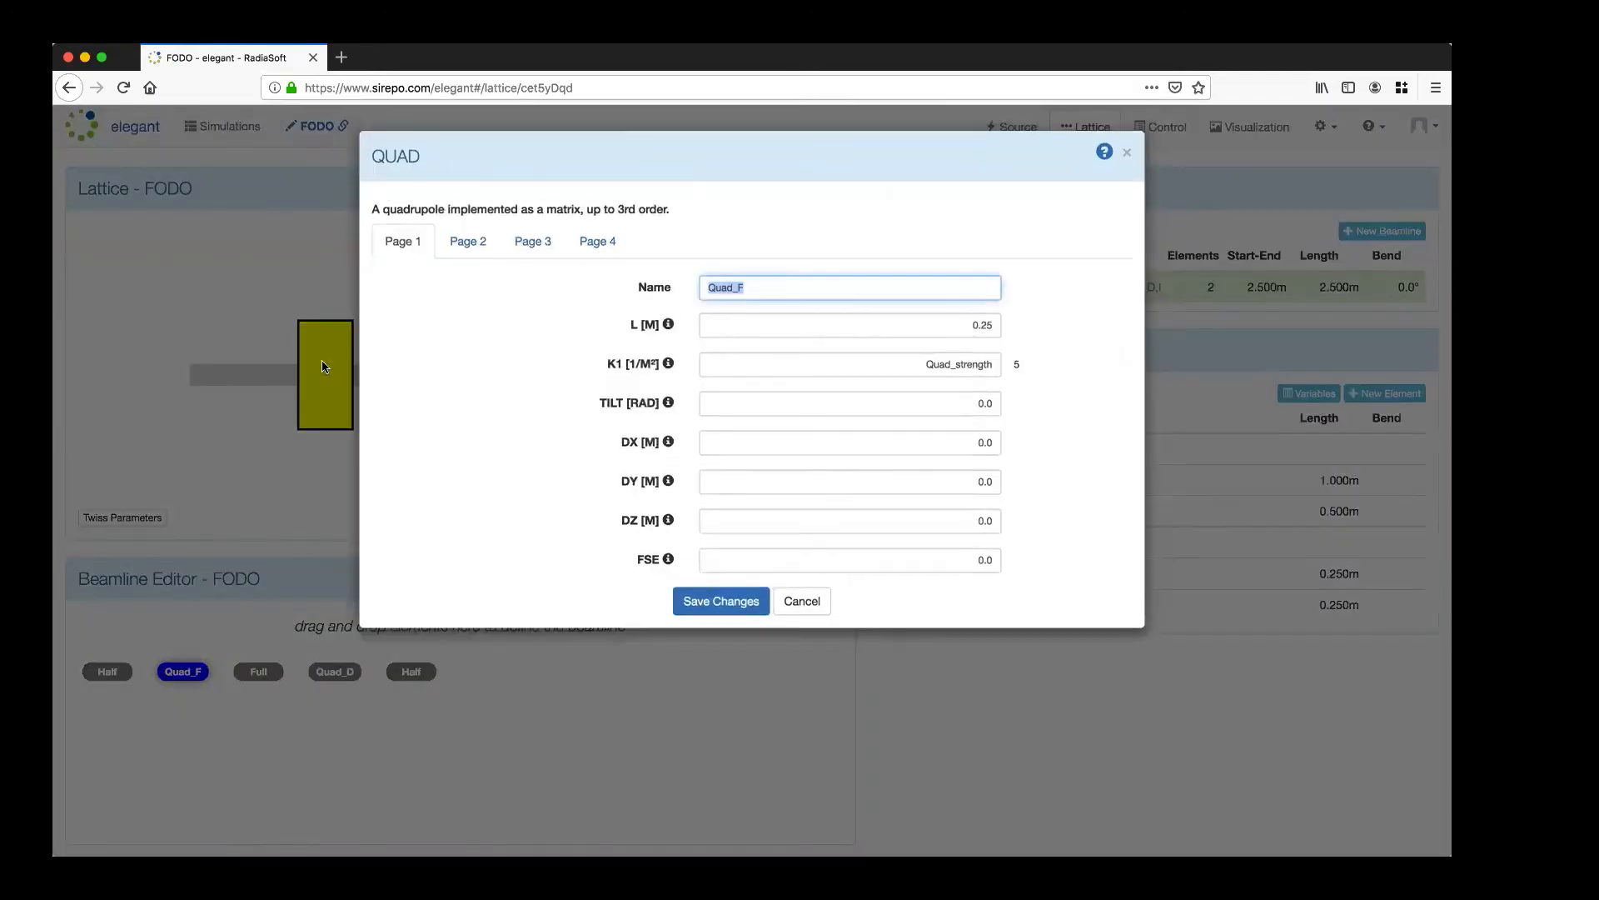
pyautogui.click(804, 602)
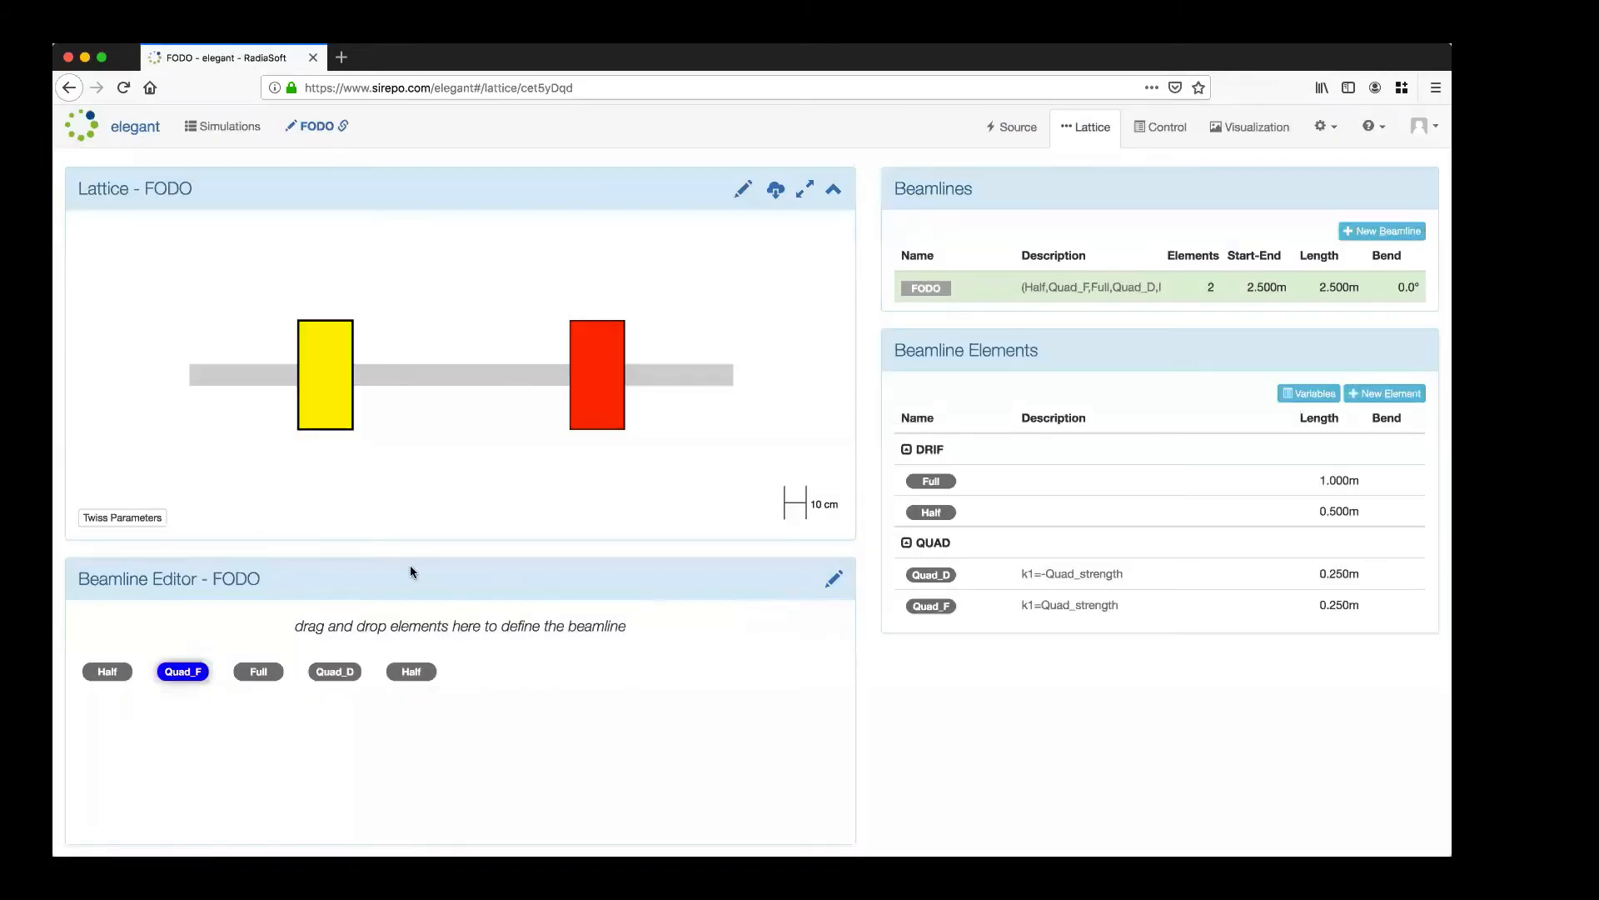
# Show the FODO lattice's Twiss parameters plot without the etax curve and inspect Quad_F from the plot's lattice overlay.
pyautogui.click(117, 518)
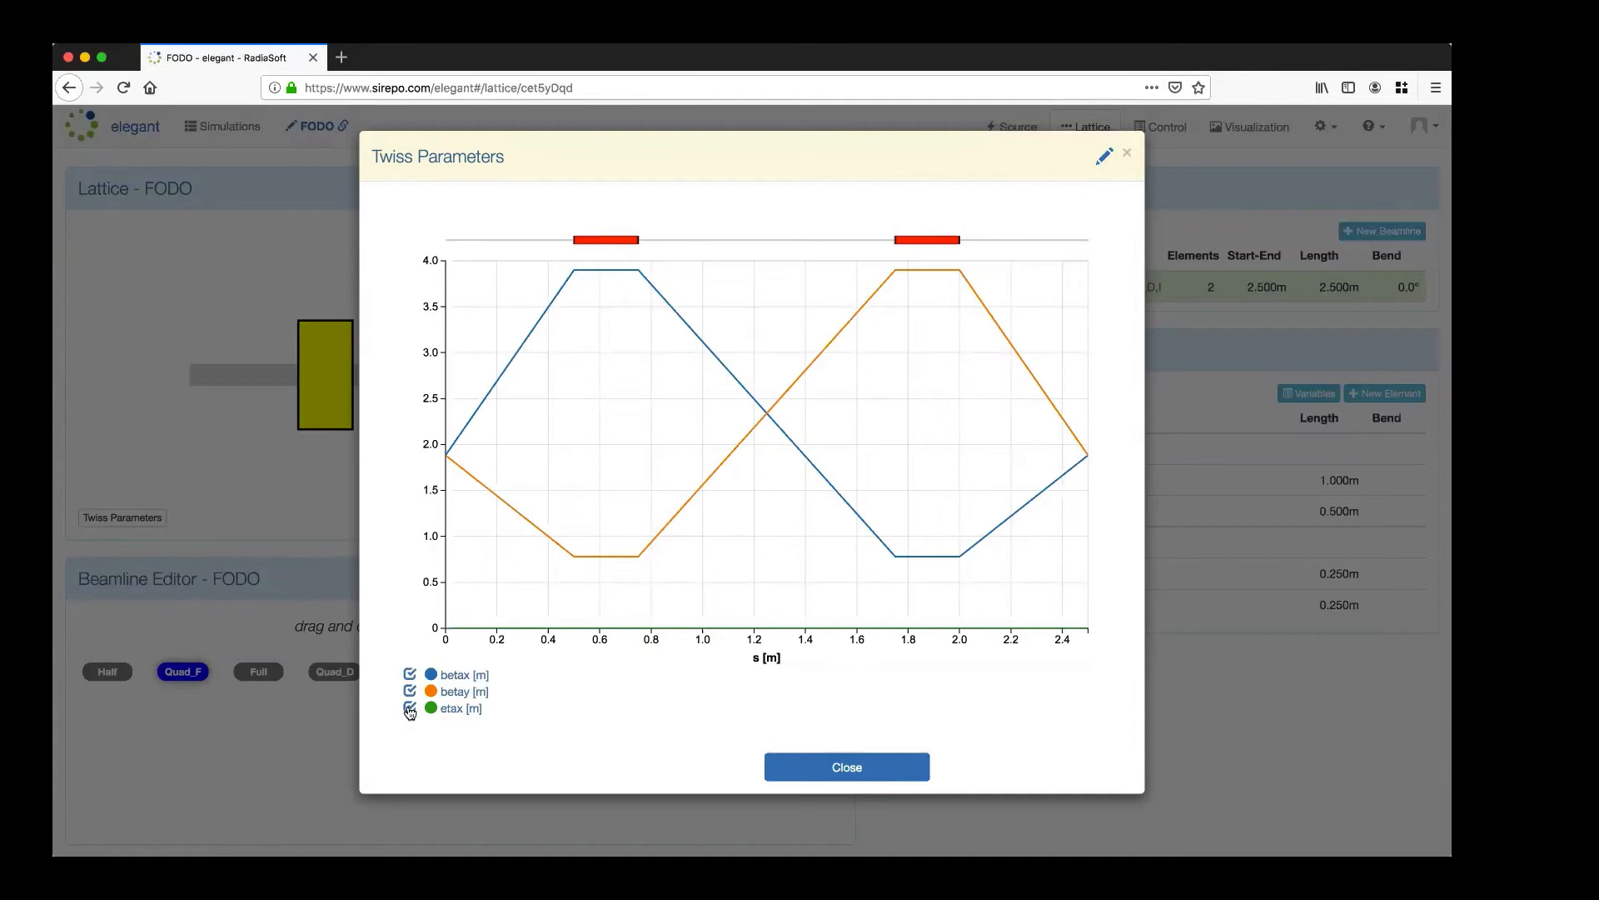
pyautogui.click(409, 709)
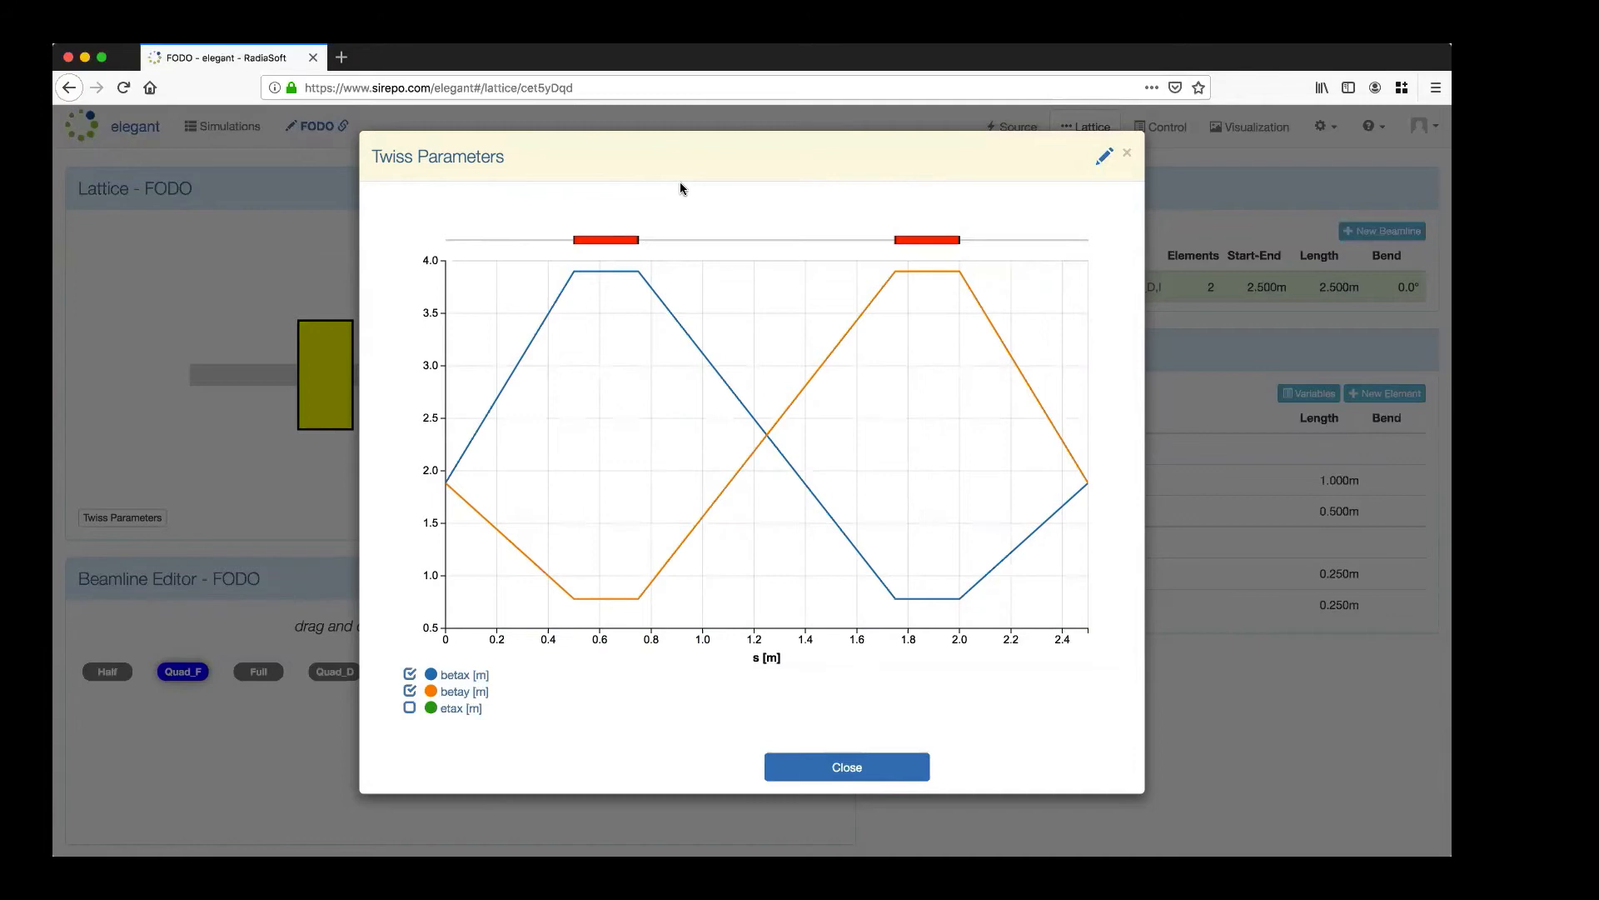
pyautogui.doubleClick(602, 241)
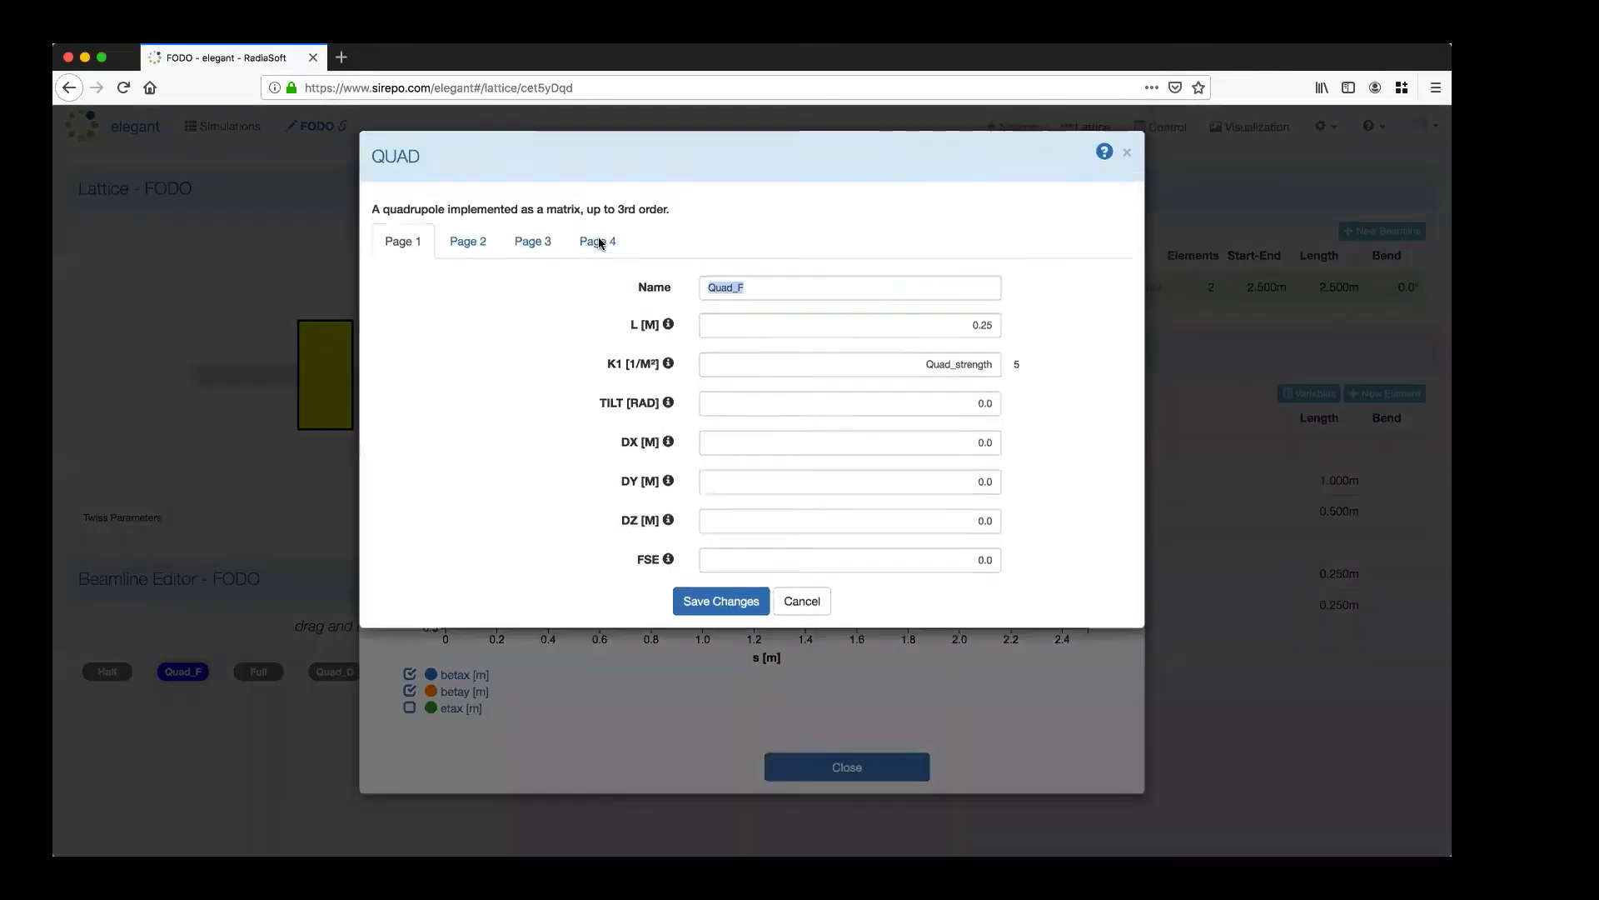
pyautogui.click(807, 603)
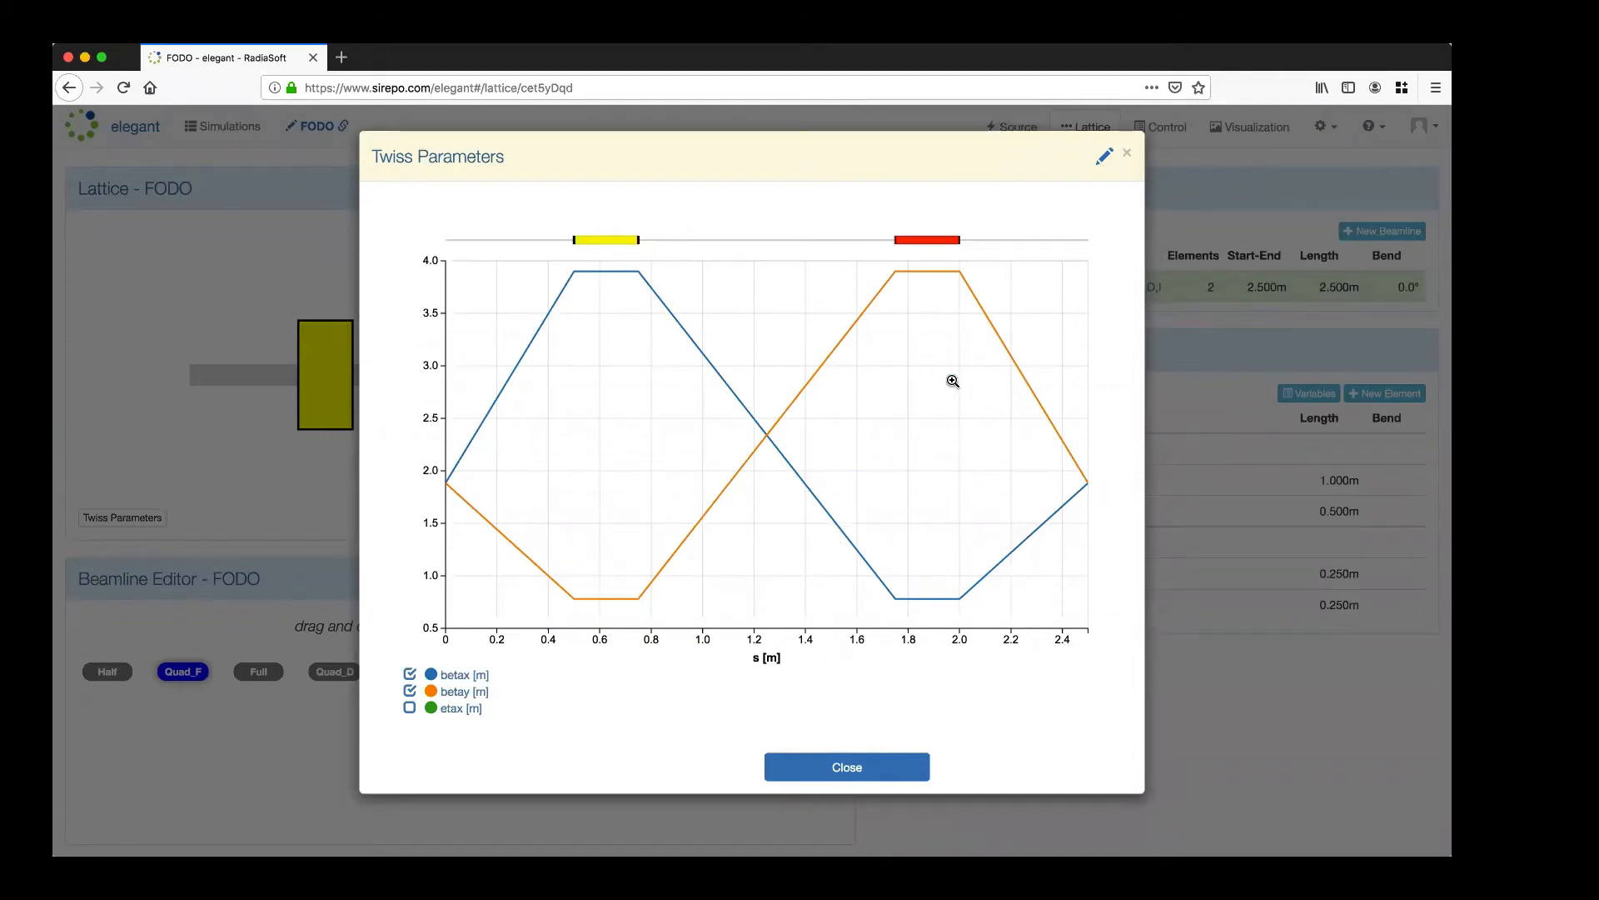
# Set the Twiss parameters plot to alphax for Y1, alphay for Y2 and None for Y3, save it, and close the plot.
pyautogui.click(1105, 160)
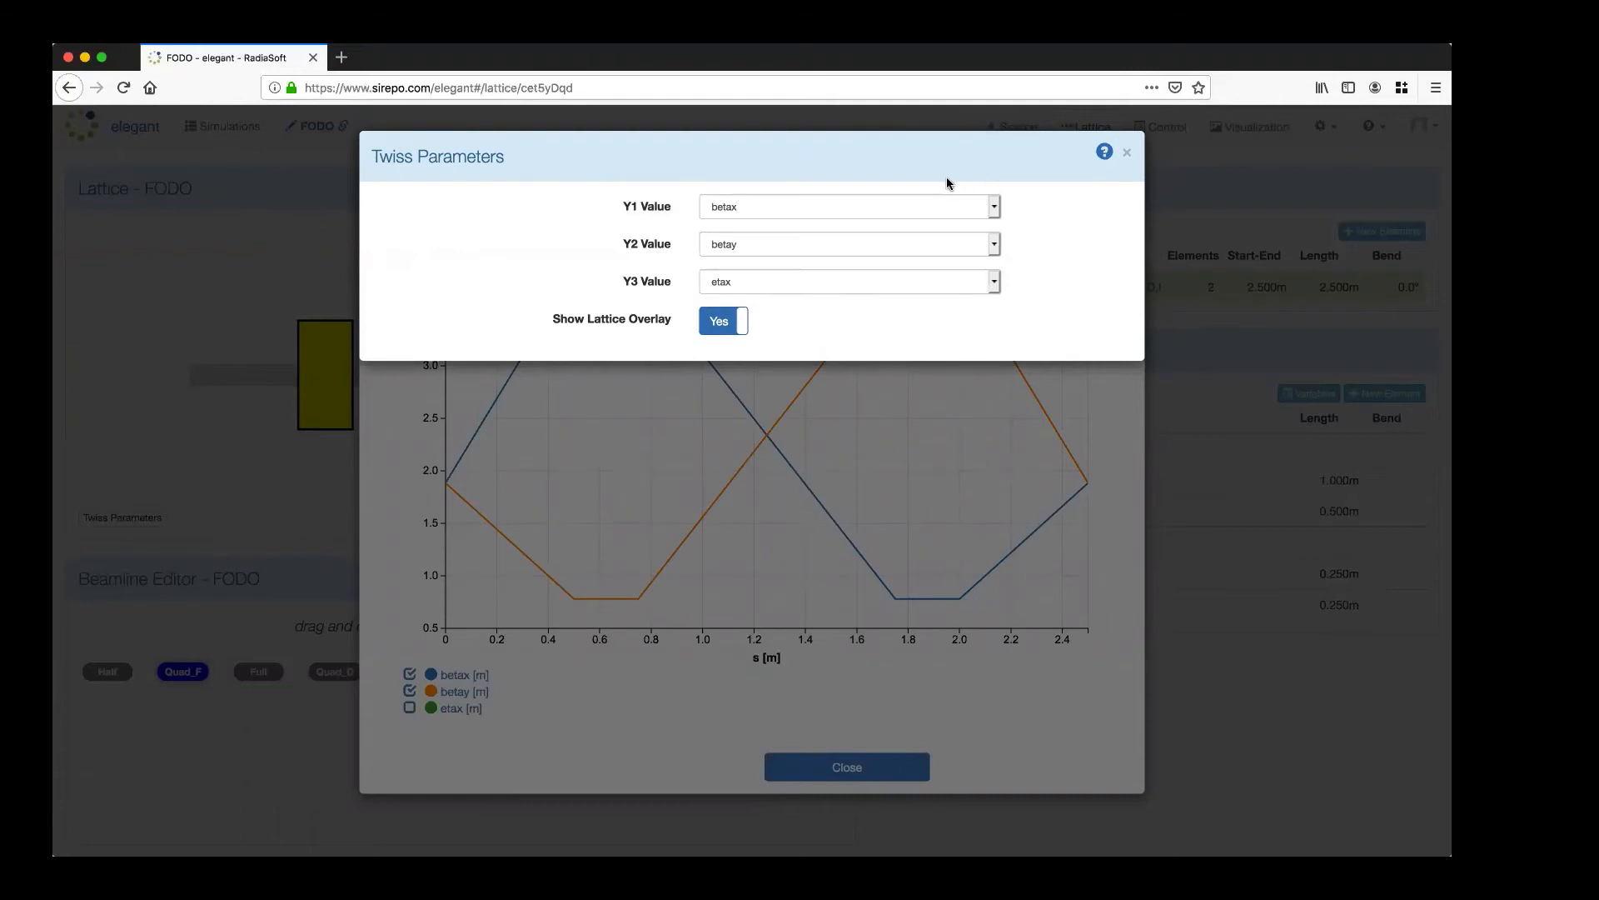
pyautogui.click(878, 207)
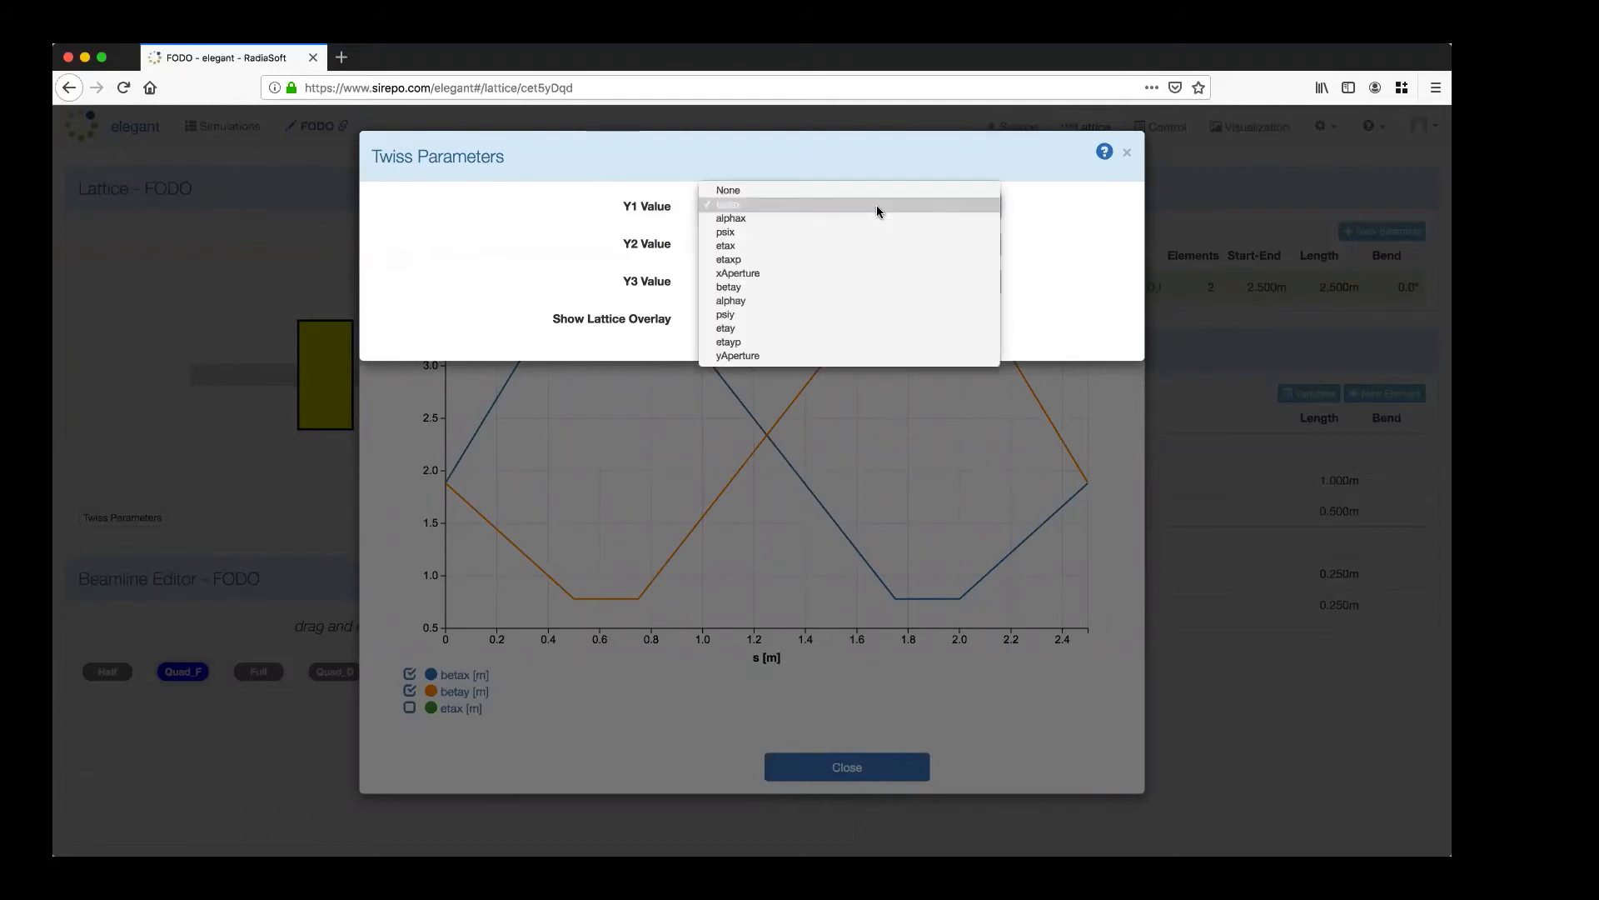
pyautogui.click(871, 218)
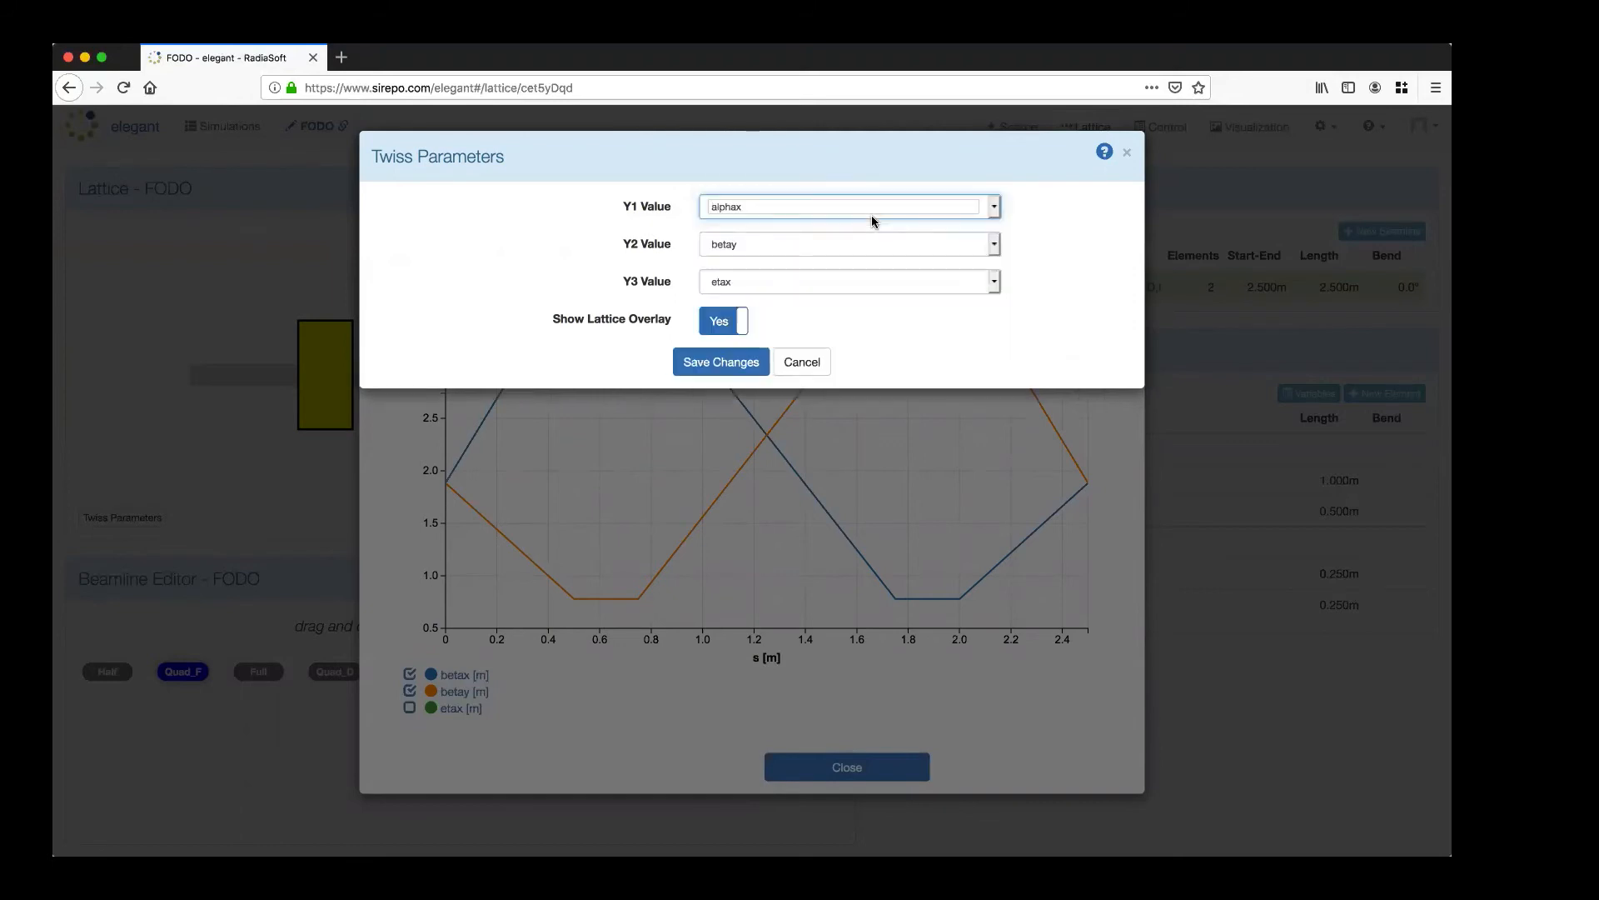
pyautogui.click(868, 240)
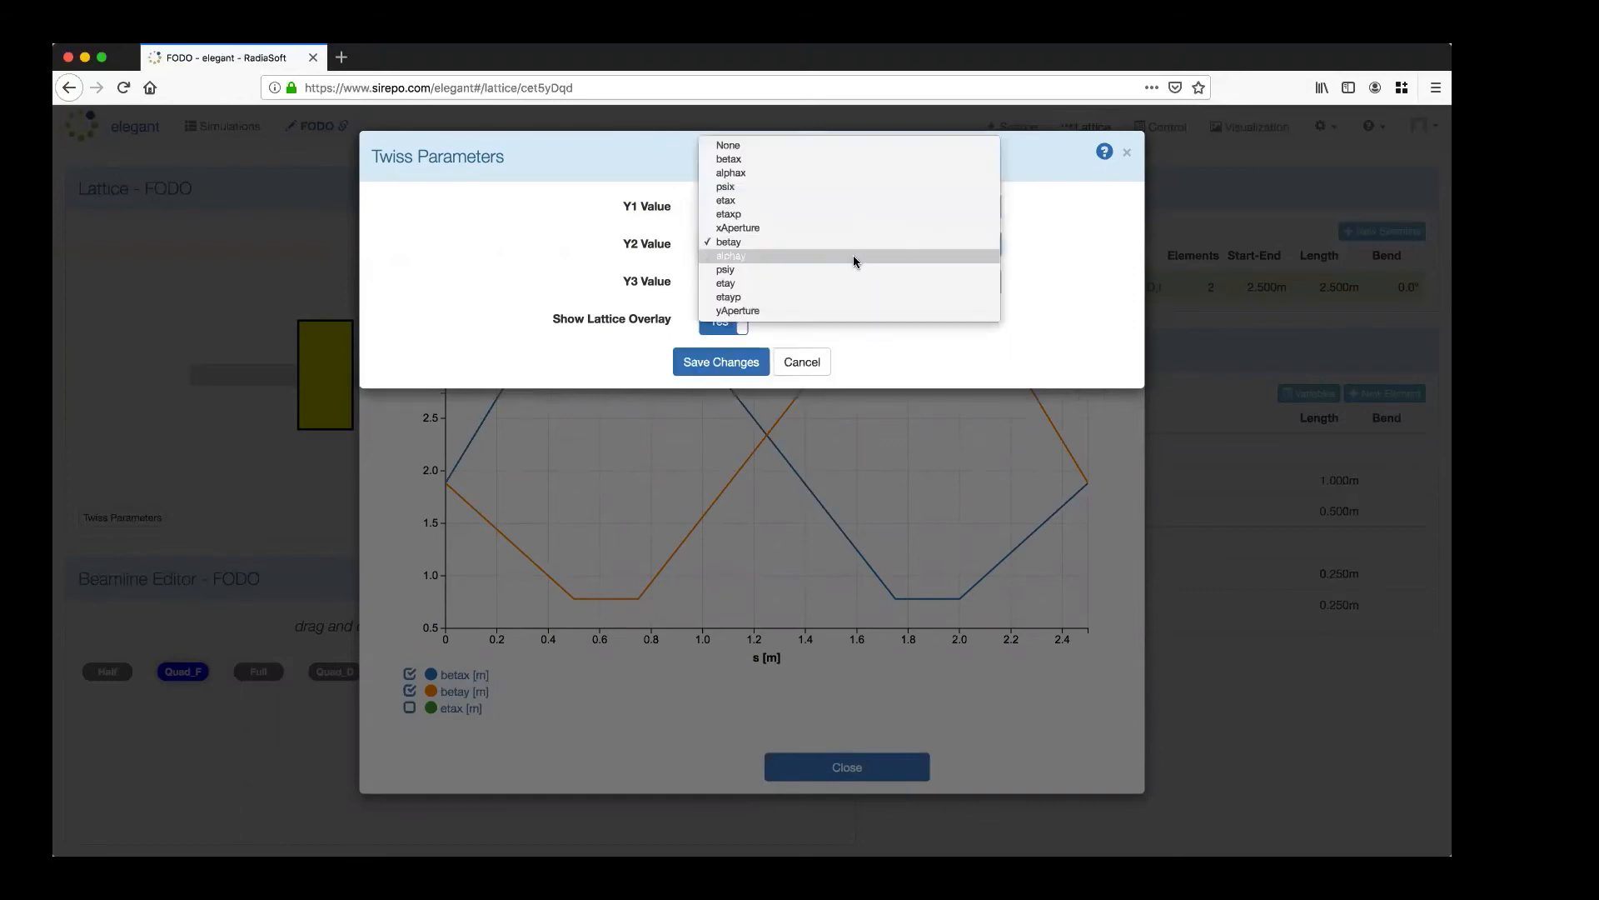
pyautogui.click(853, 256)
pyautogui.click(783, 279)
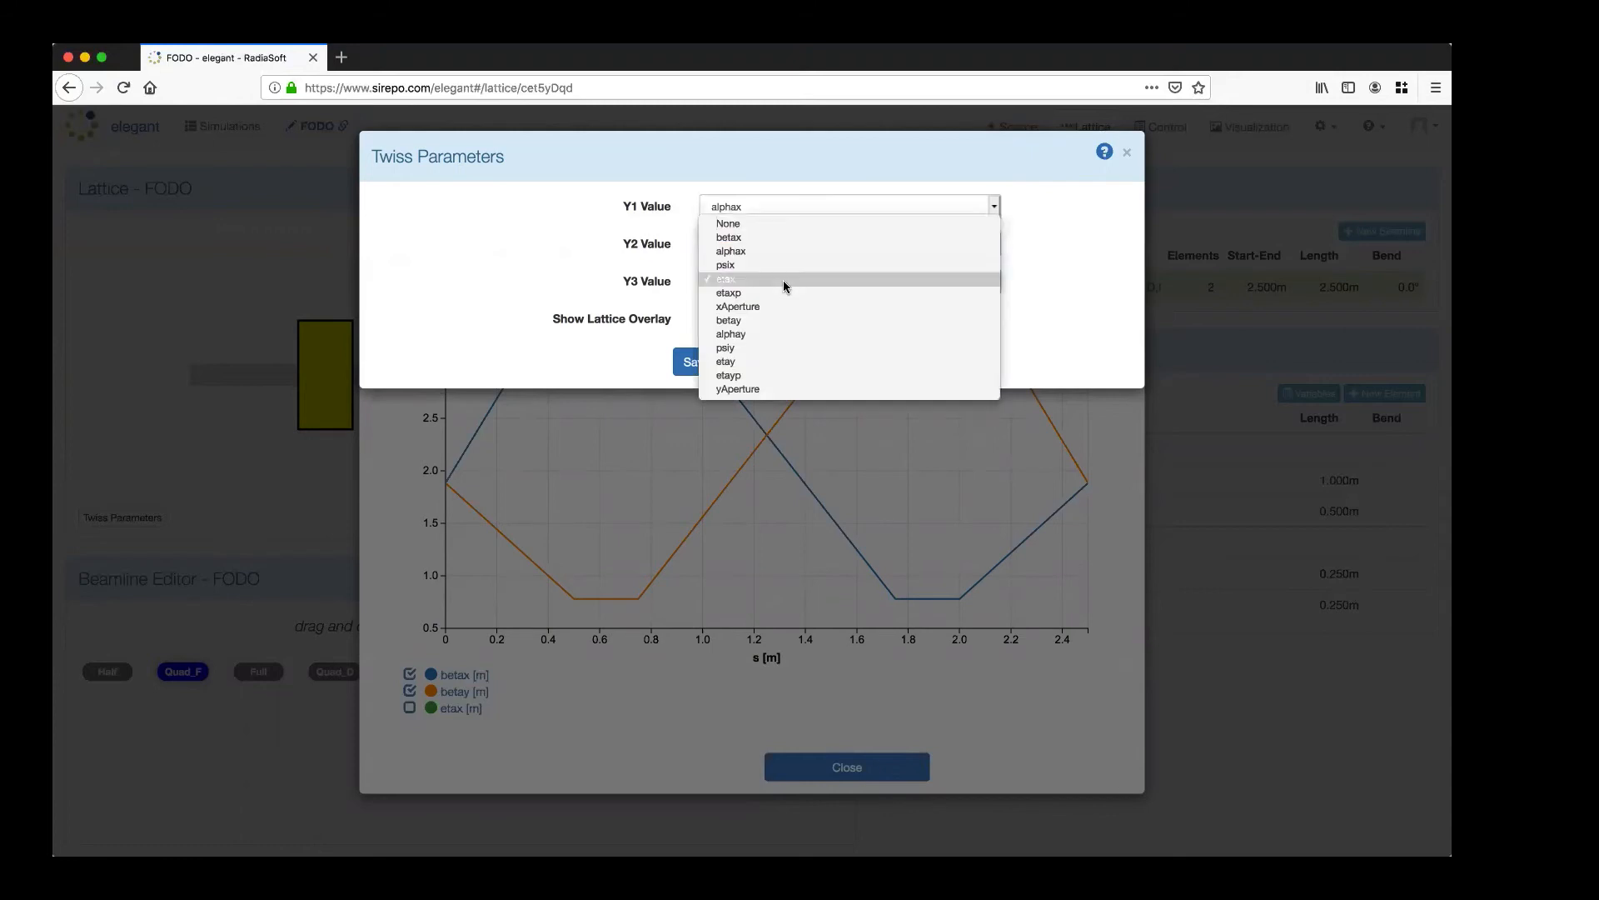
pyautogui.click(765, 221)
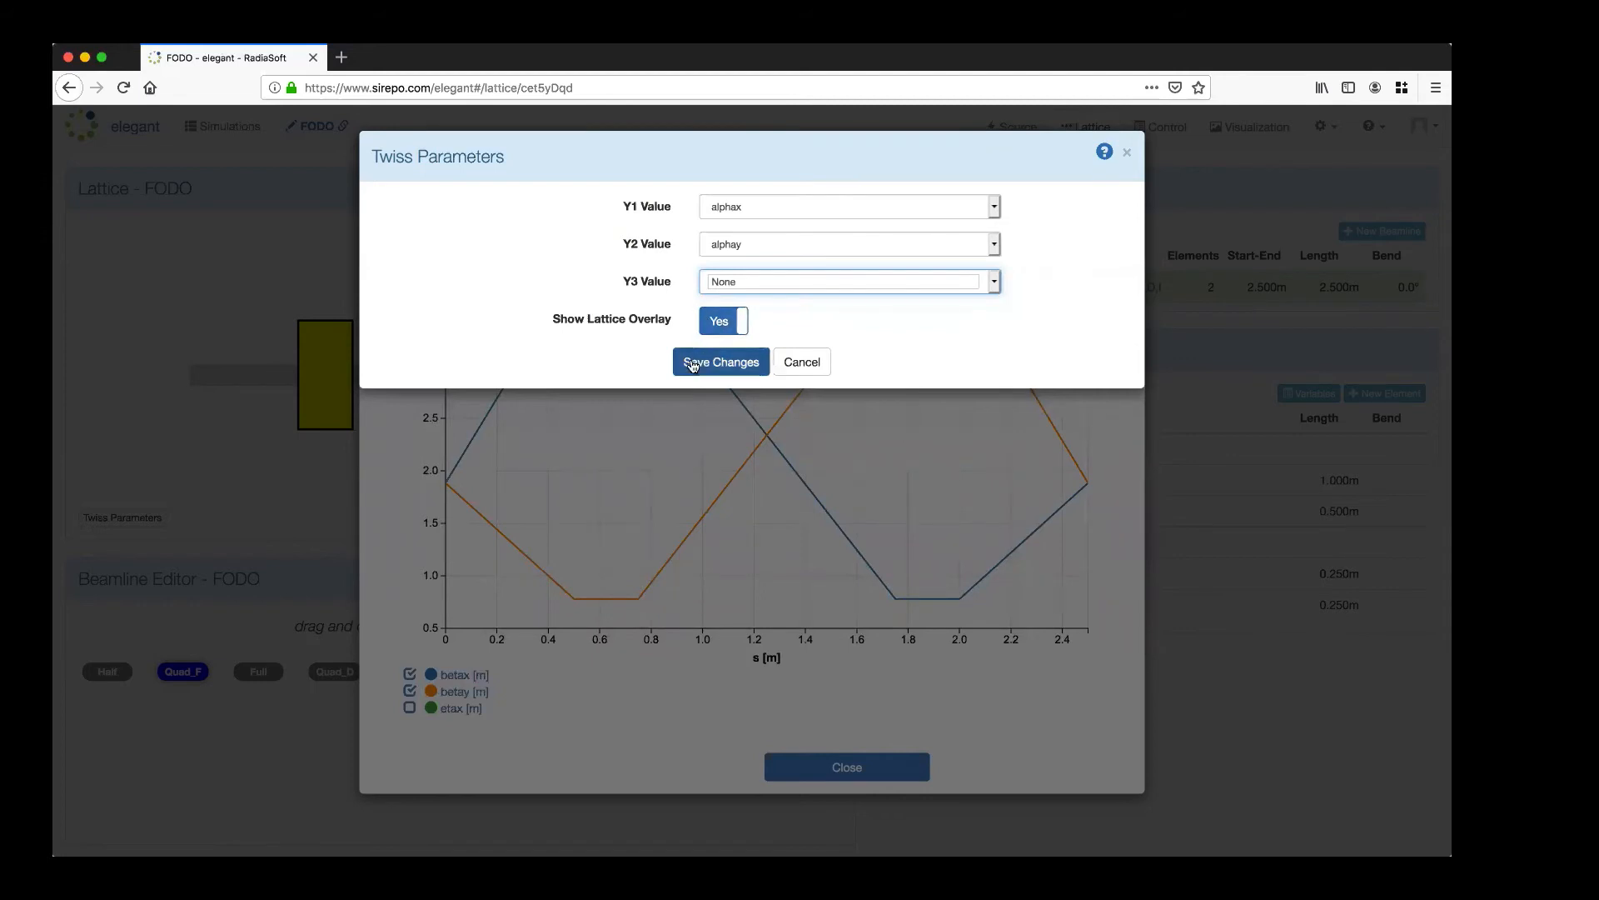
pyautogui.click(720, 364)
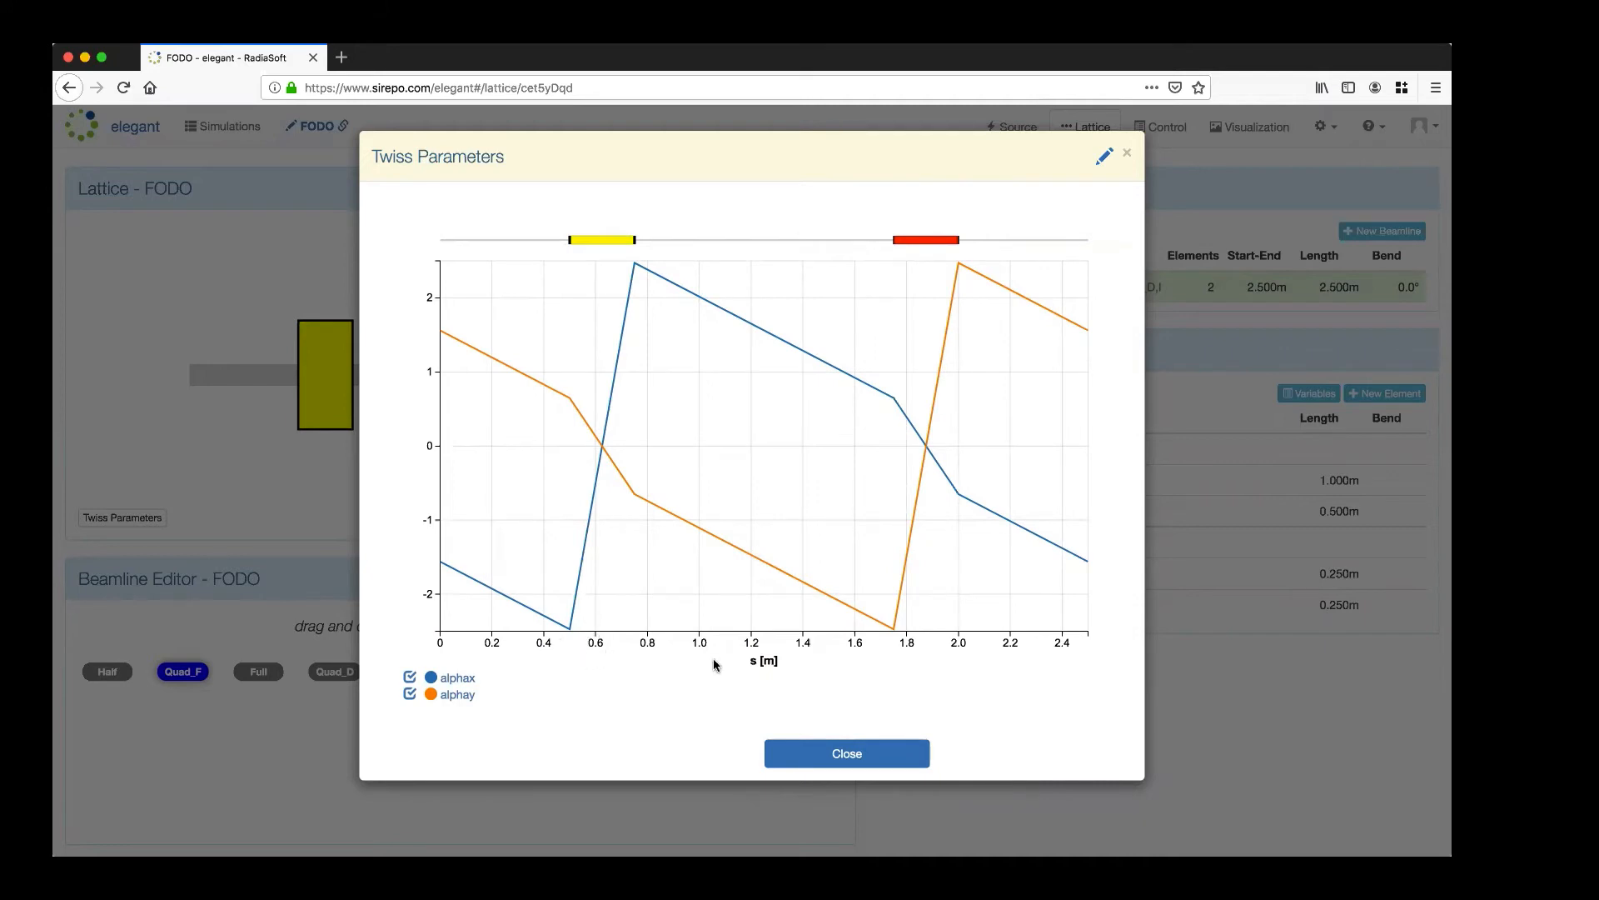
pyautogui.click(830, 755)
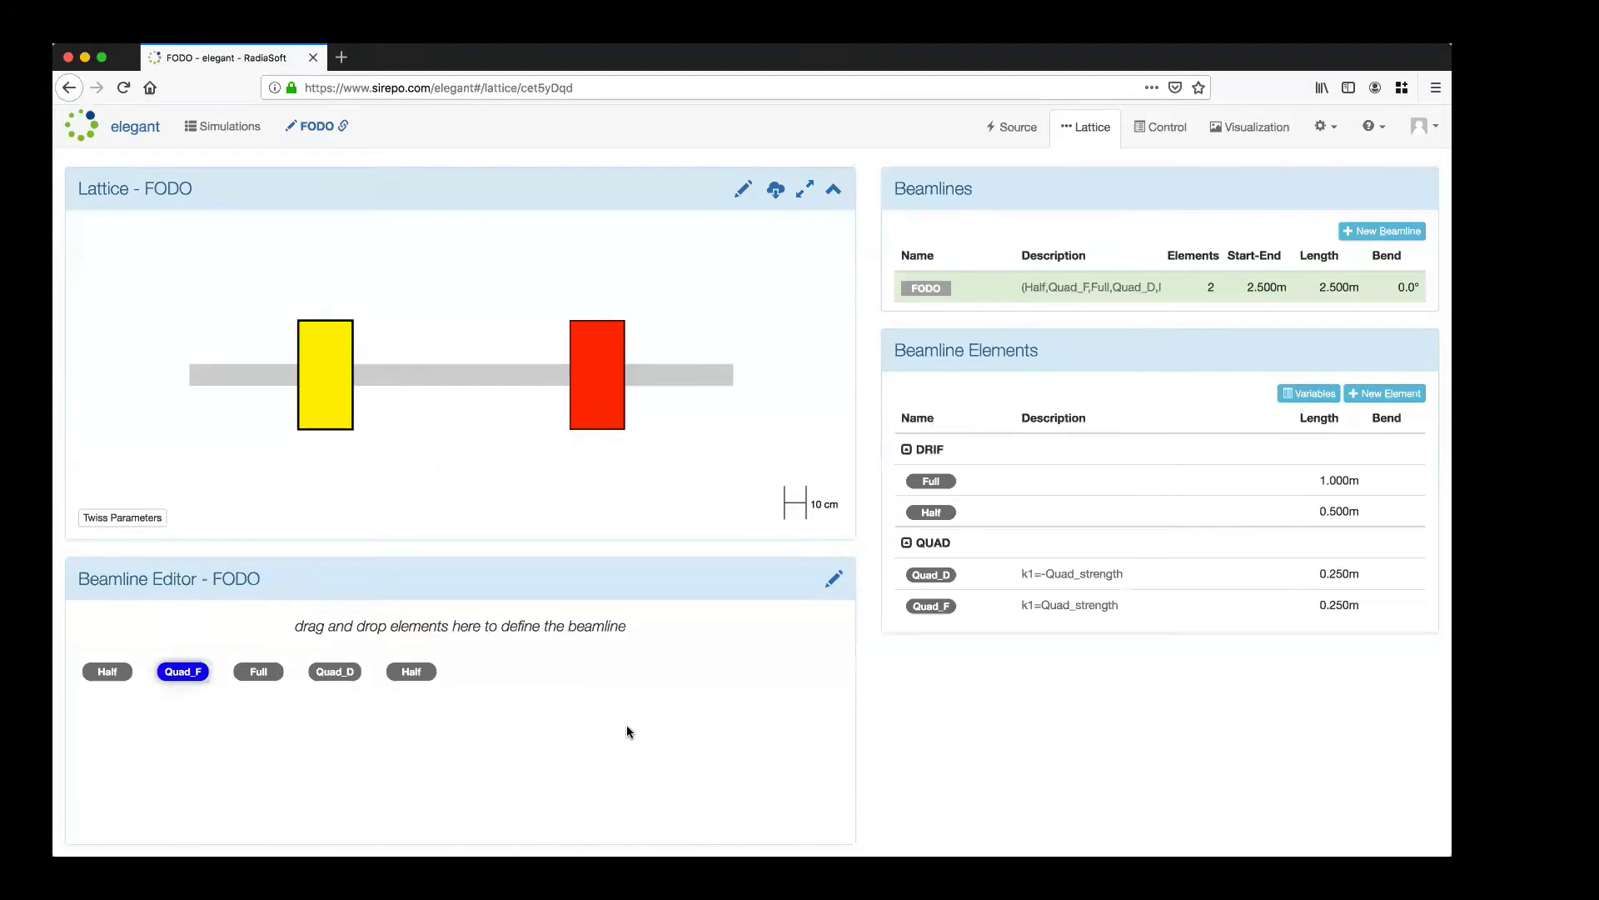
# Group the Full drift, Quad_D and final Half drift of the FODO beamline into a new beamline named BL1 and highlight it in the lattice.
pyautogui.click(258, 671)
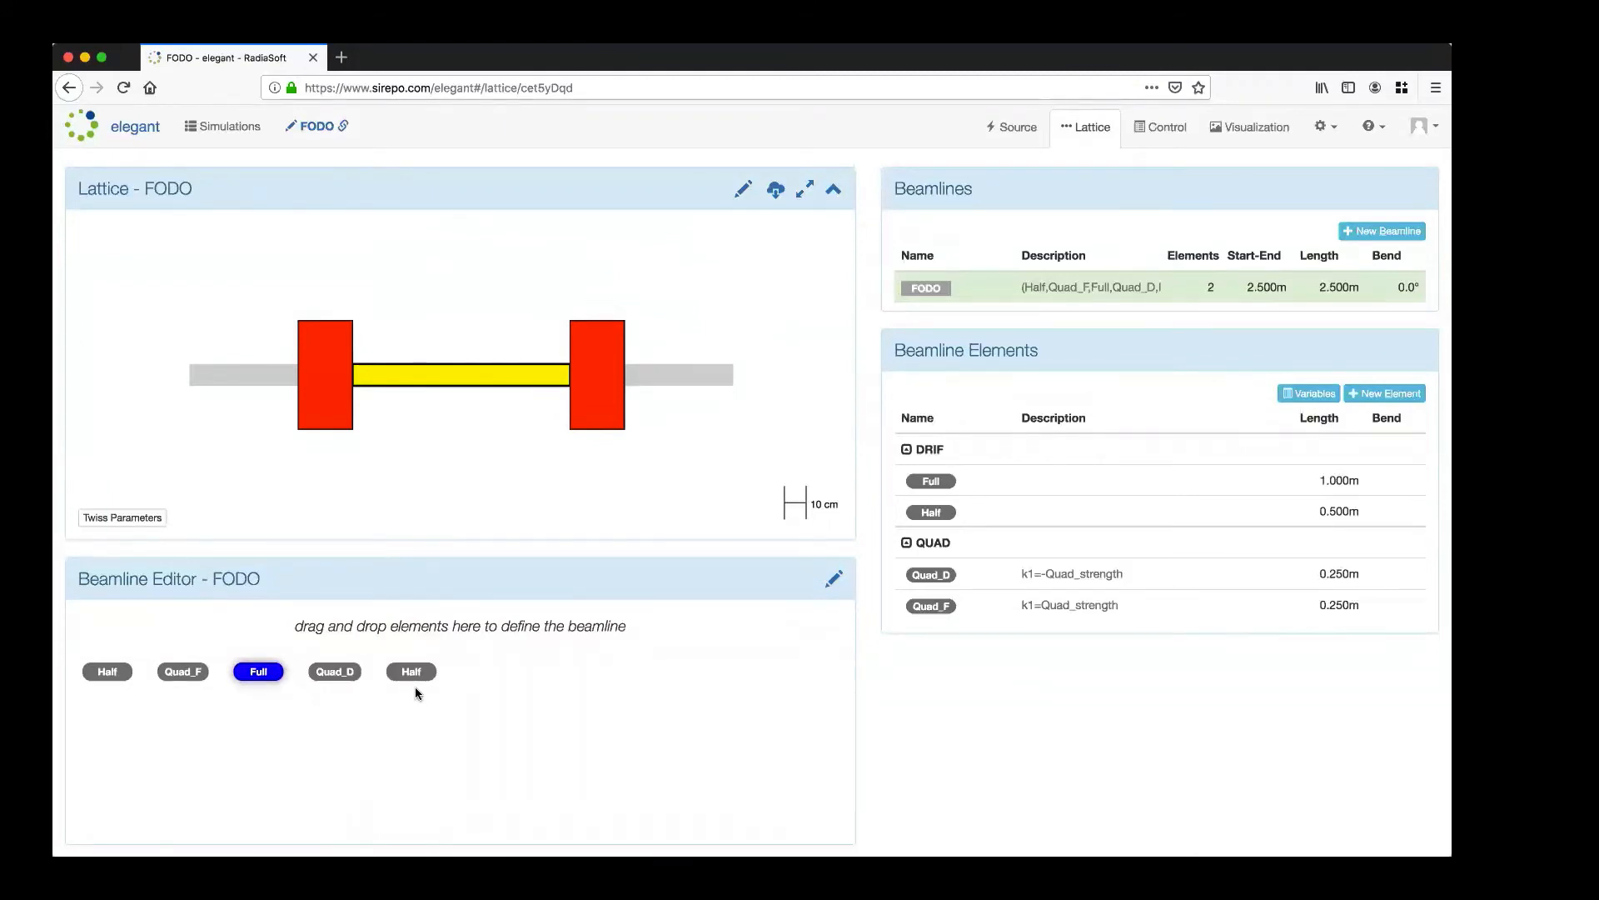
pyautogui.moveTo(409, 670)
pyautogui.keyDown('shift'); pyautogui.click(409, 670); pyautogui.keyUp('shift')
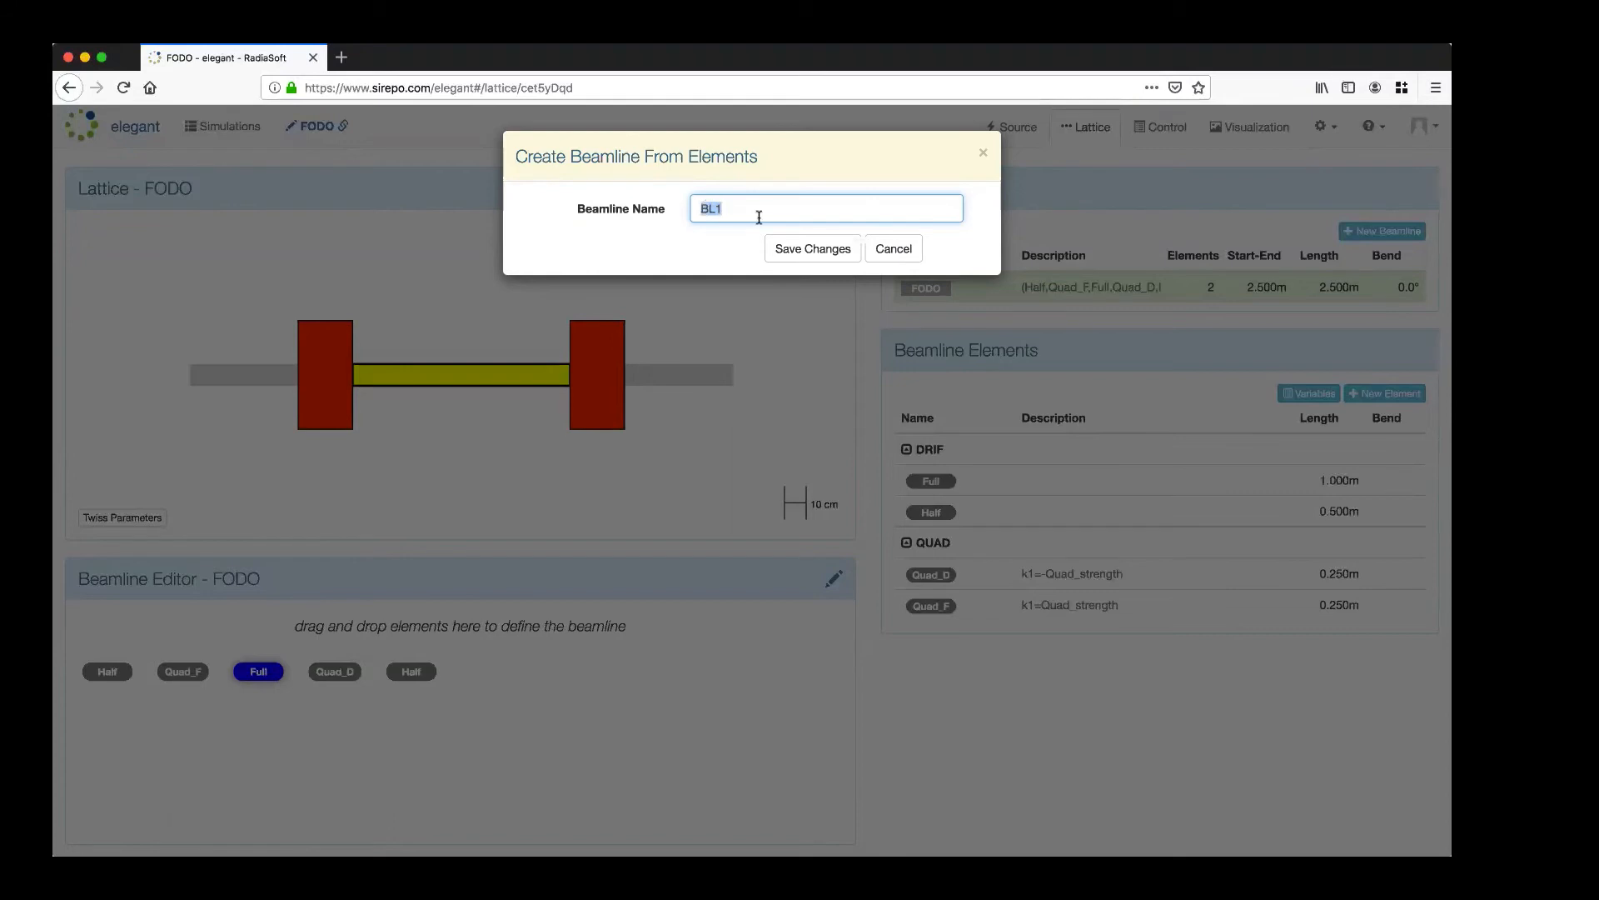
pyautogui.click(793, 247)
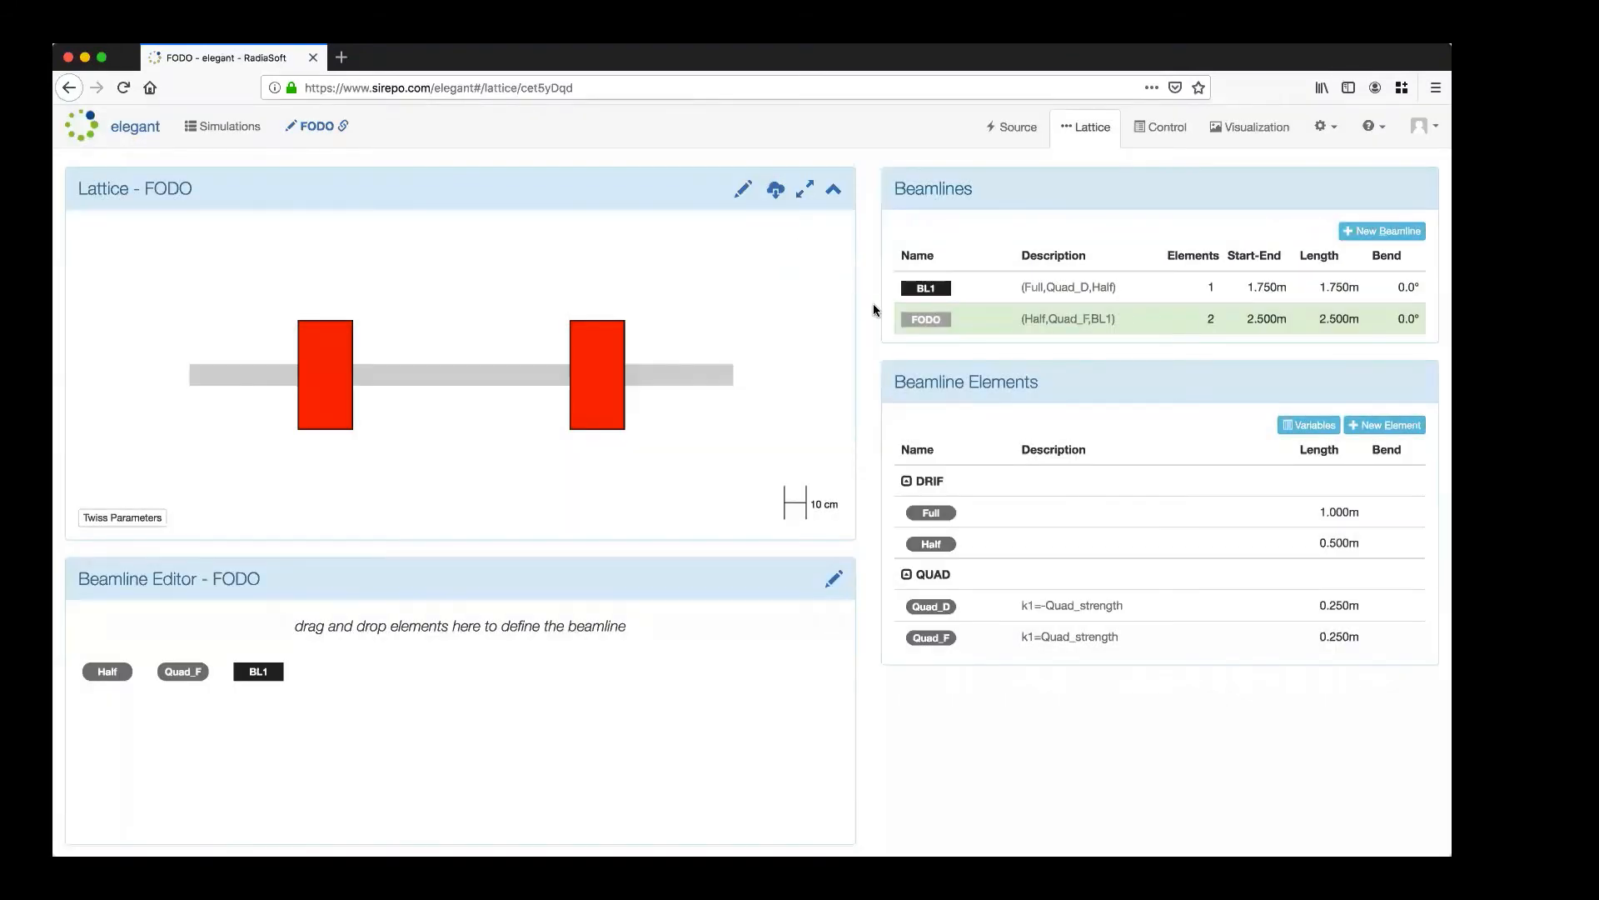
pyautogui.moveTo(979, 324)
pyautogui.click(258, 670)
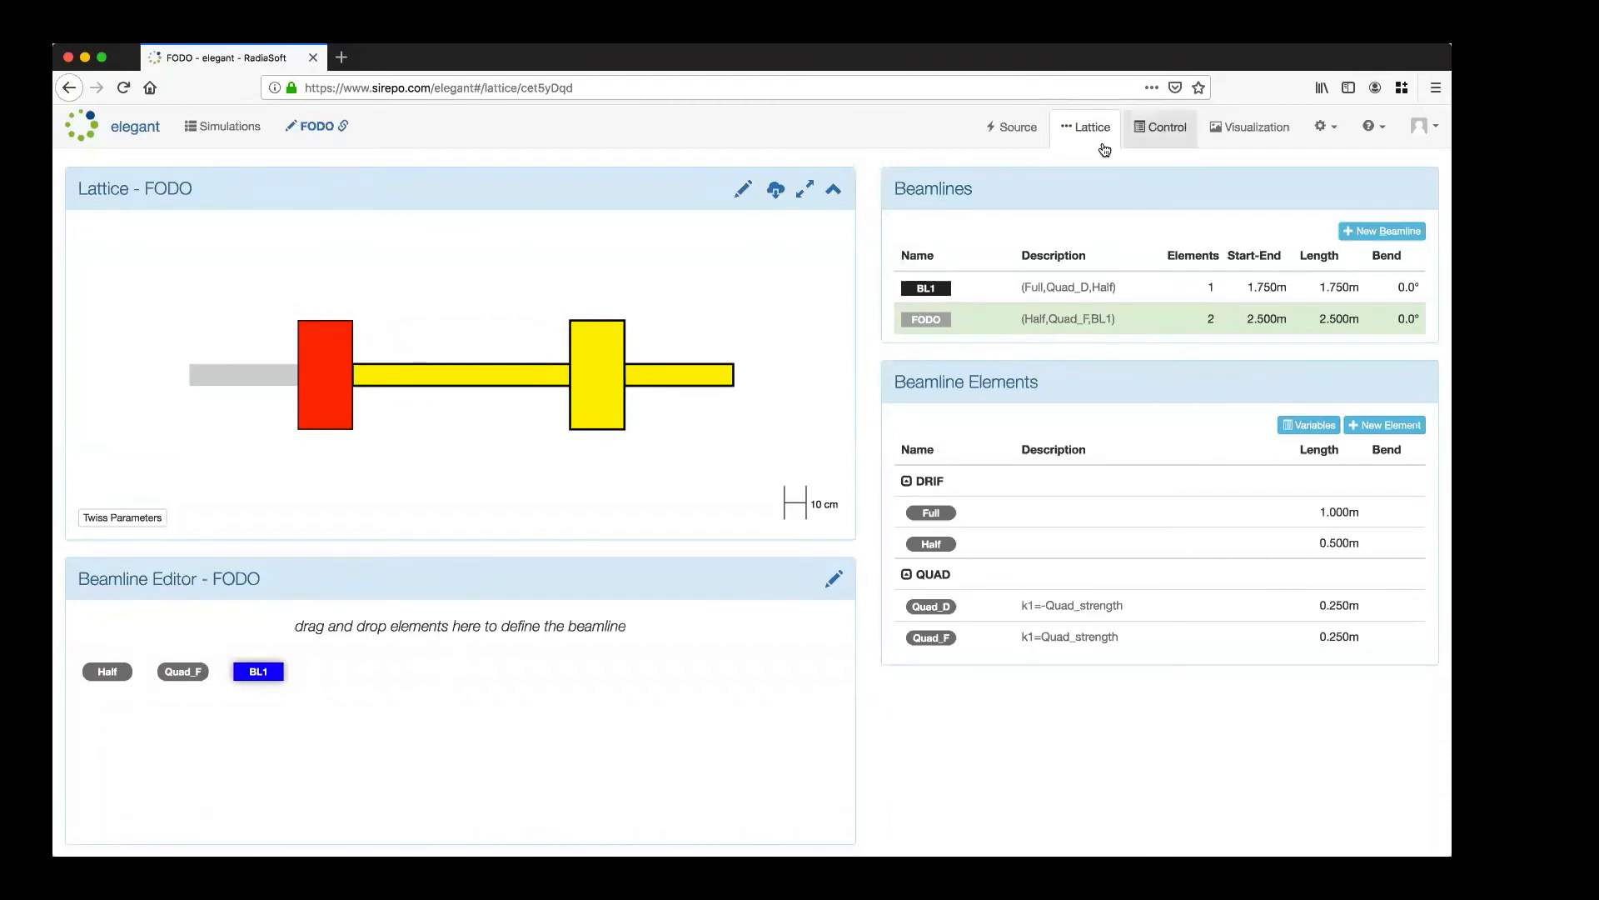
# Review the list of elegant commands defined for the simulation.
pyautogui.click(1155, 133)
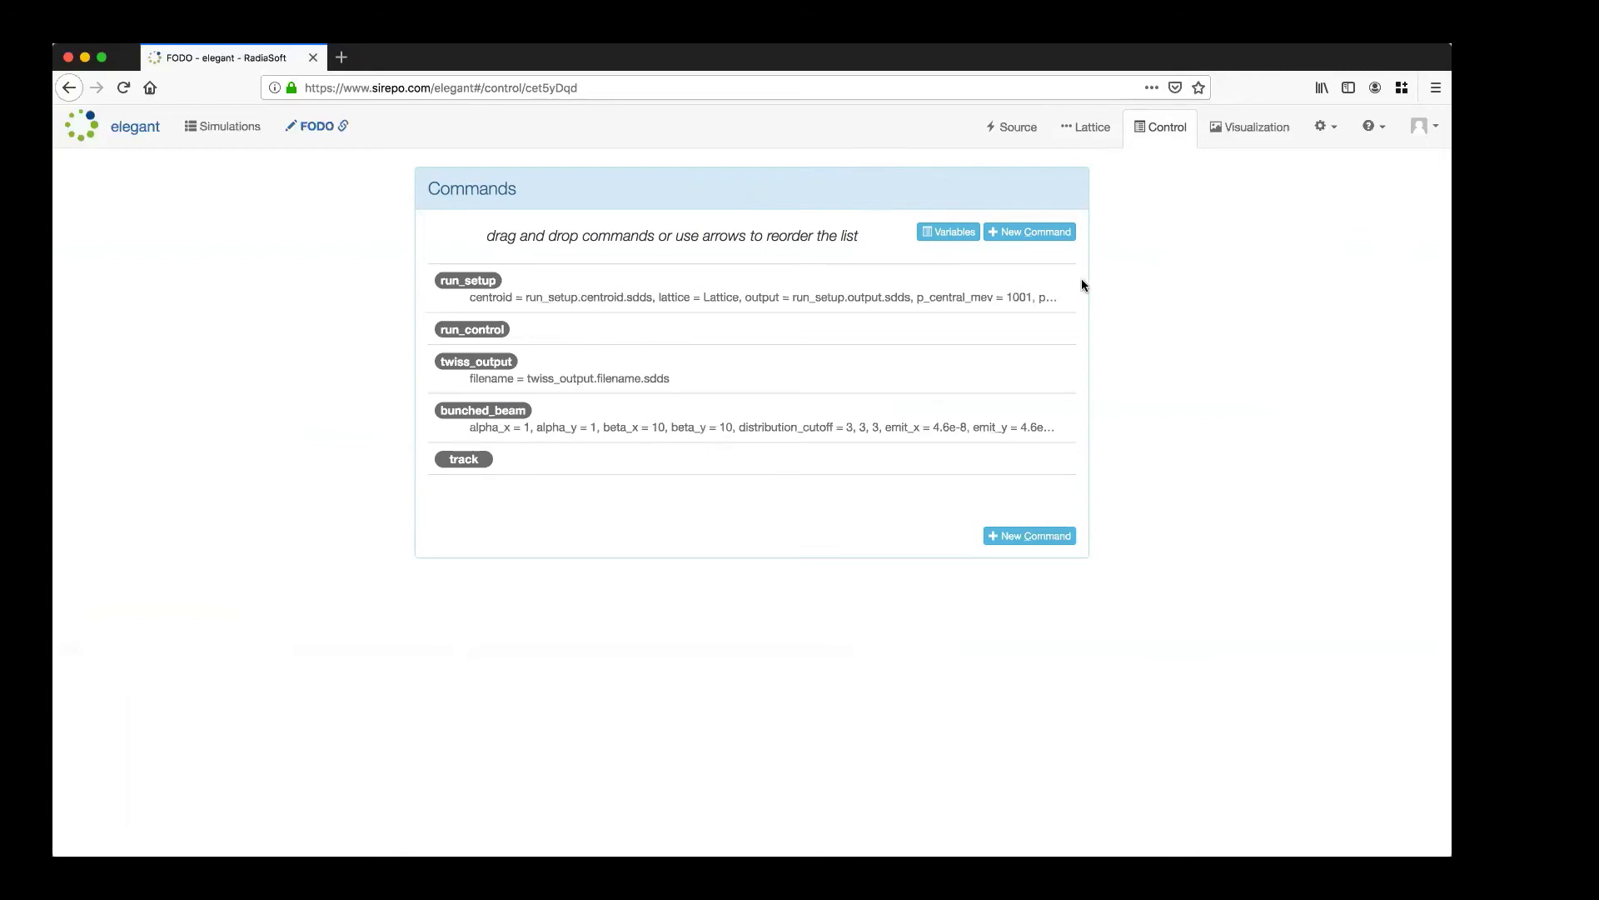
pyautogui.moveTo(957, 295)
# Go to the simulation's visualization view and choose FODO as the beamline to simulate.
pyautogui.click(1234, 131)
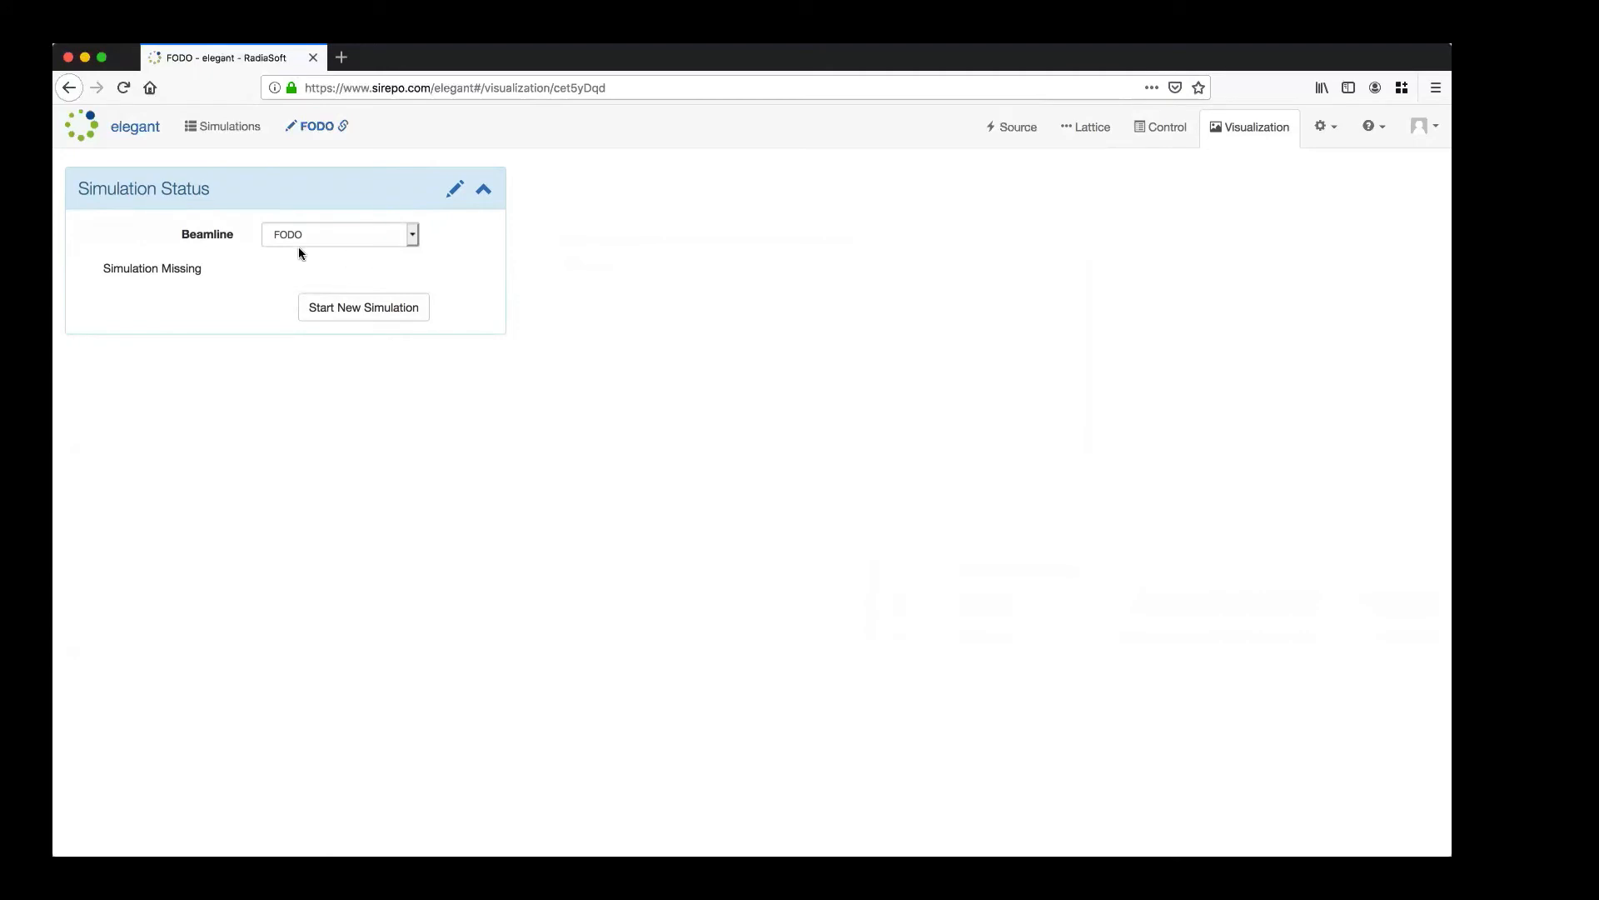
pyautogui.click(369, 234)
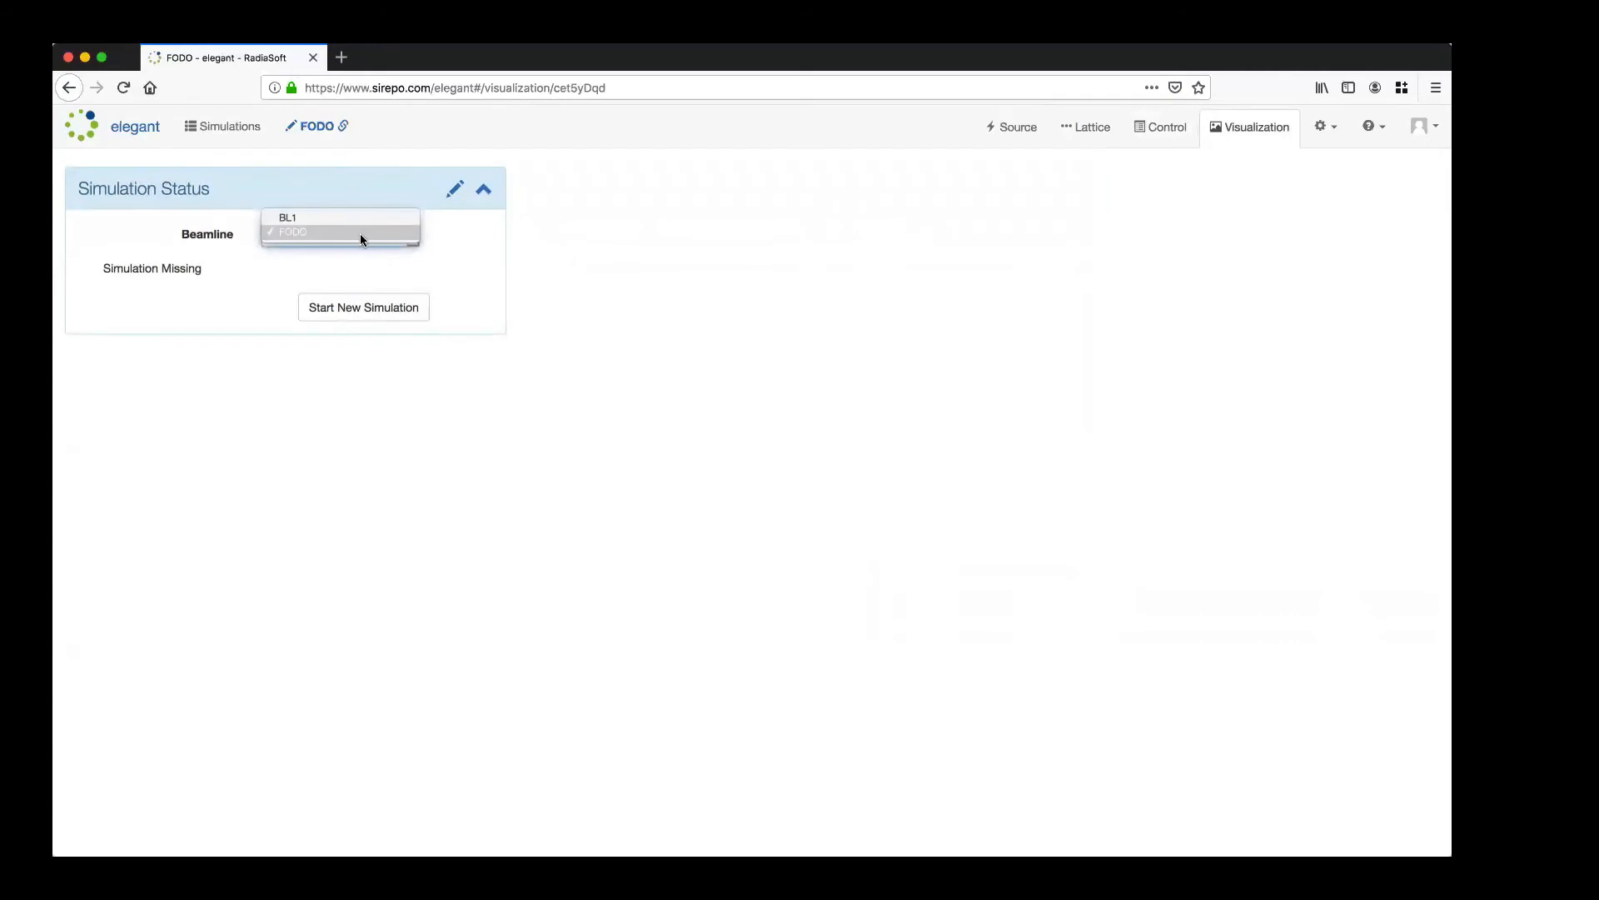
pyautogui.click(359, 233)
pyautogui.click(360, 230)
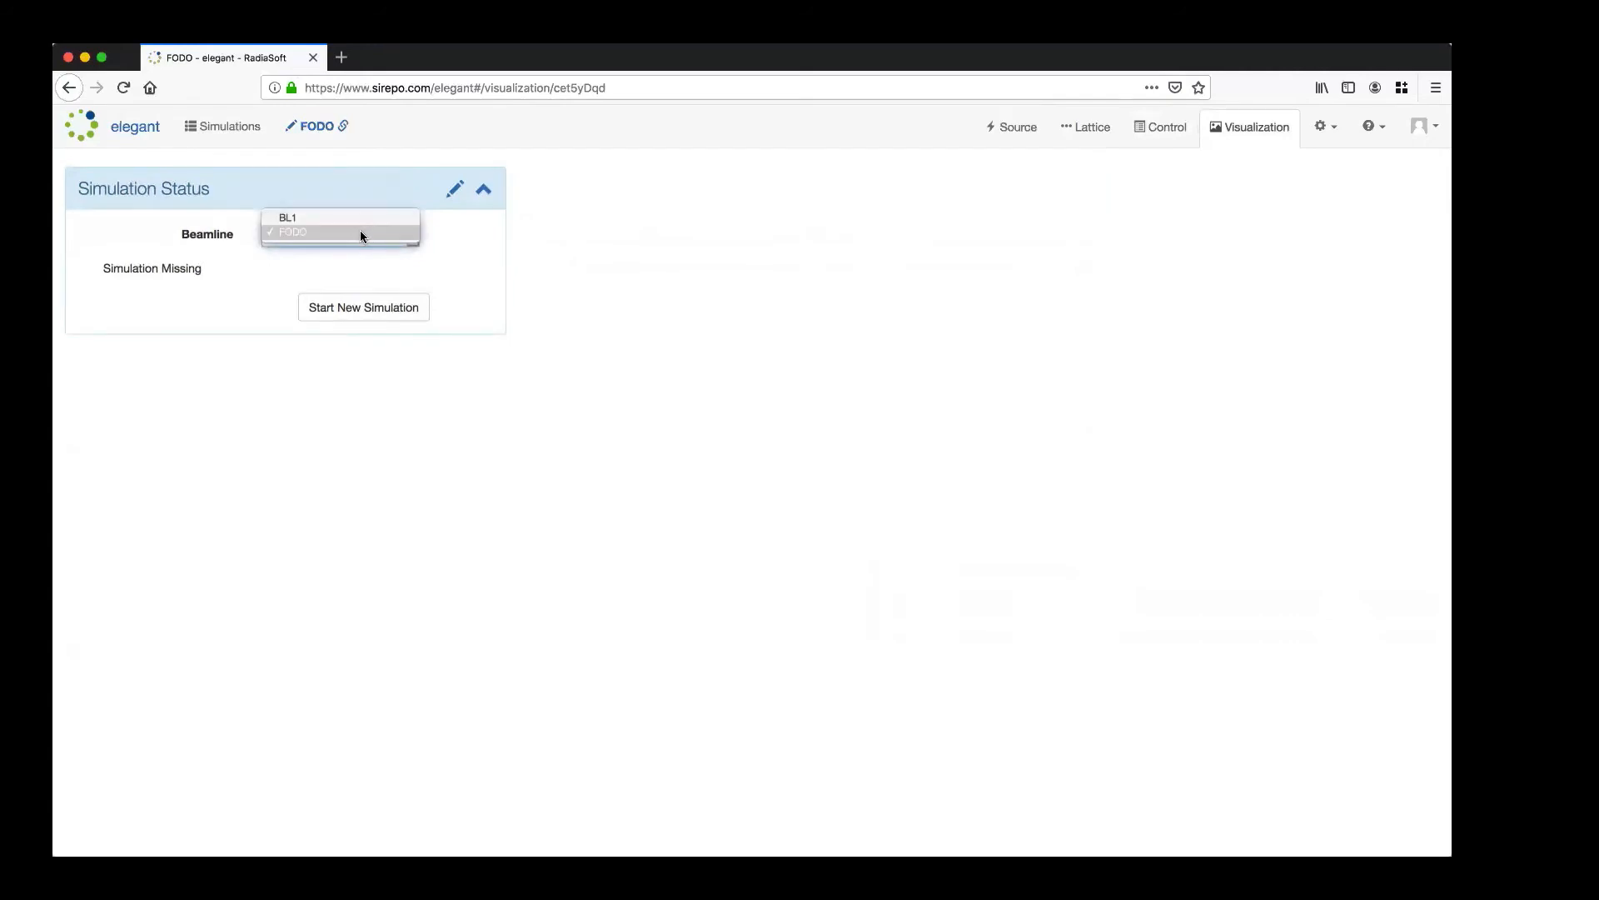
pyautogui.click(286, 234)
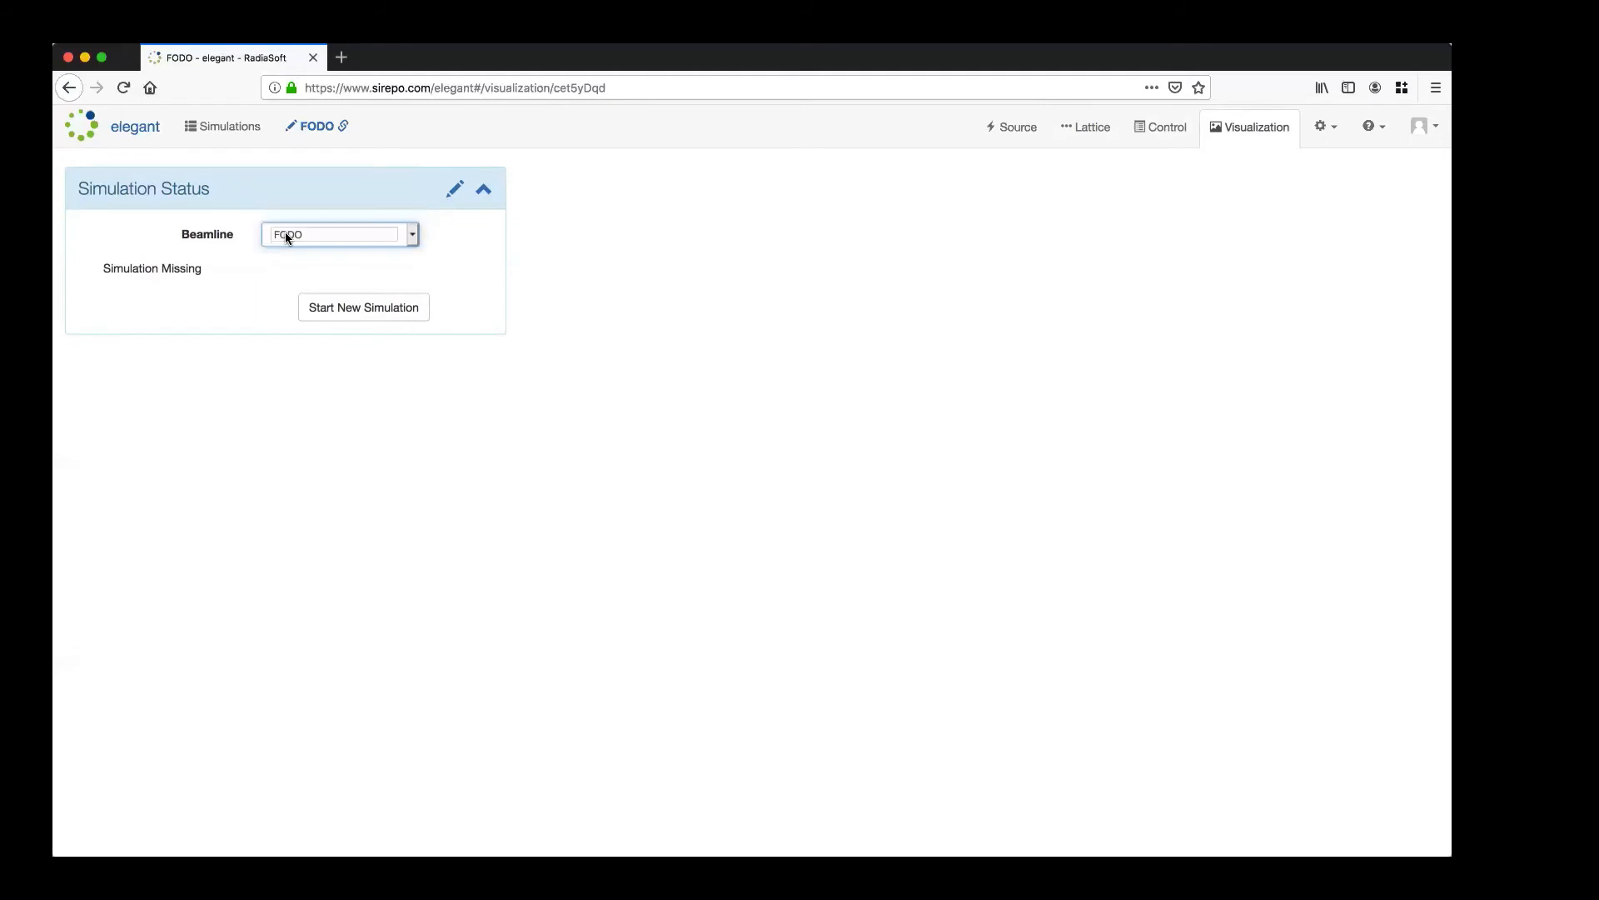
# Examine the simulation's execution, backtracking and beamline settings without changing them.
pyautogui.click(454, 191)
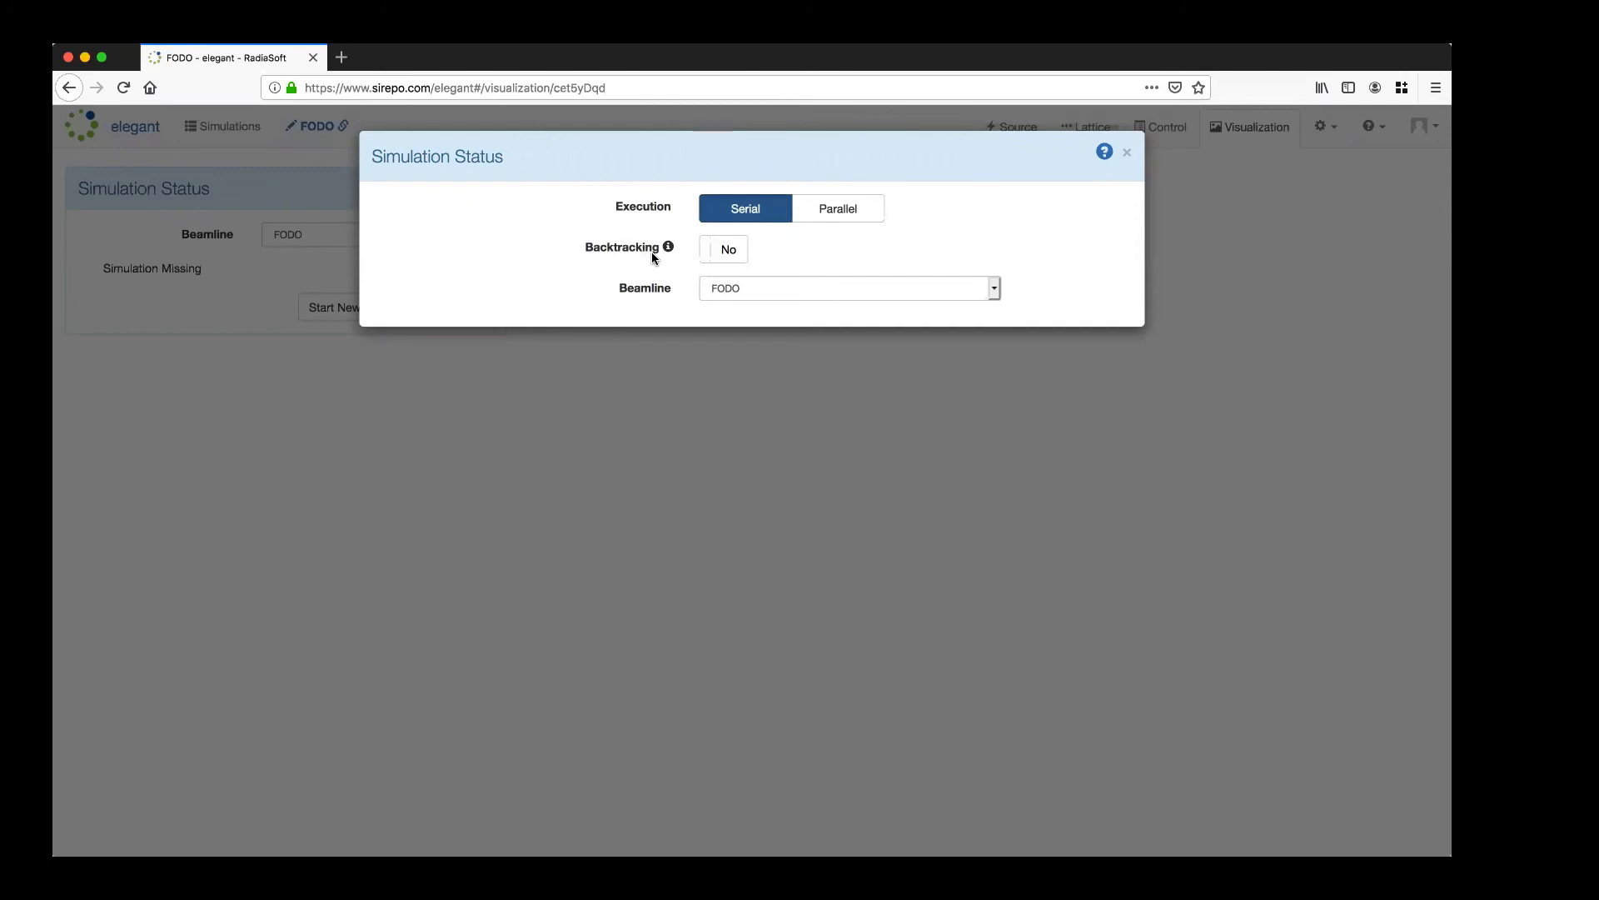
pyautogui.click(718, 258)
pyautogui.click(717, 259)
pyautogui.click(1128, 156)
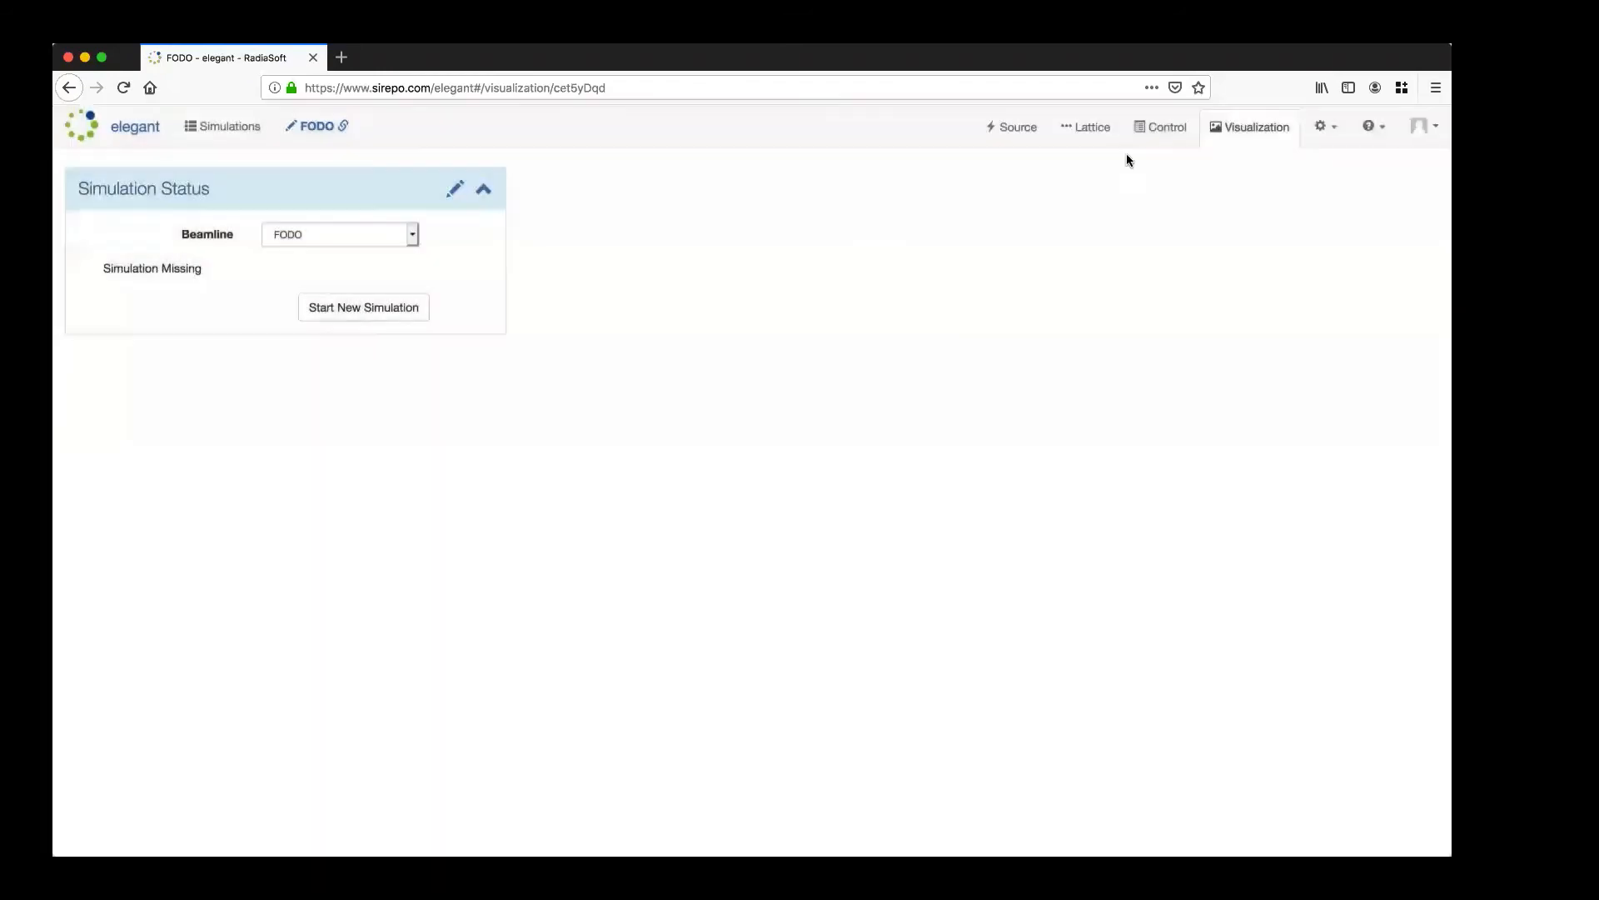
# Run a new FODO simulation and review the output parameters of the twiss_output.filename.sdds file.
pyautogui.click(344, 308)
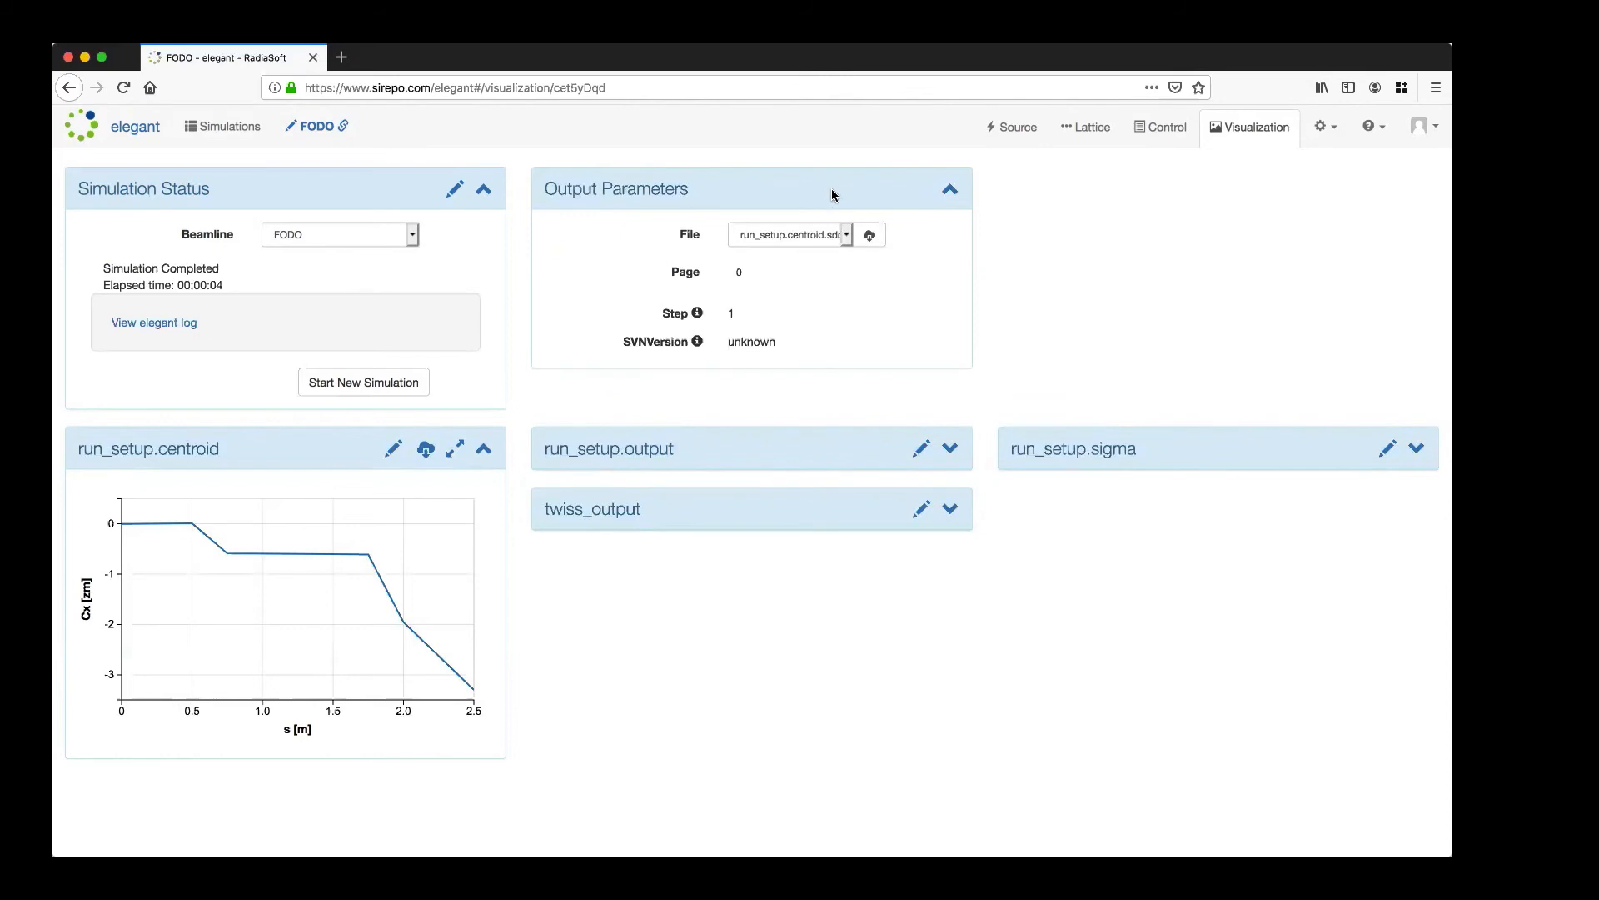
pyautogui.click(843, 237)
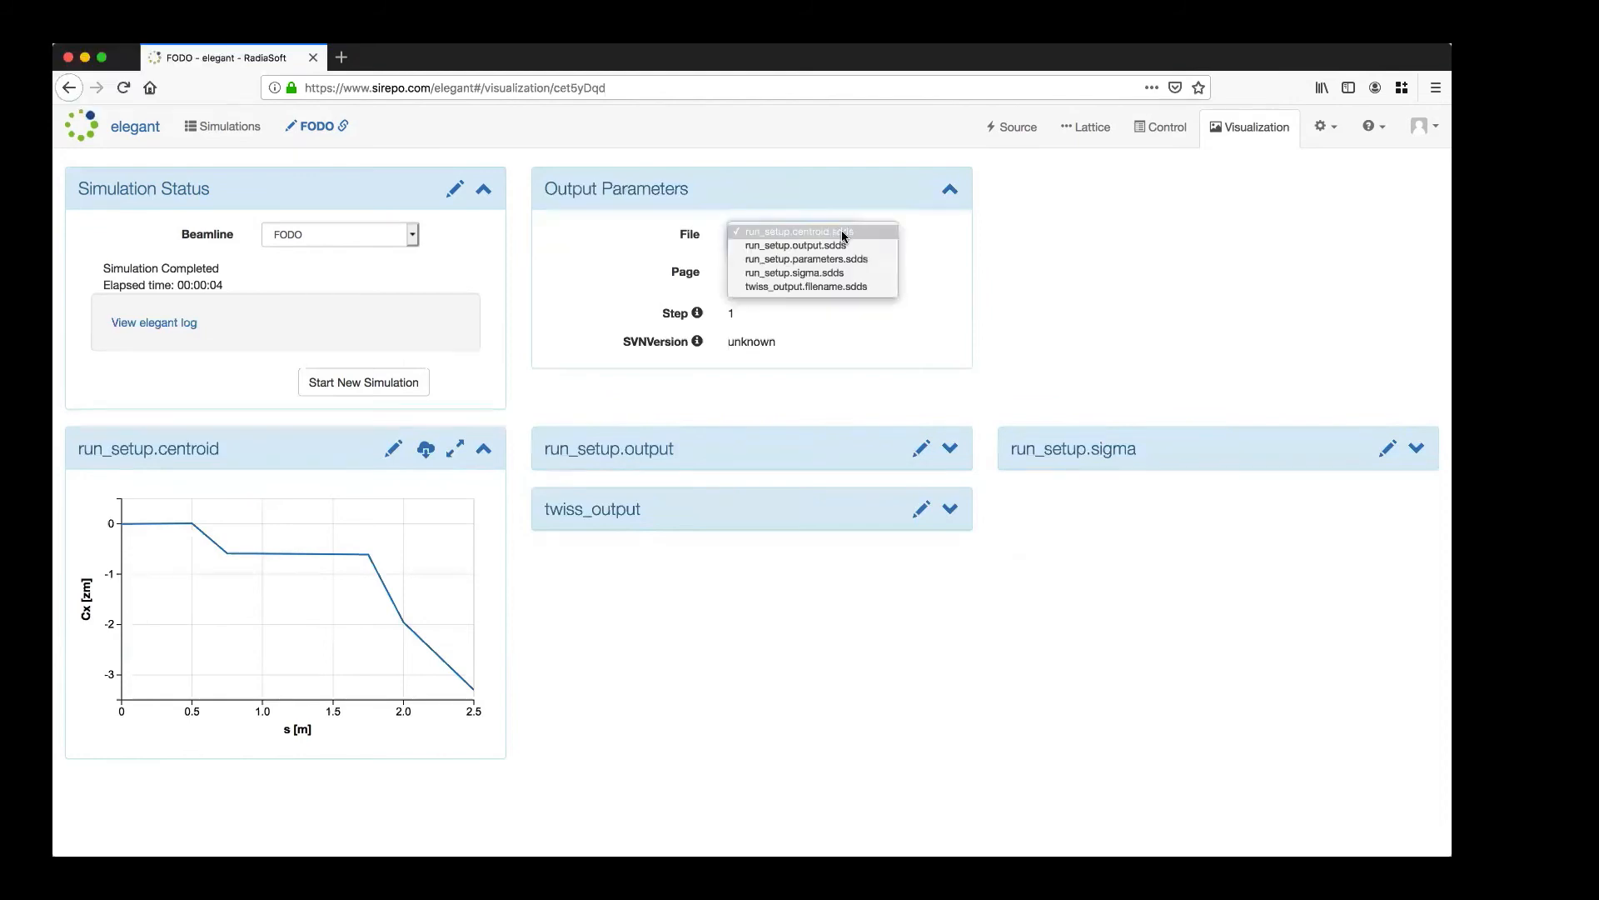
pyautogui.click(817, 287)
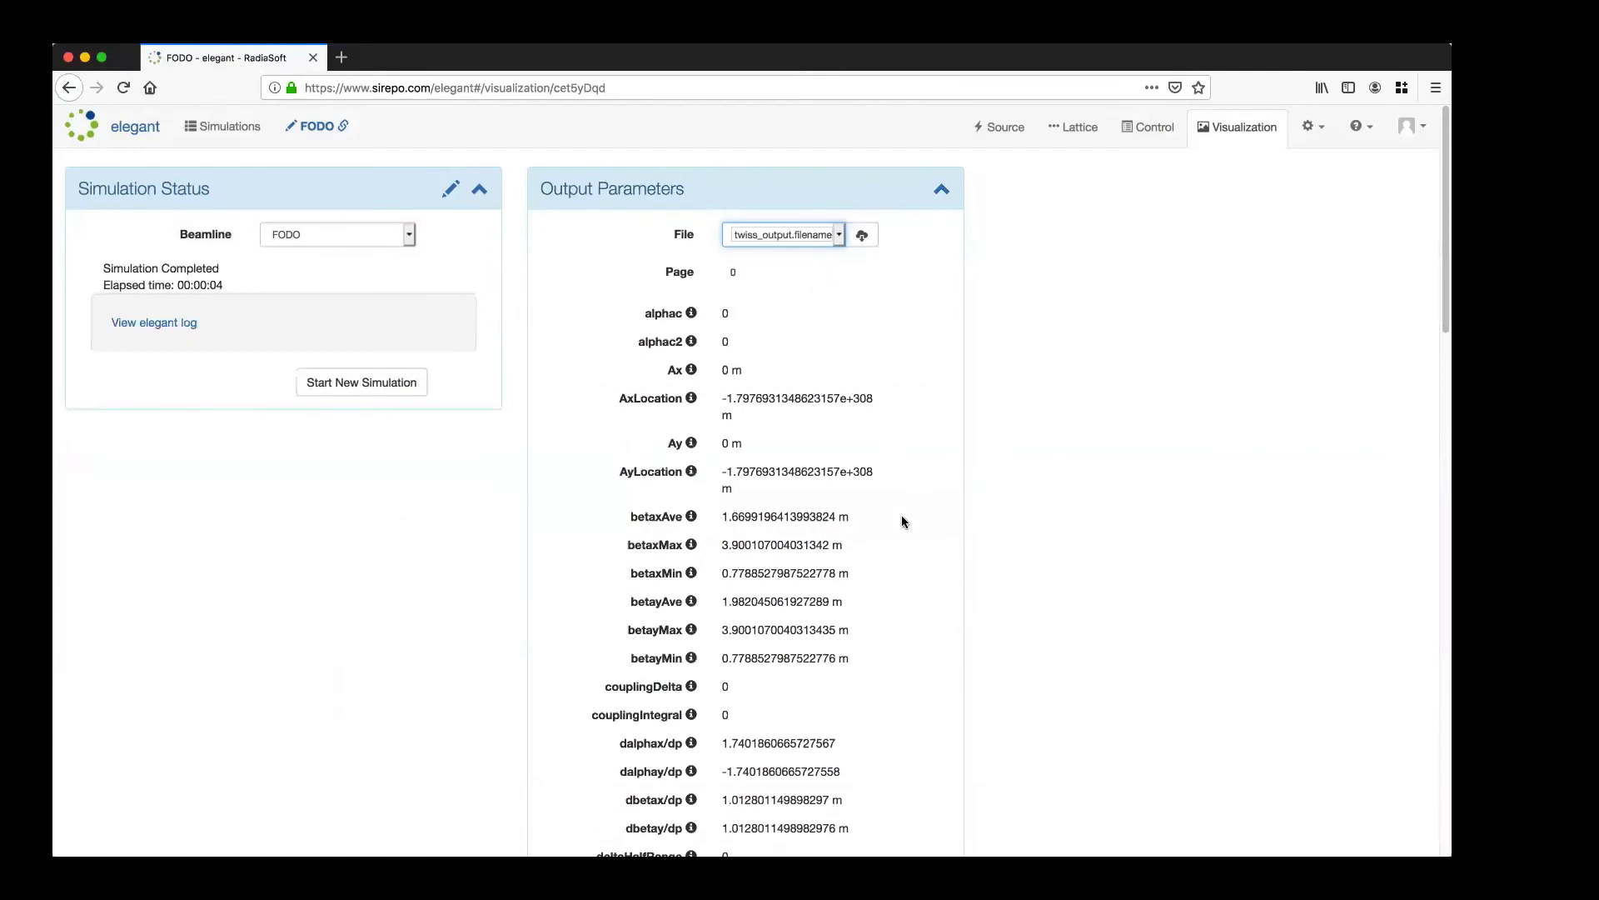
pyautogui.scroll(-2, 902, 515)
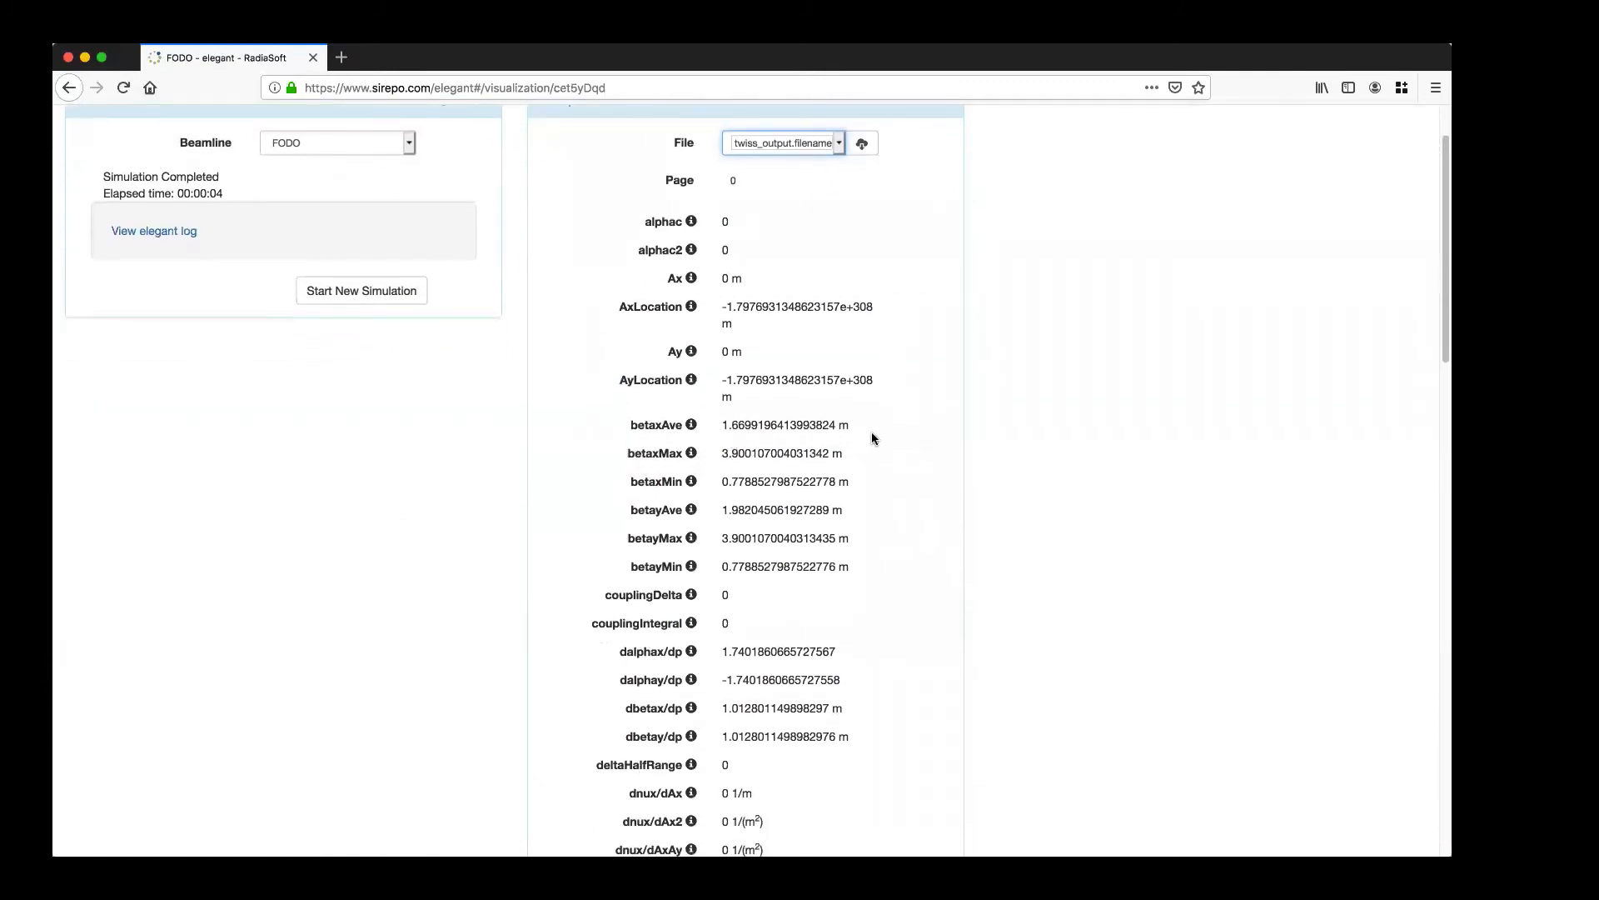
pyautogui.scroll(2, 872, 437)
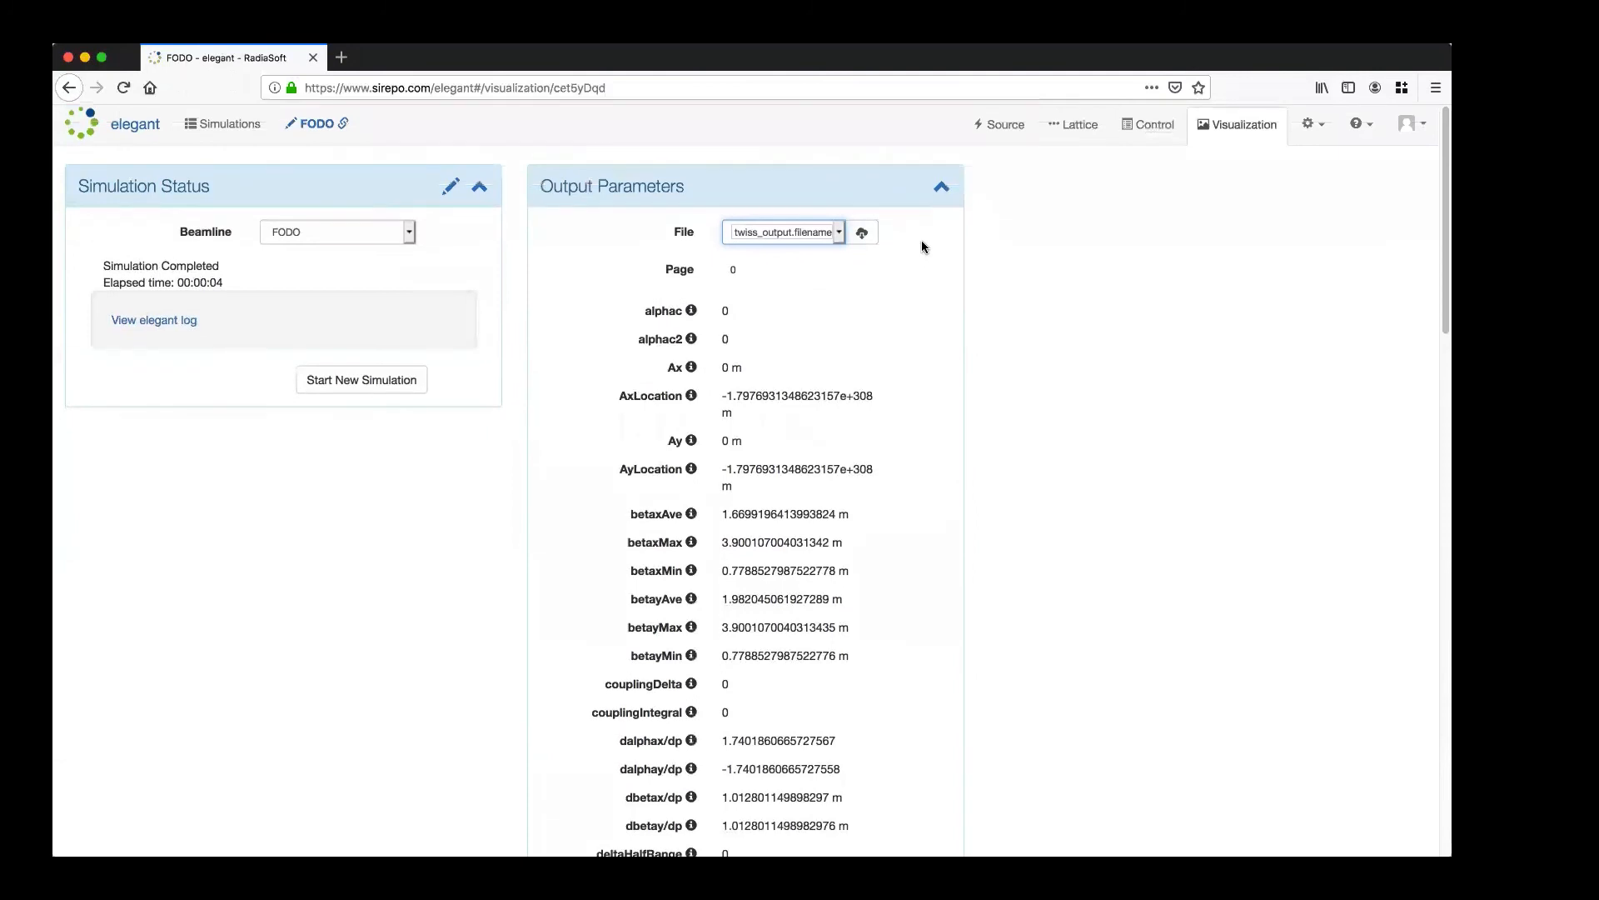
# Collapse the output parameters and the run_setup.centroid report, and expand the twiss_output report.
pyautogui.click(941, 191)
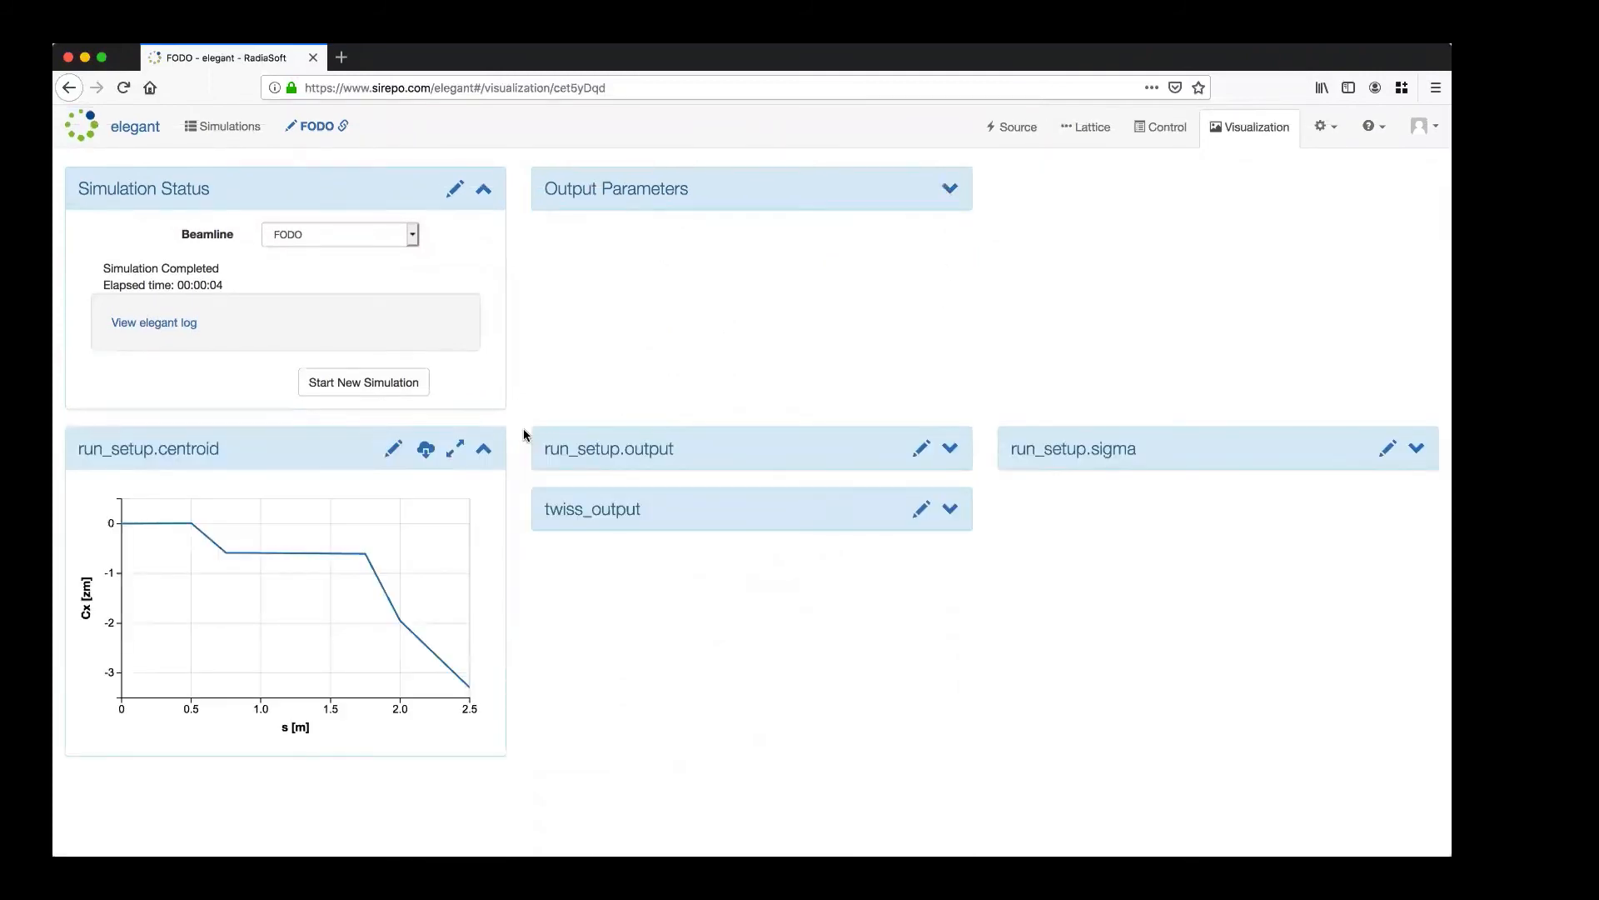
pyautogui.click(487, 450)
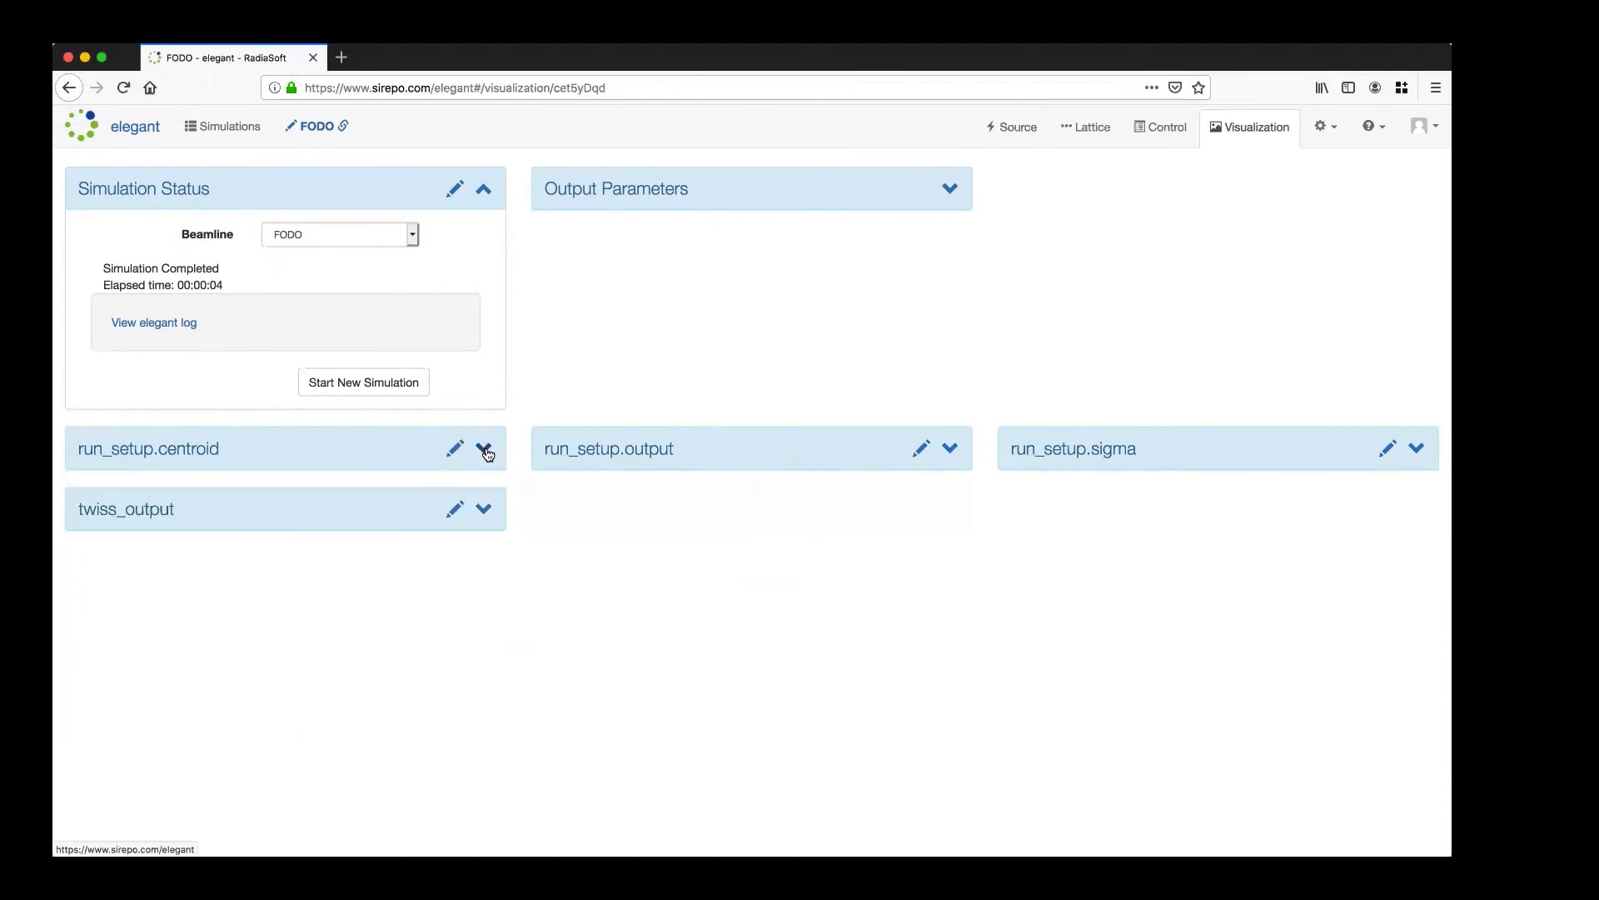
pyautogui.click(486, 509)
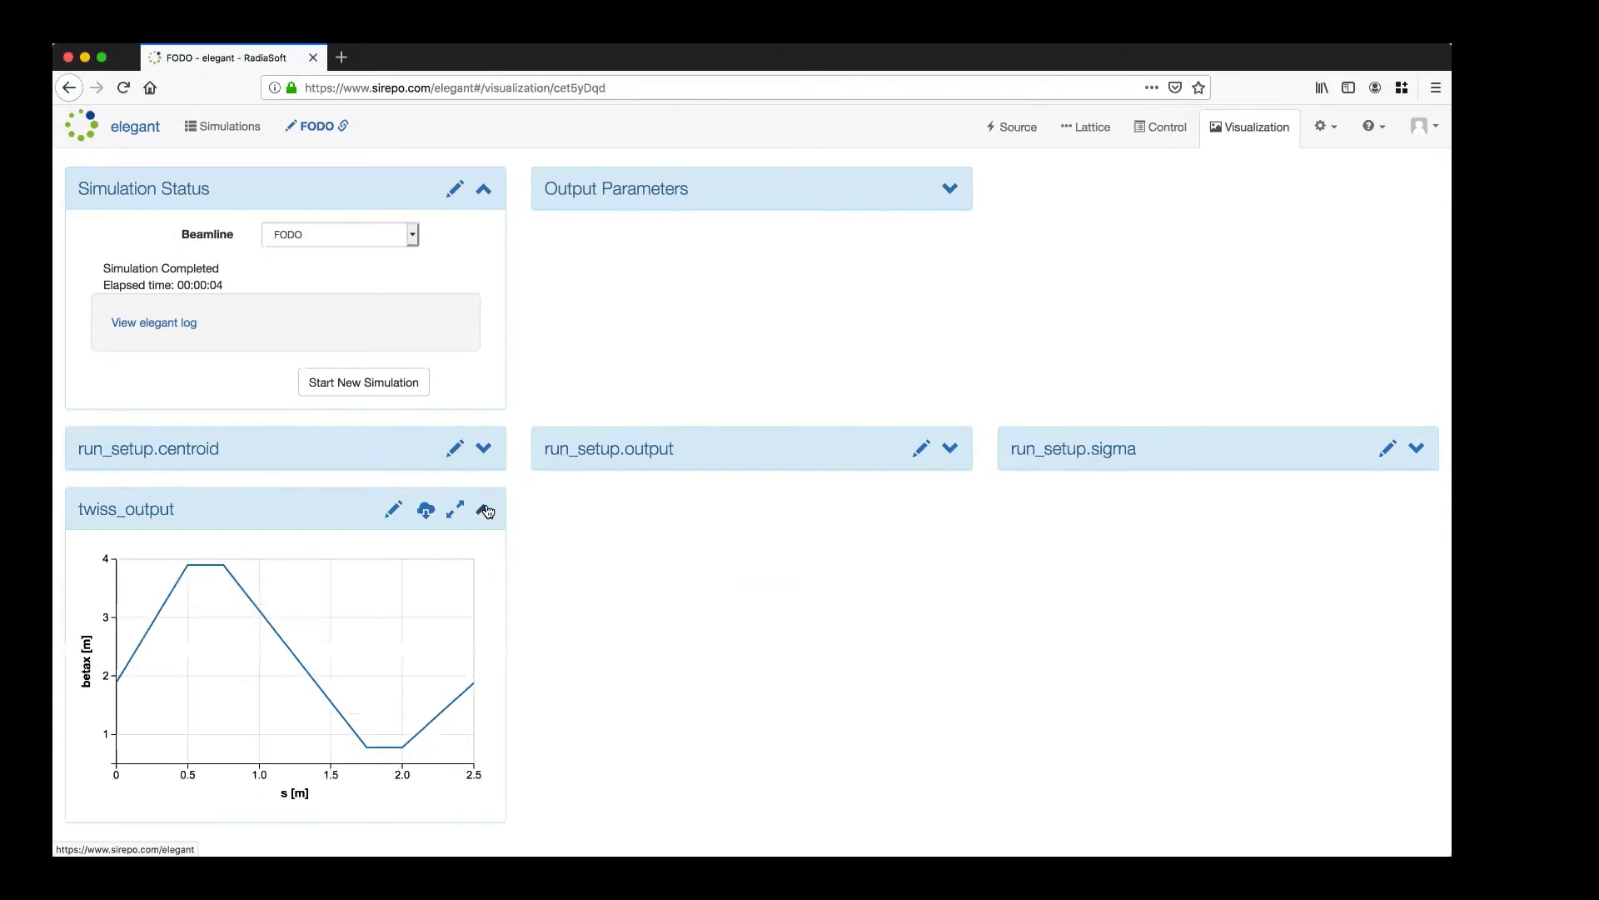
# Edit the twiss_output report to plot alphax as a second vertical value alongside betax, with s as the horizontal value.
pyautogui.click(394, 511)
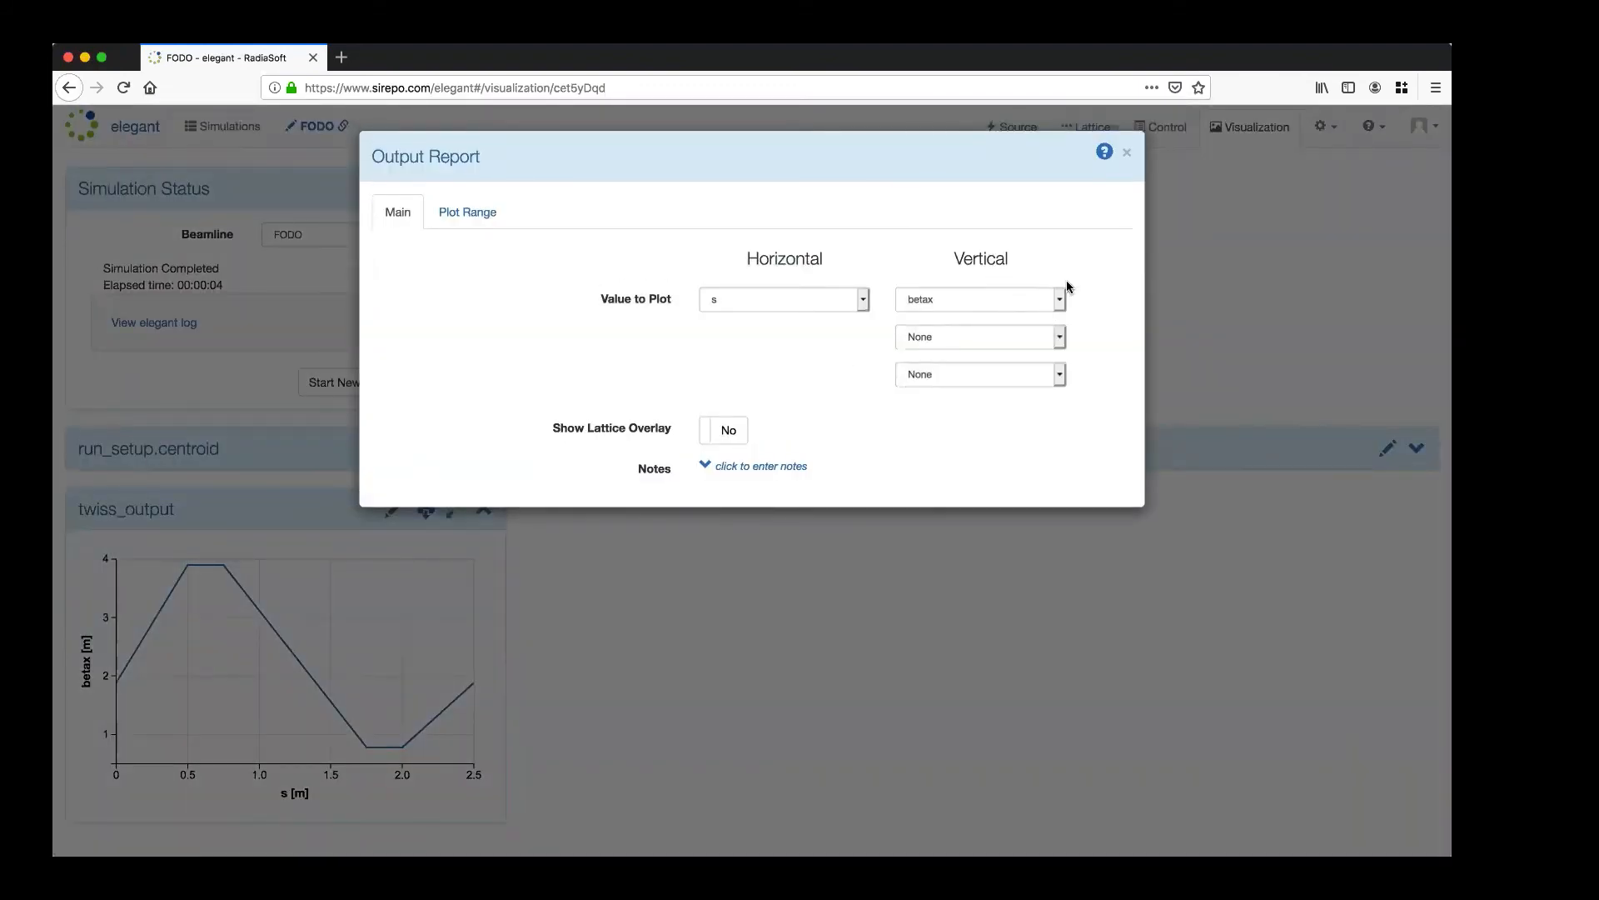
pyautogui.click(1058, 336)
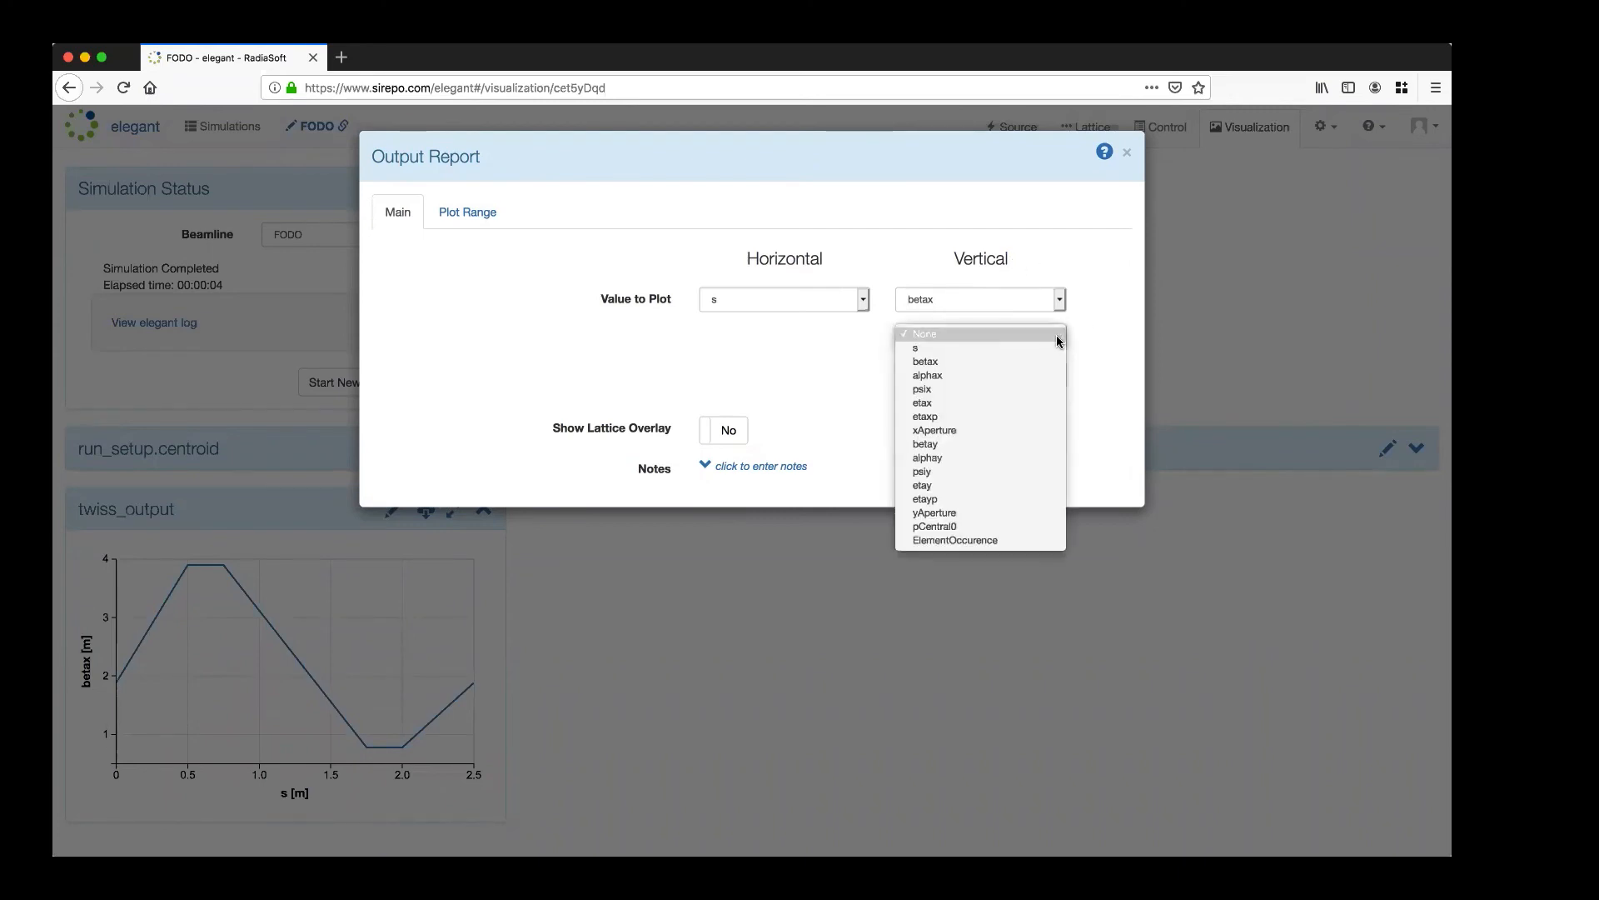
pyautogui.click(986, 376)
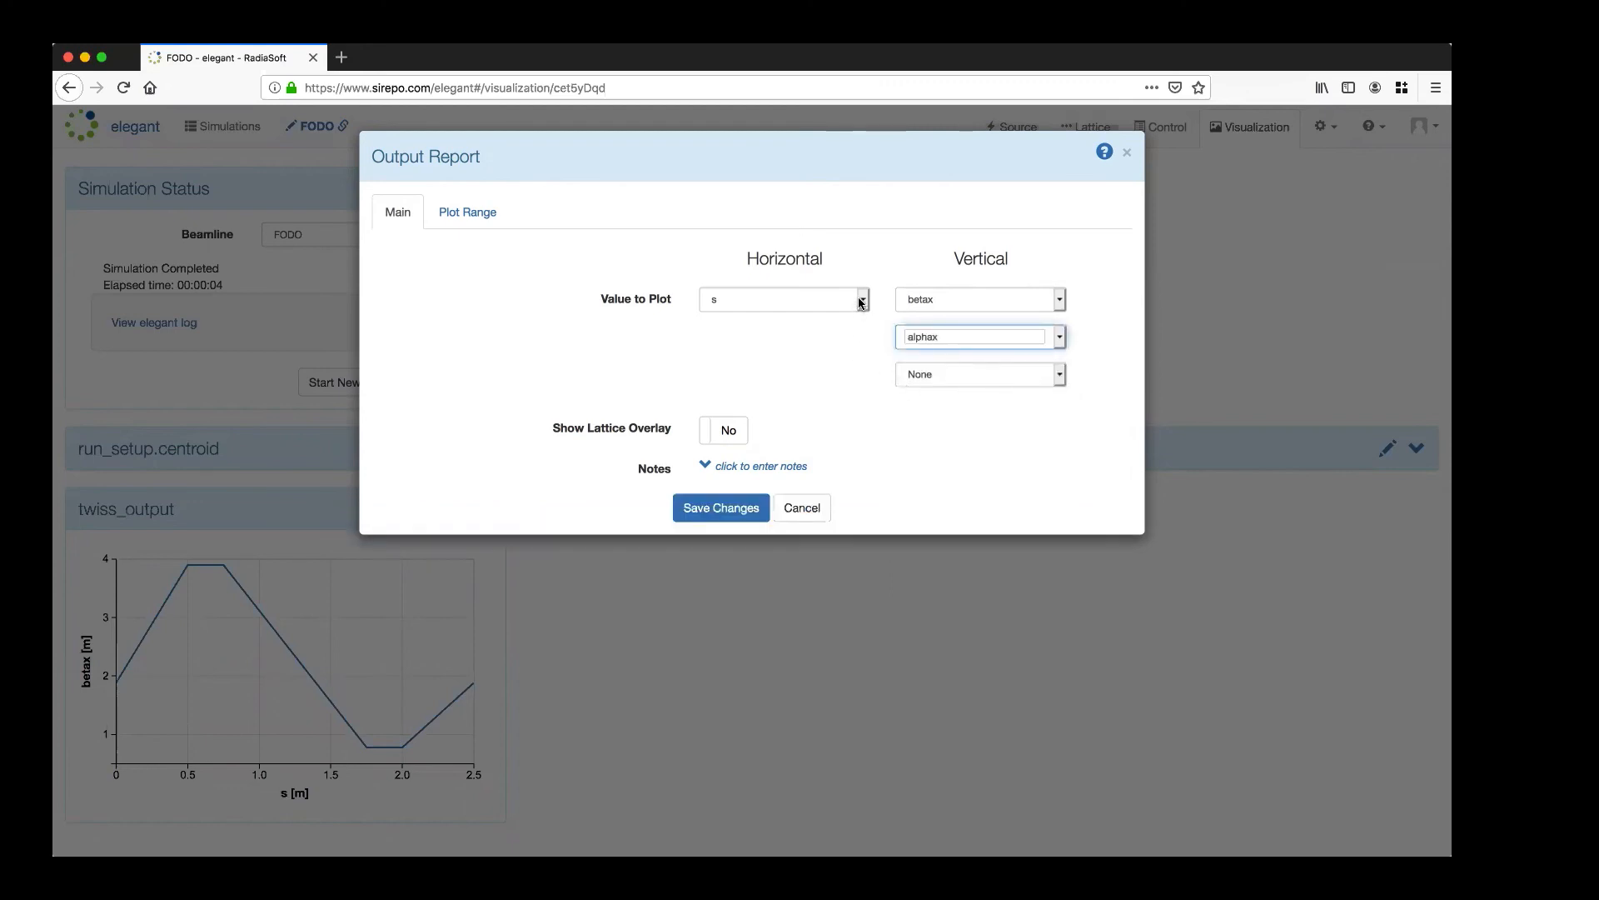
pyautogui.click(733, 300)
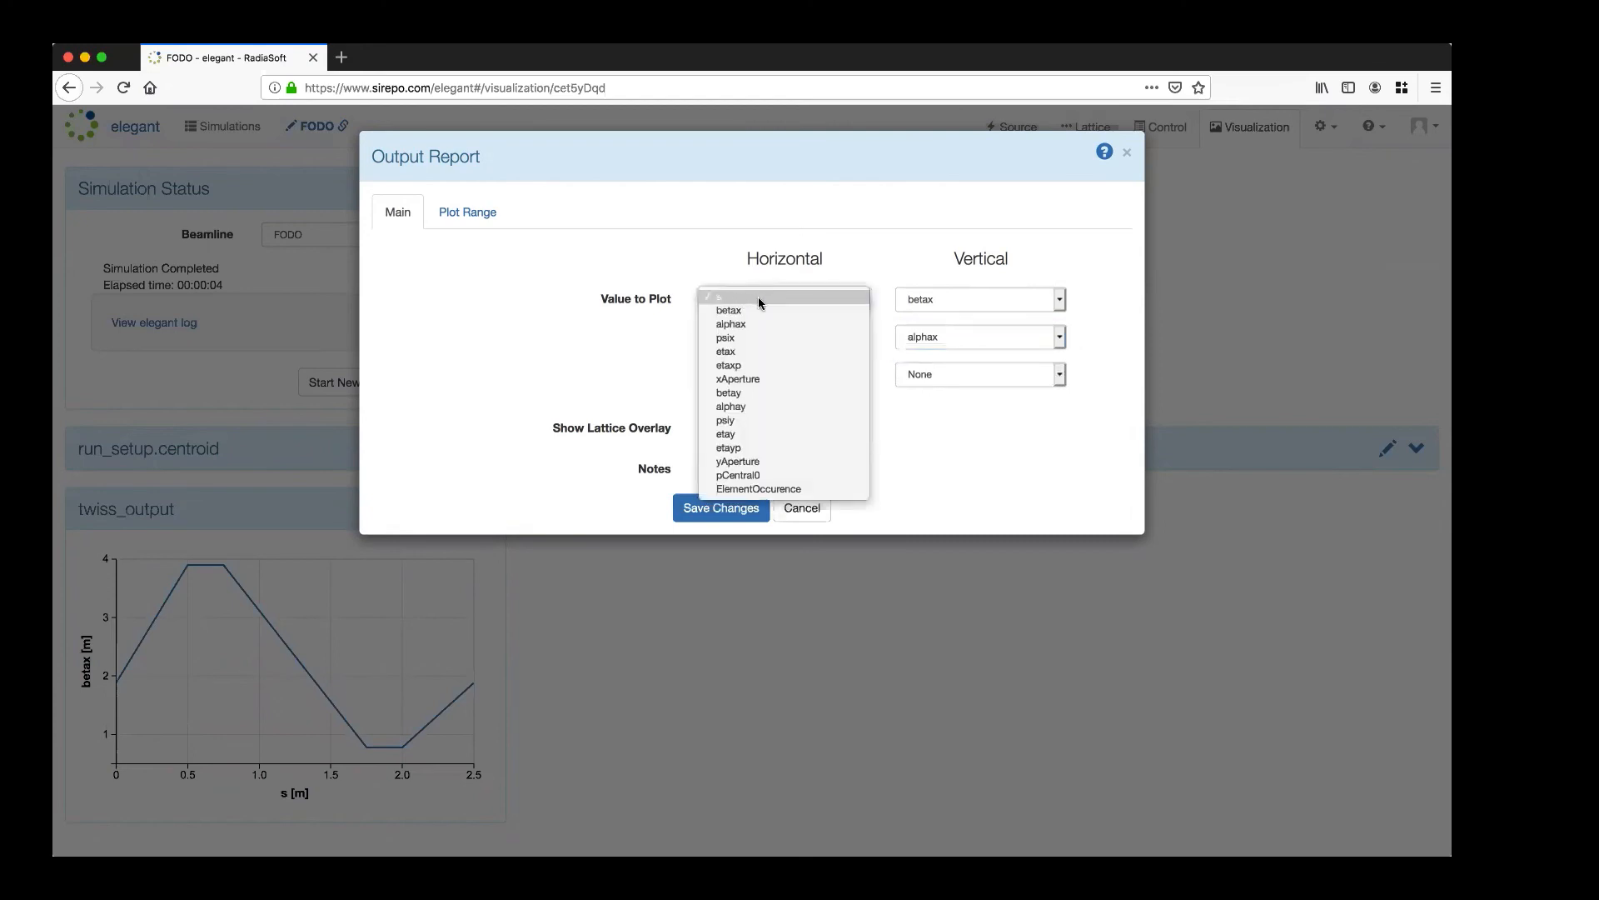
pyautogui.click(718, 299)
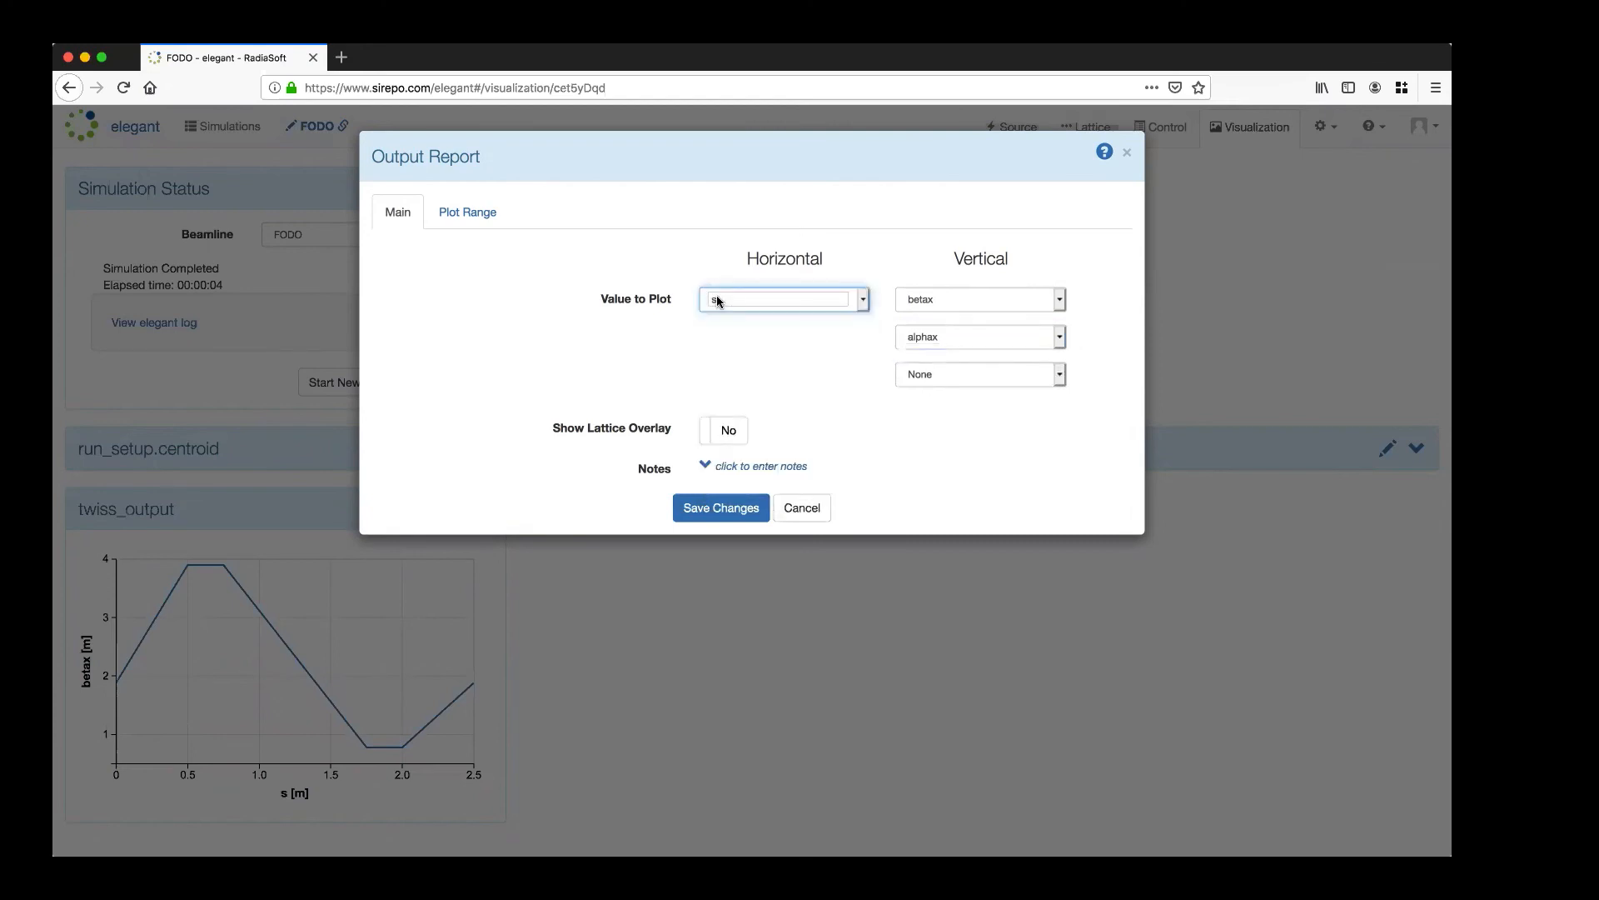
pyautogui.click(617, 270)
# Set the twiss_output plot range to Fixed, turn on the lattice overlay, and save the report changes.
pyautogui.click(451, 214)
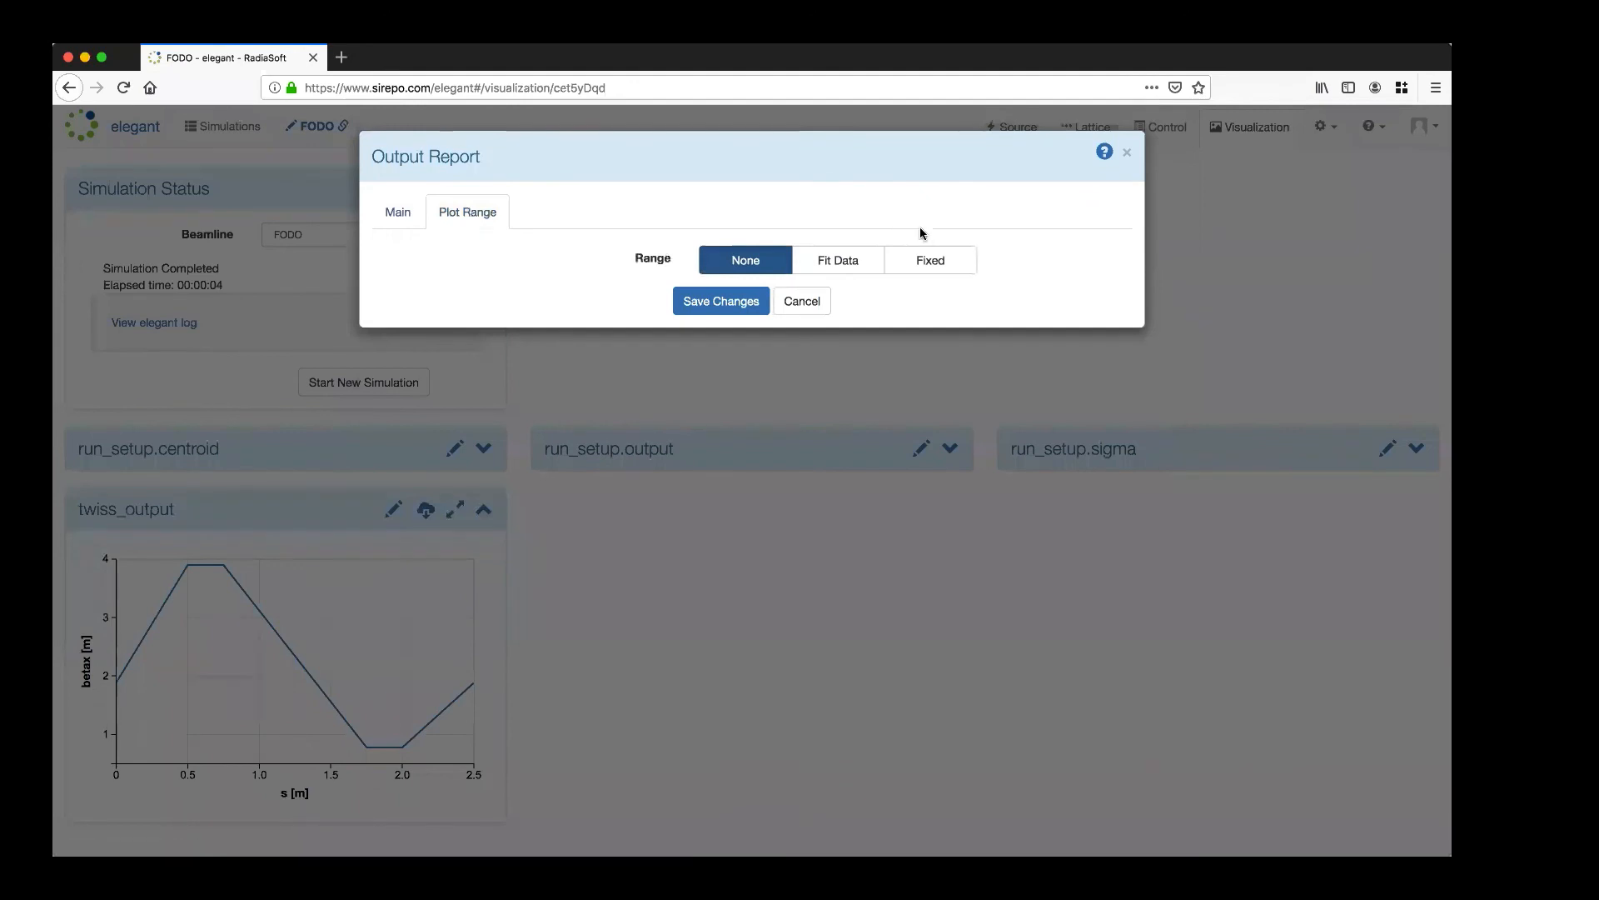
pyautogui.click(930, 261)
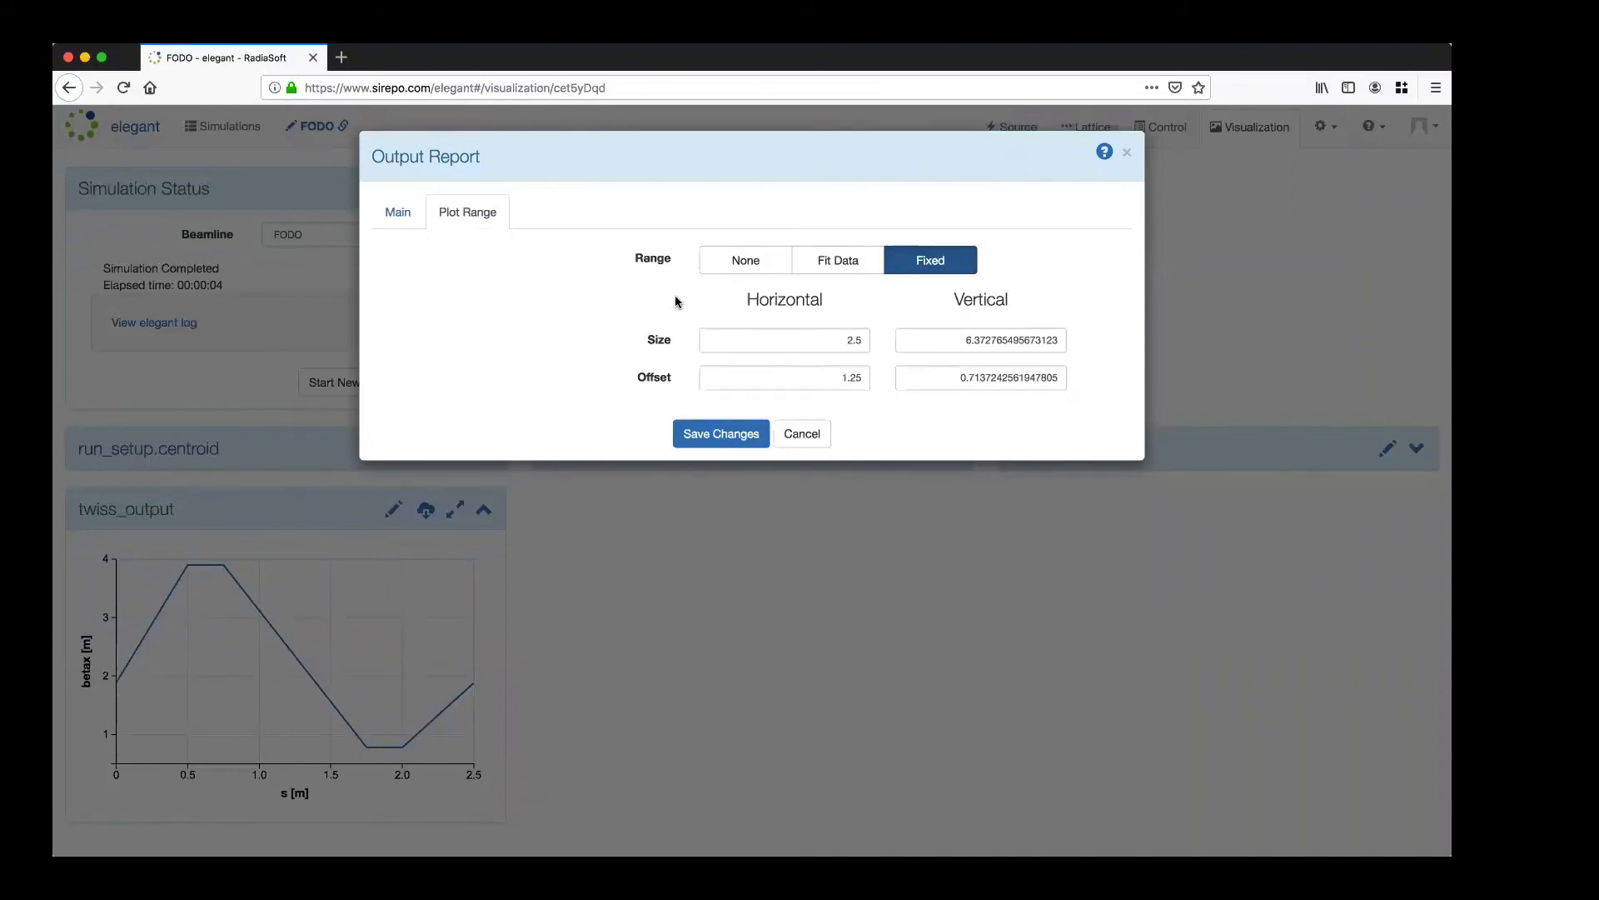
pyautogui.click(394, 212)
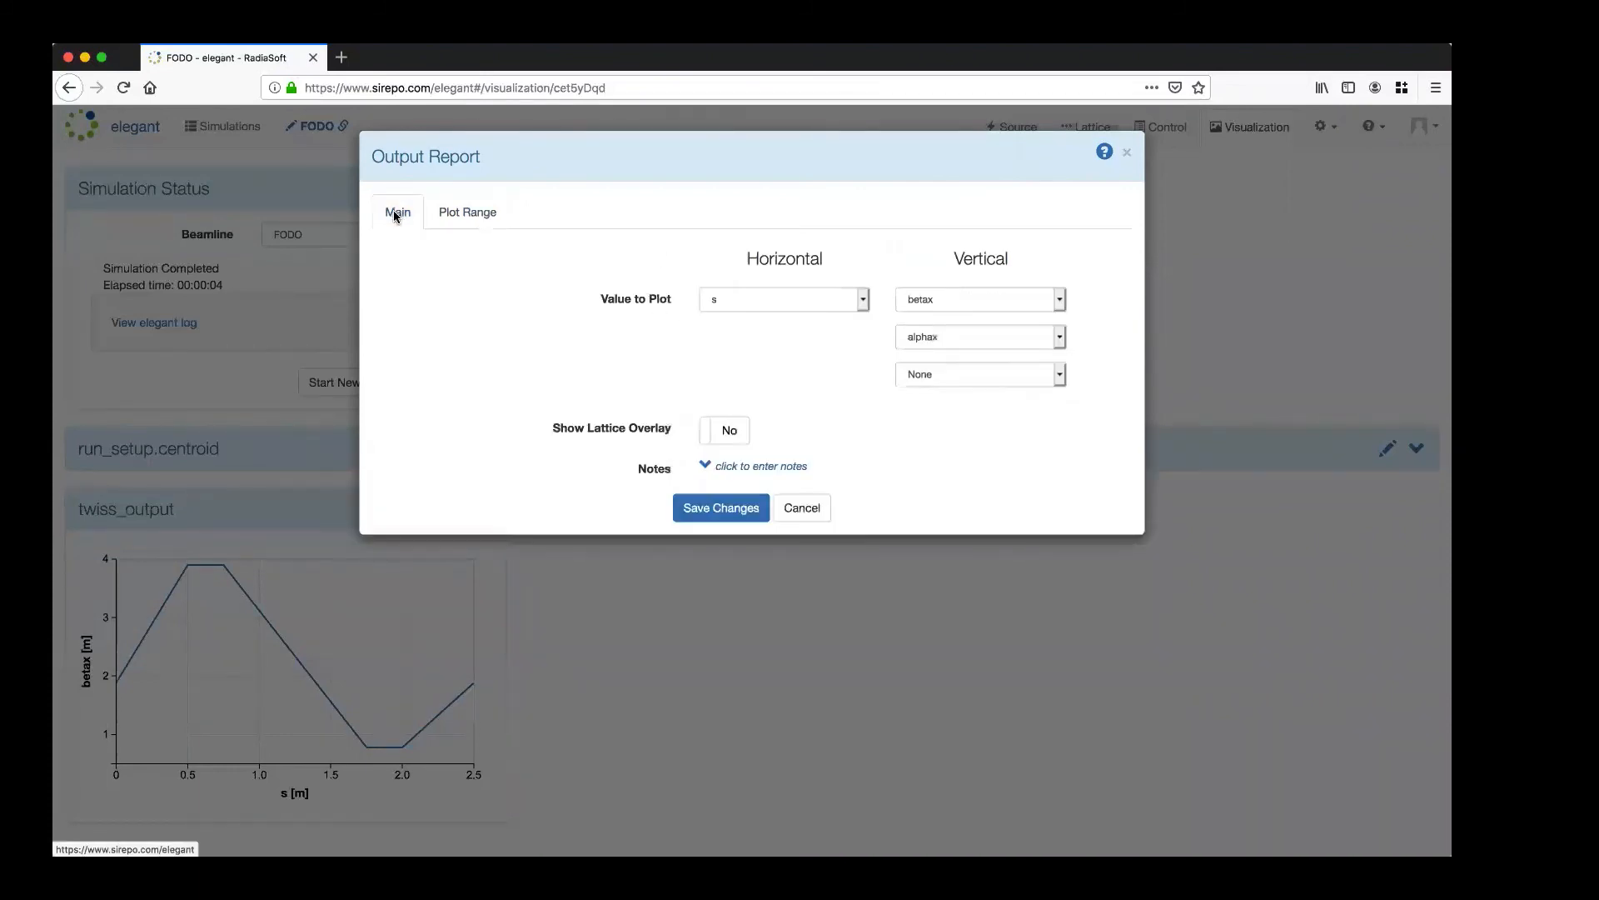
pyautogui.click(726, 433)
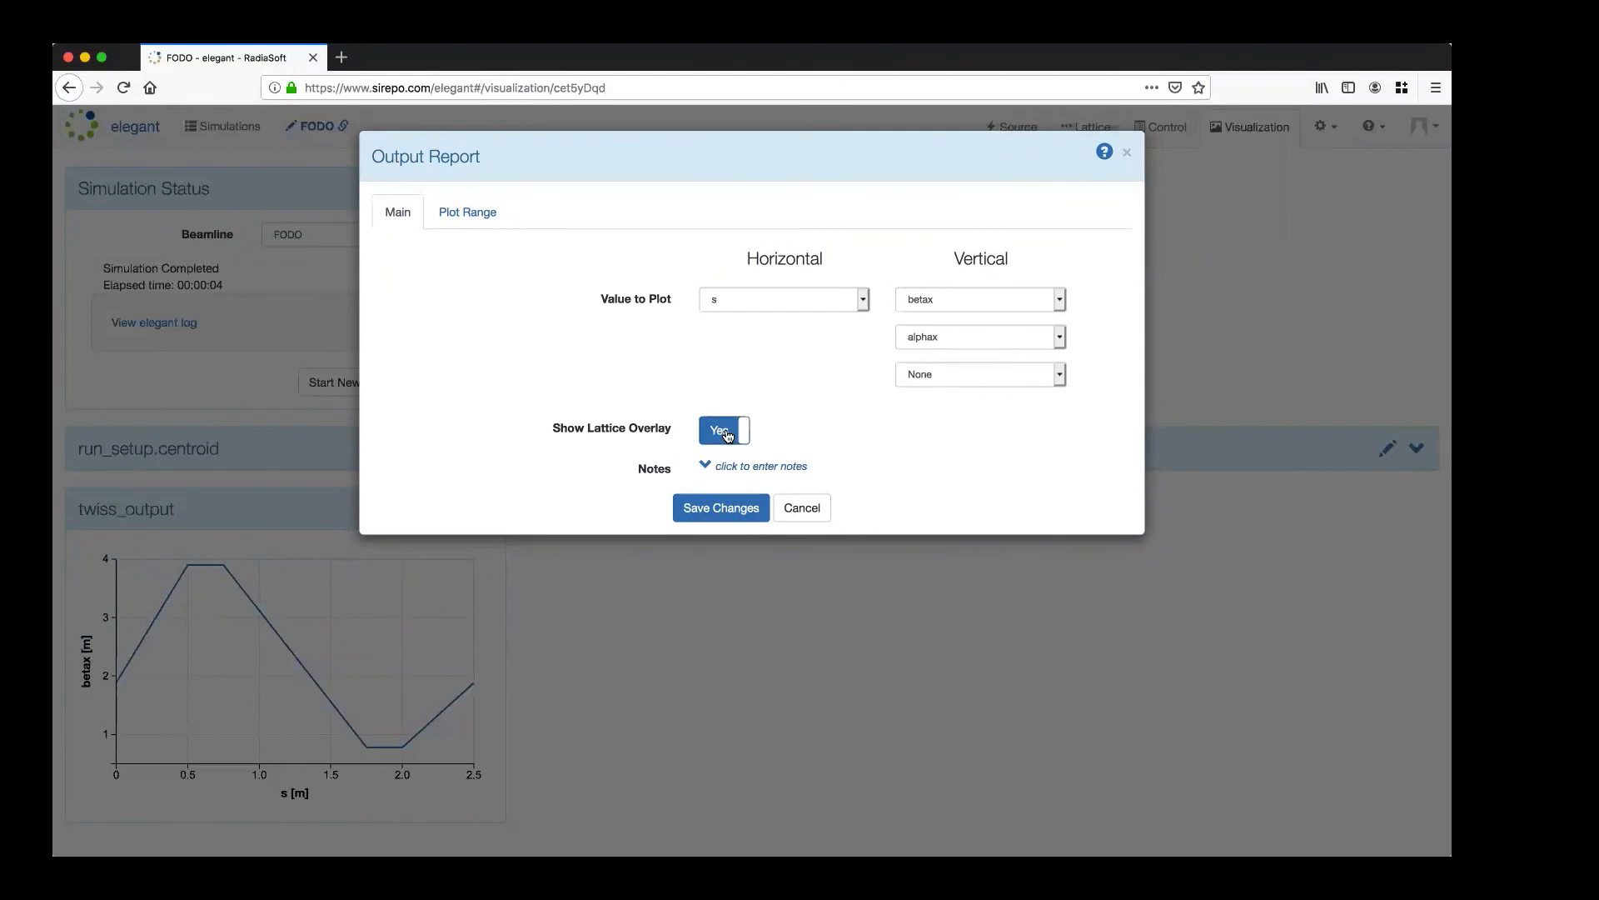
pyautogui.click(713, 510)
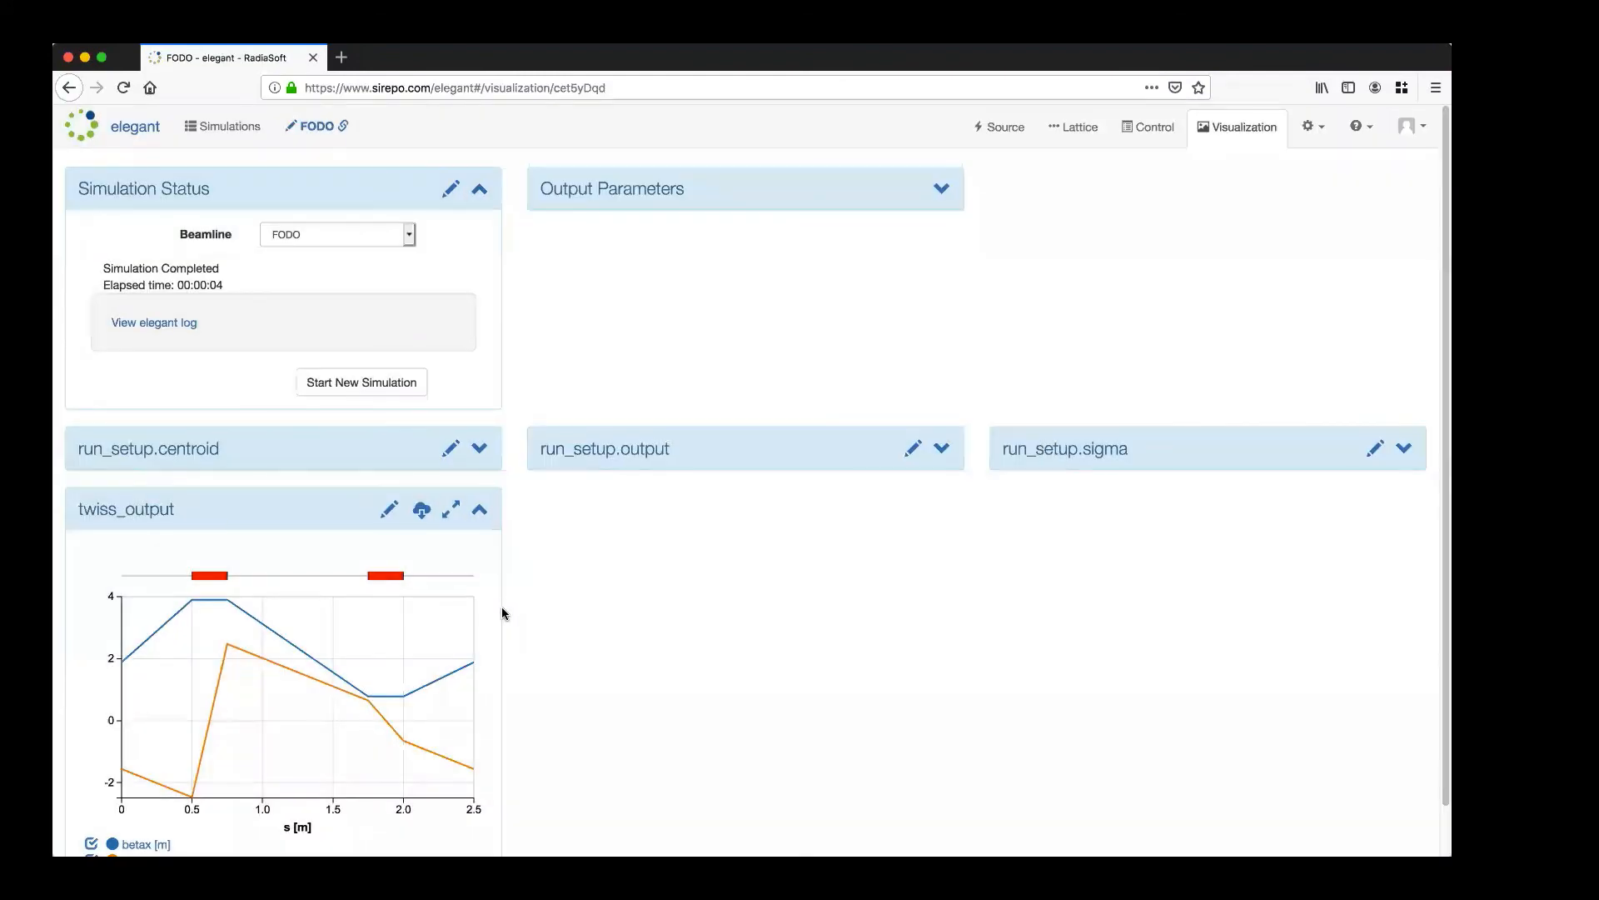
# Inspect the first quadrupole's parameters from the lattice overlay above the twiss_output plot, leaving them unchanged.
pyautogui.scroll(-1, 502, 606)
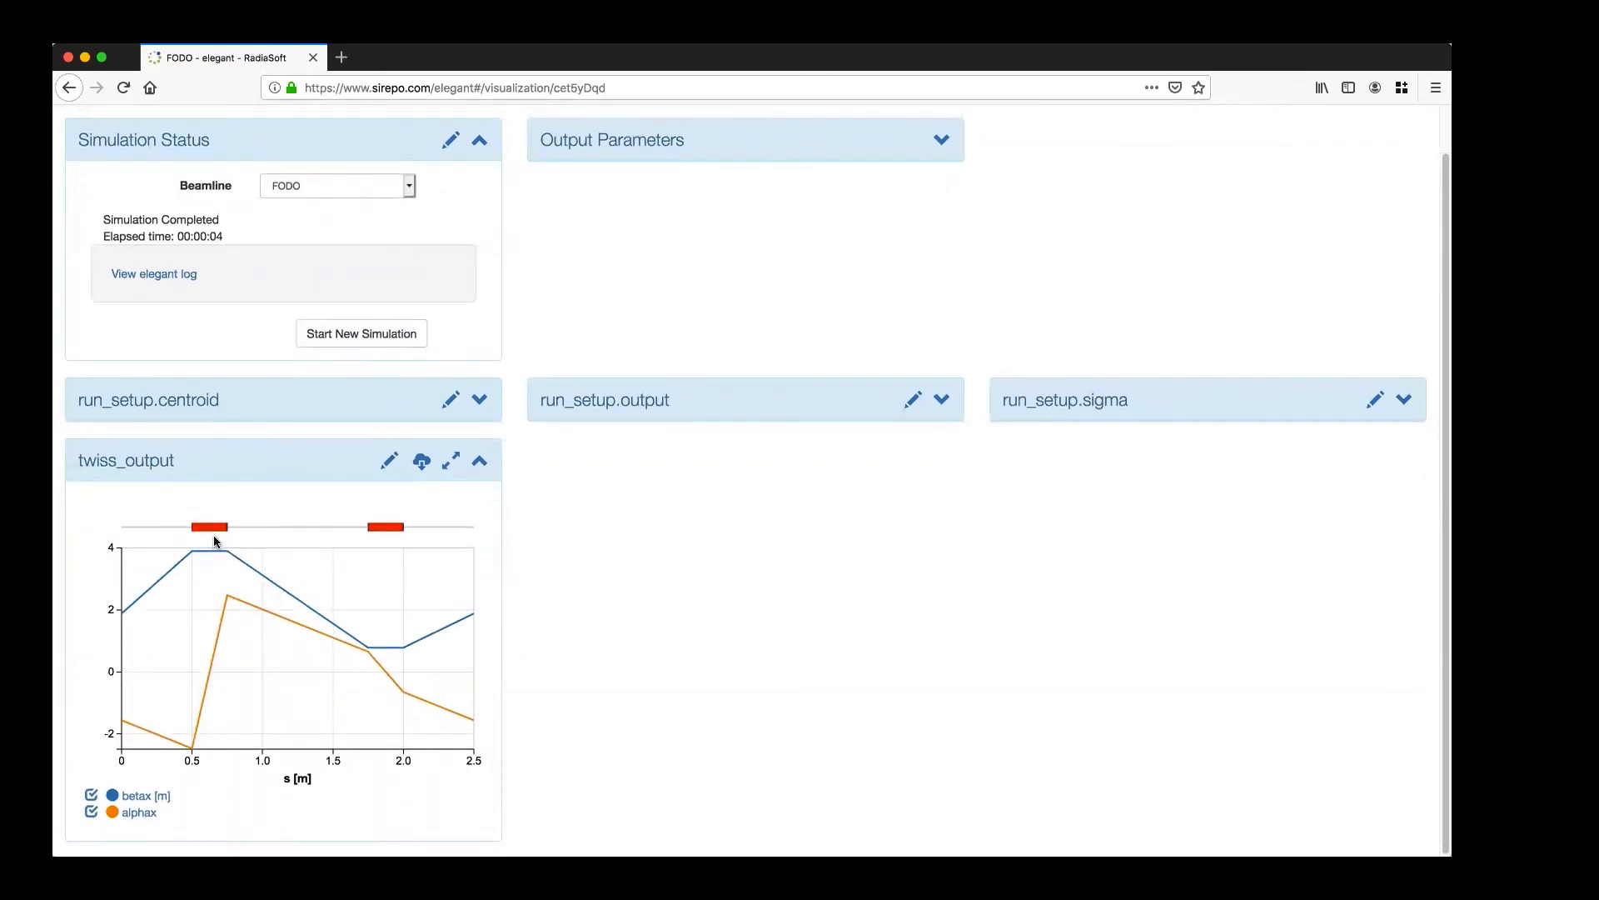
pyautogui.moveTo(210, 533)
pyautogui.click(210, 527)
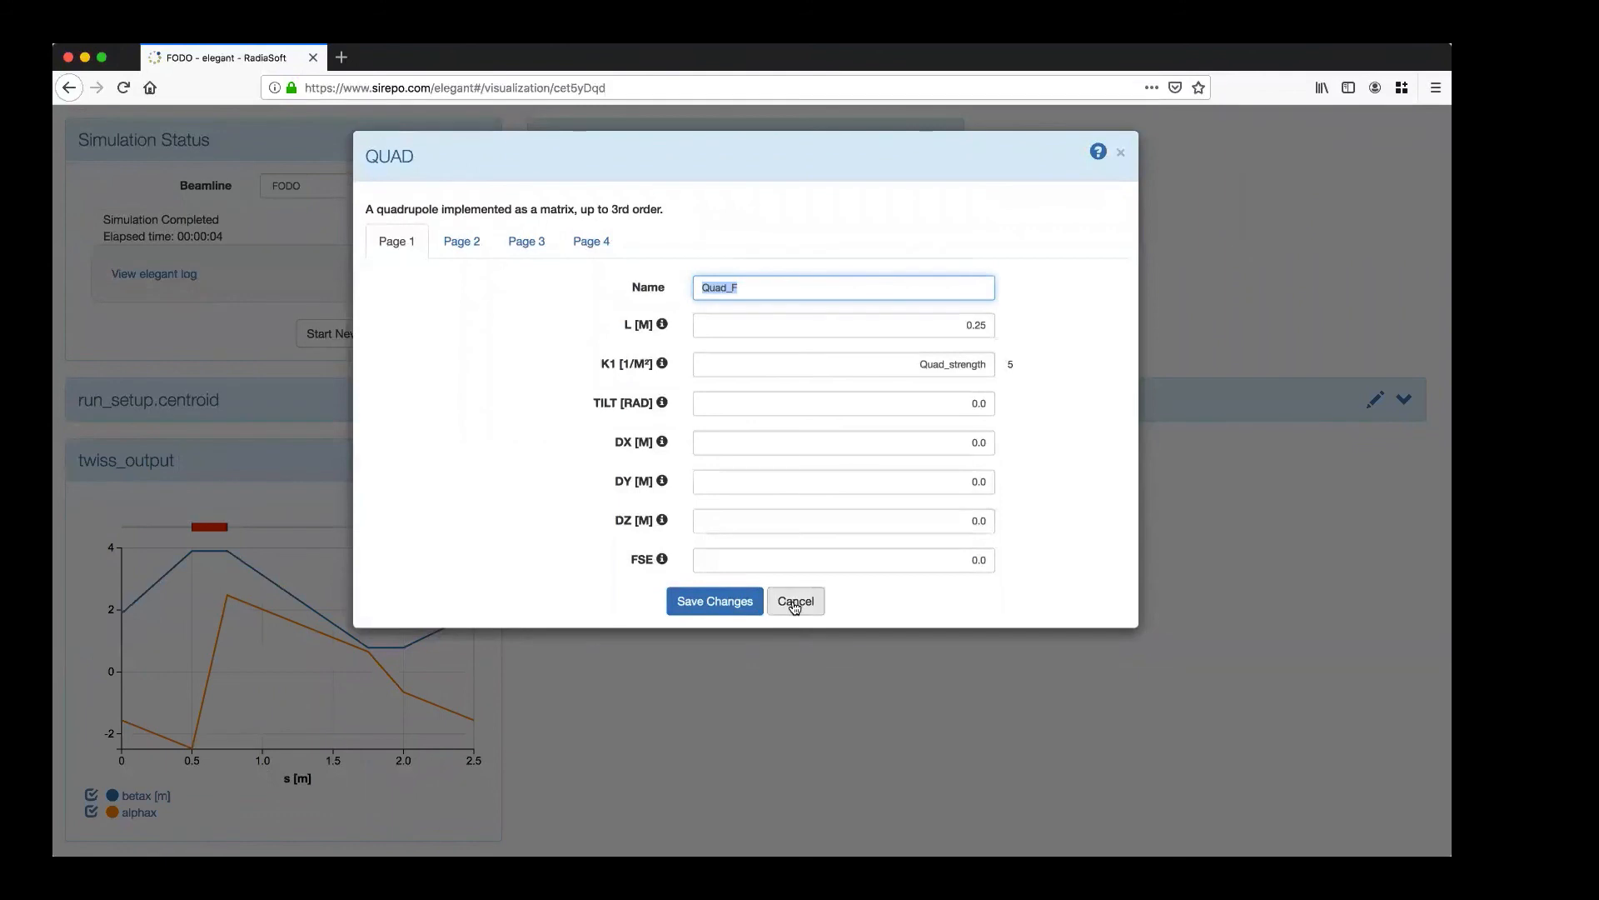
pyautogui.click(794, 606)
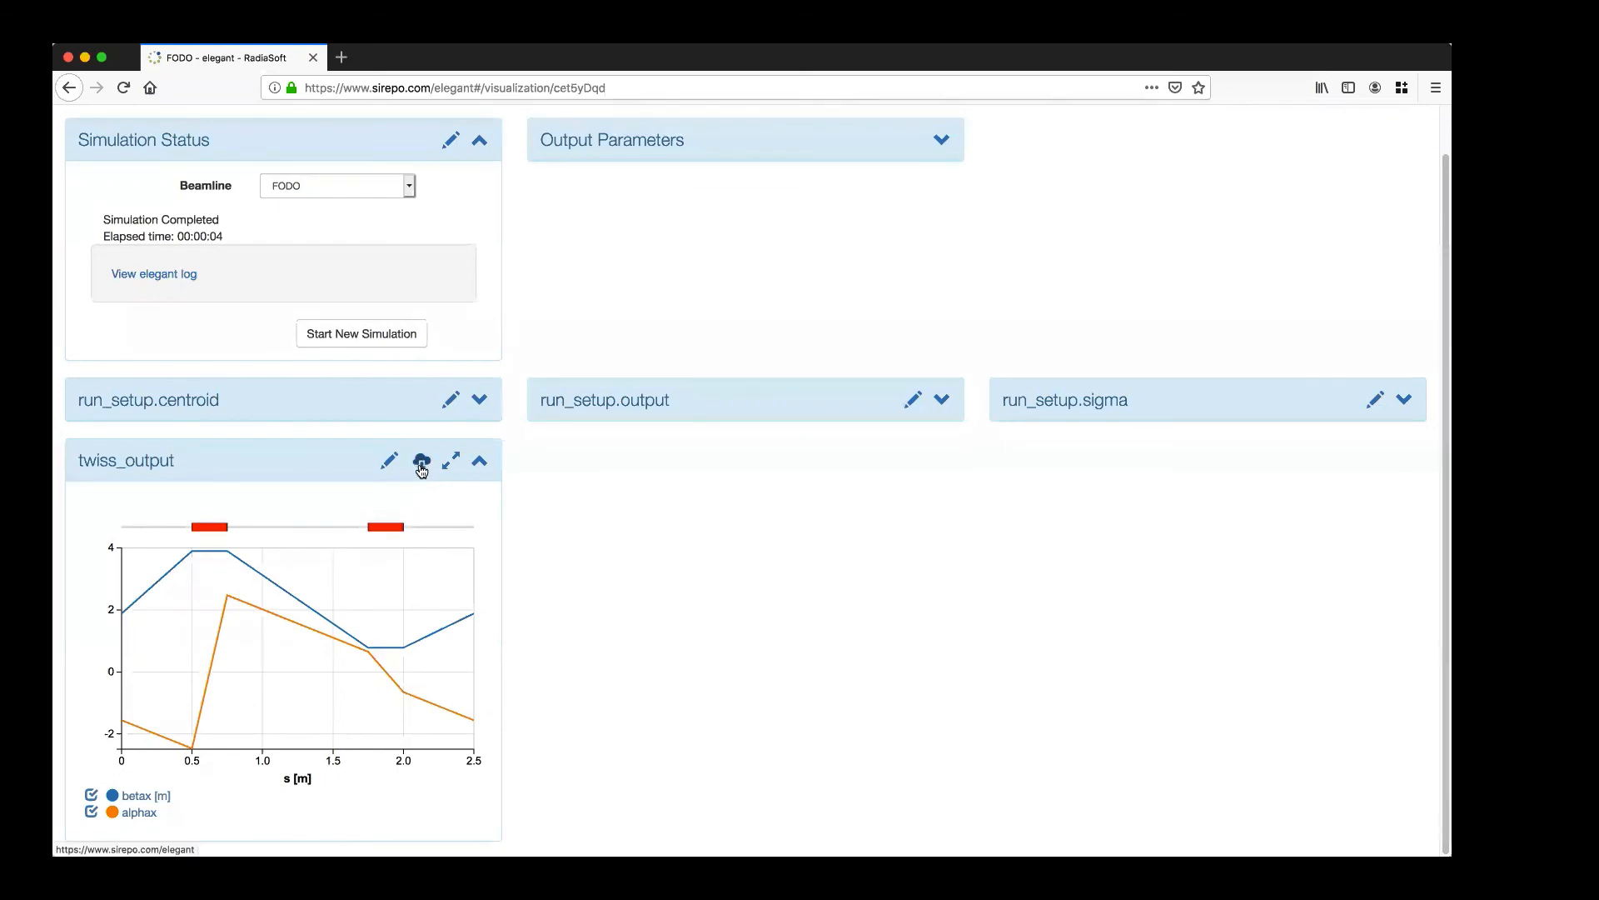
# Review the download formats for the twiss_output report and the export options for the whole simulation without choosing any.
pyautogui.click(422, 464)
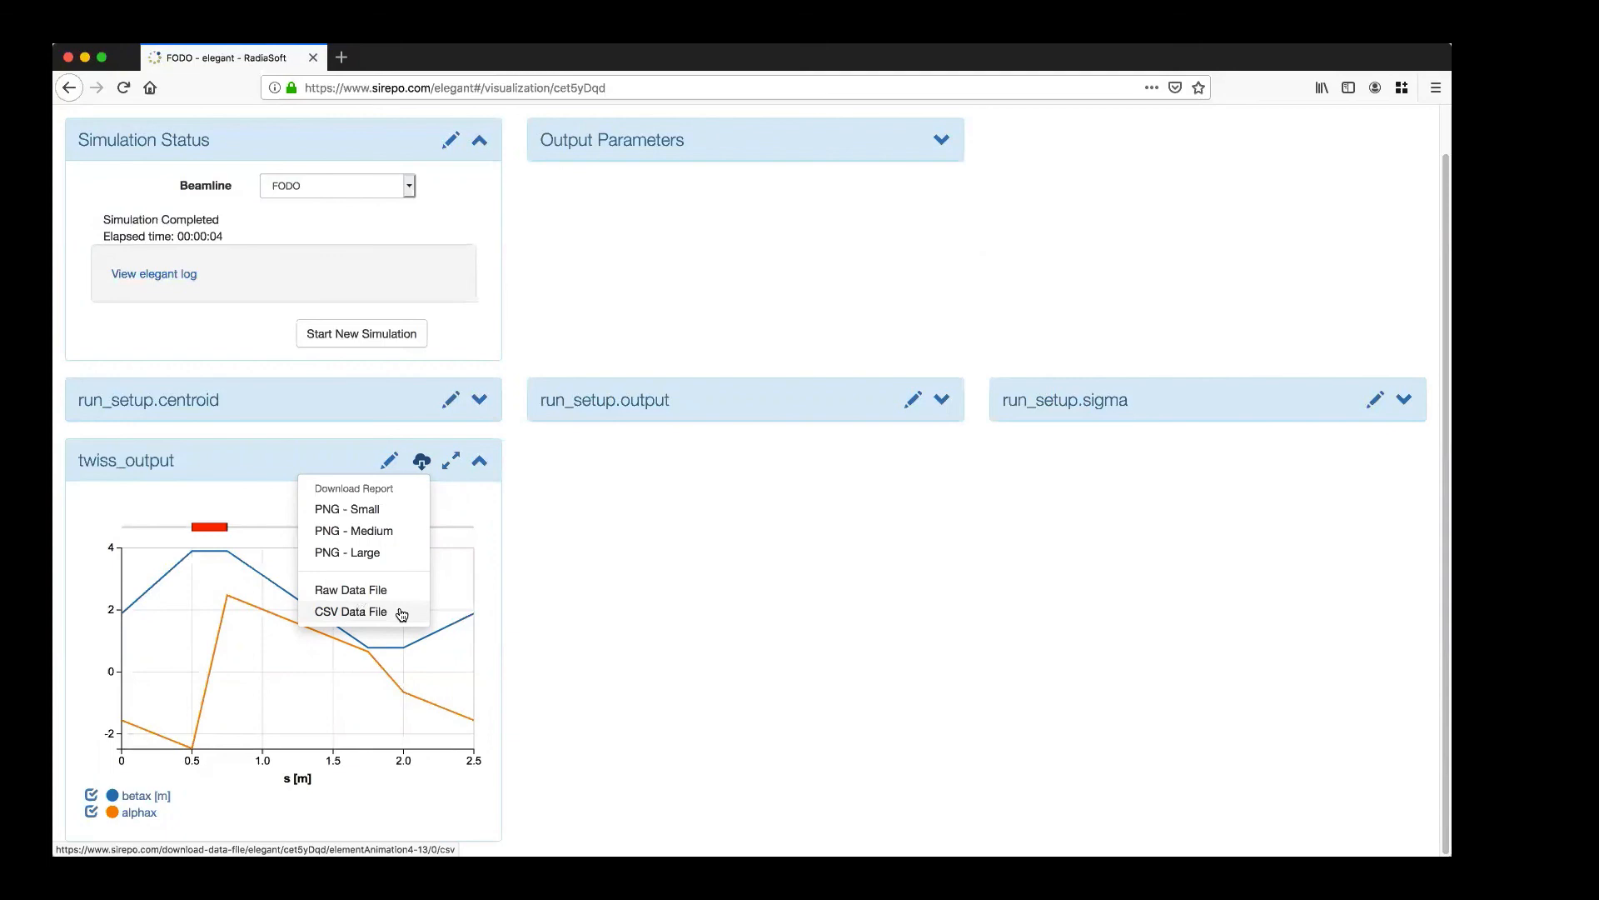
pyautogui.click(513, 511)
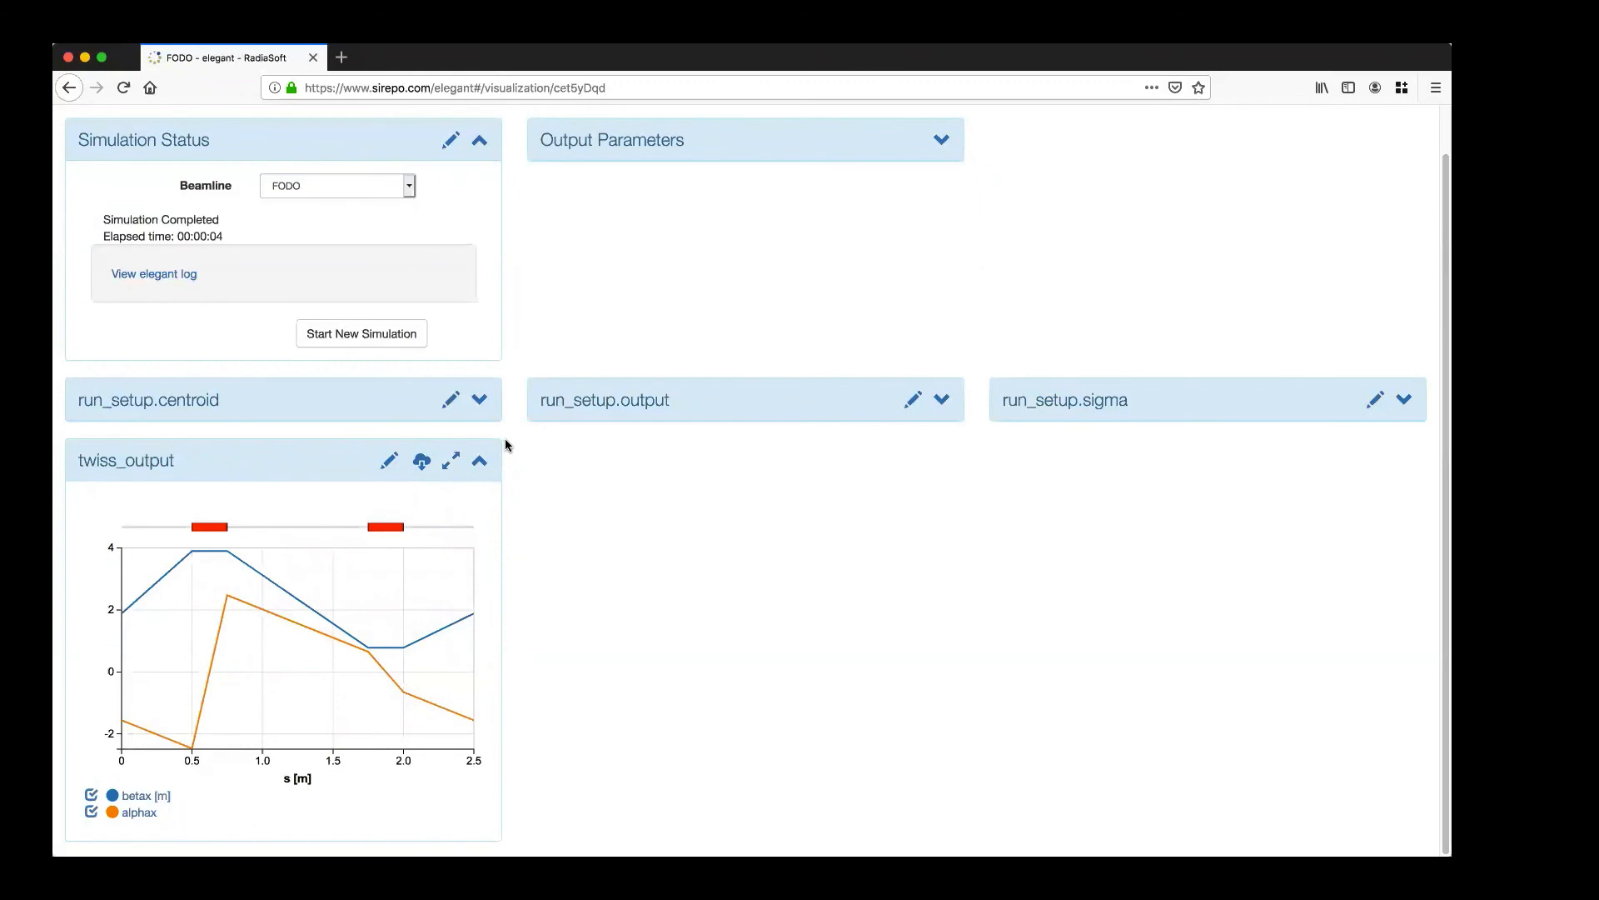
pyautogui.scroll(1, 509, 424)
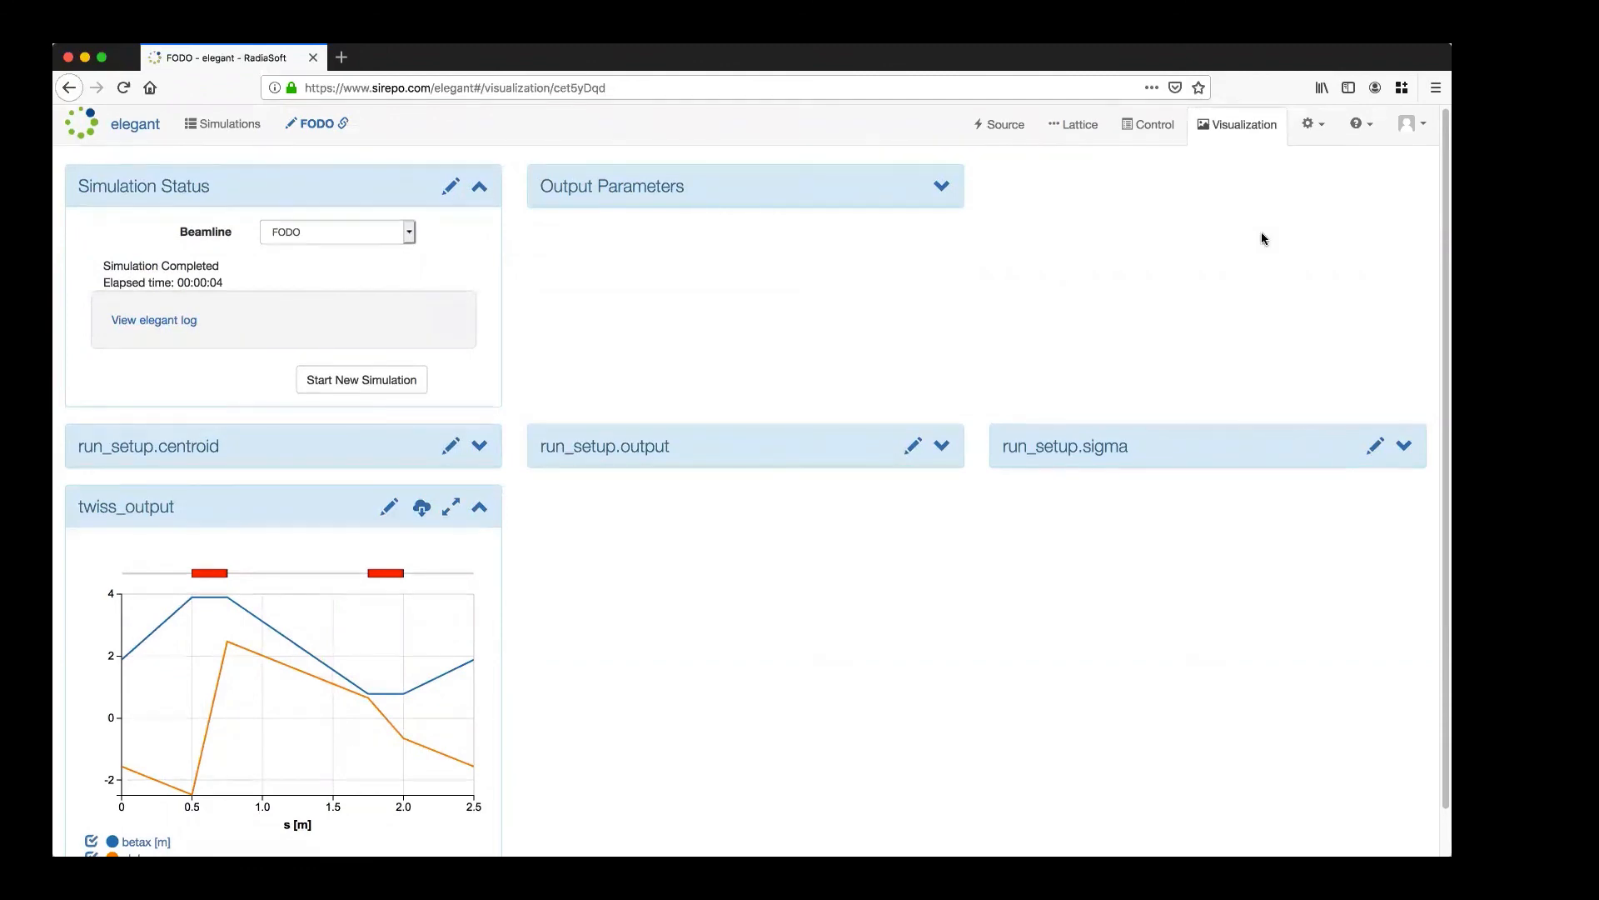
pyautogui.click(1320, 130)
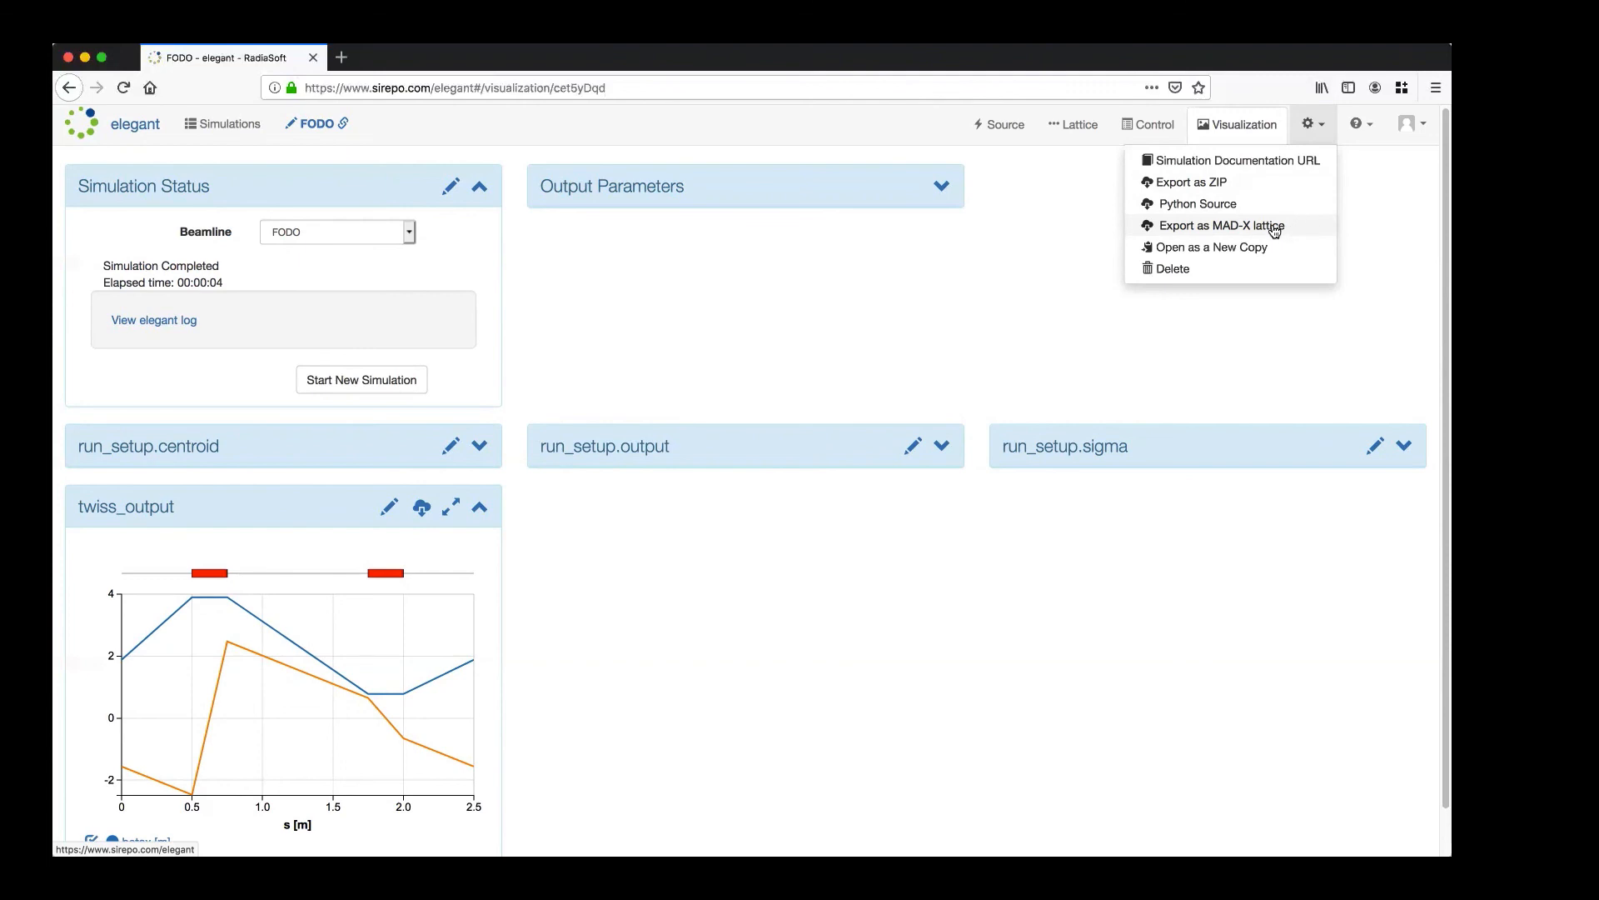
pyautogui.click(1061, 185)
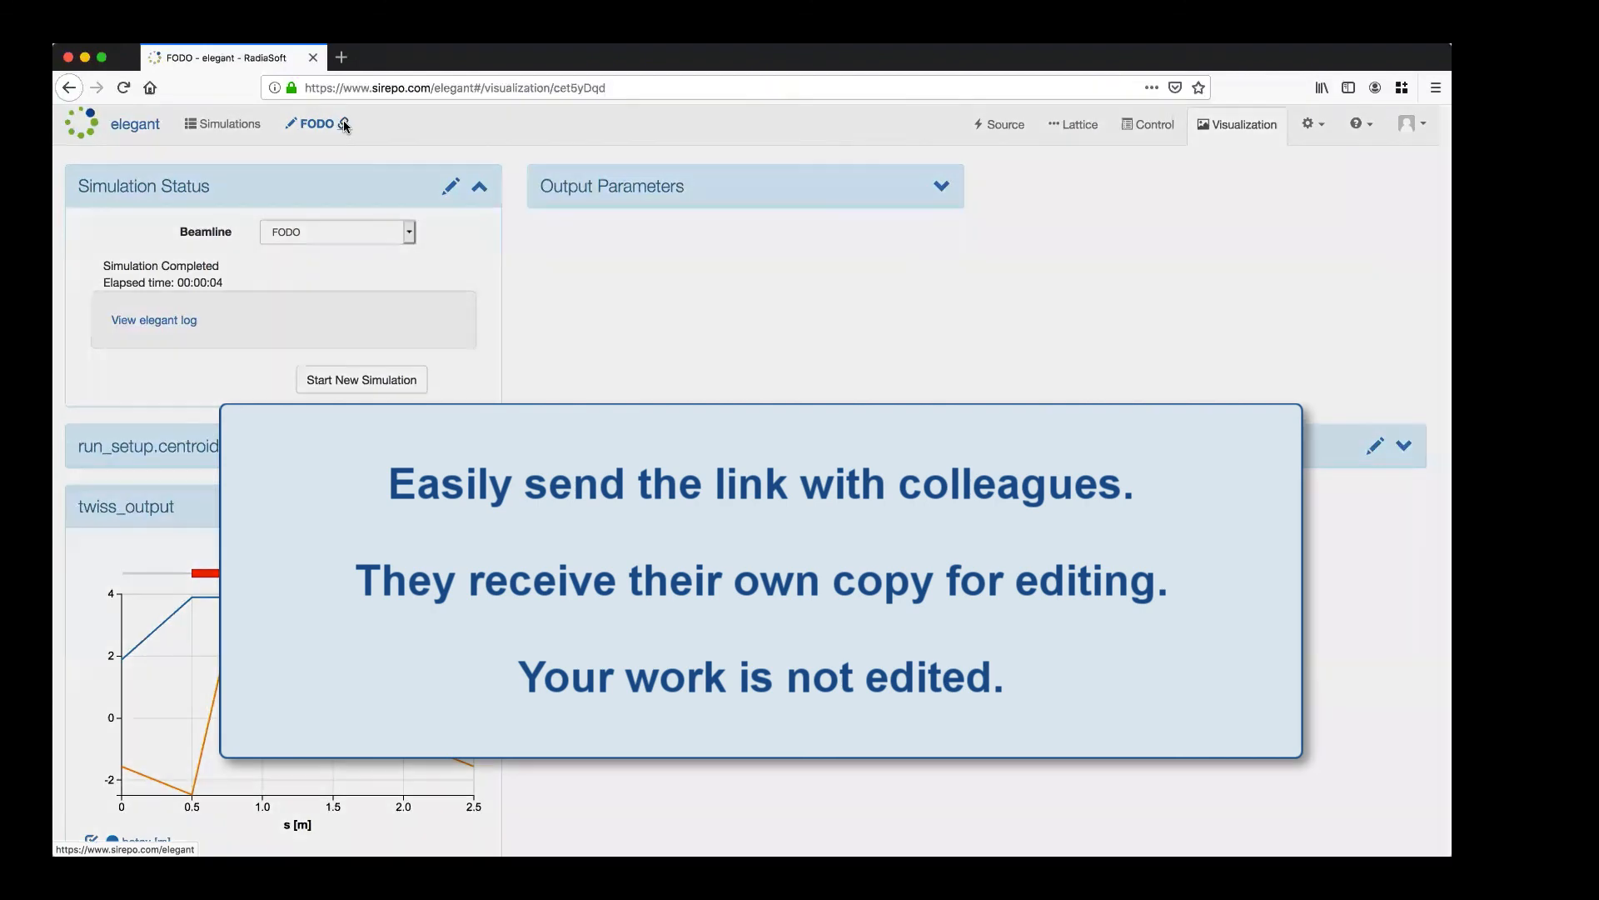
# Copy the share link for the FODO simulation and finish sharing.
pyautogui.click(344, 124)
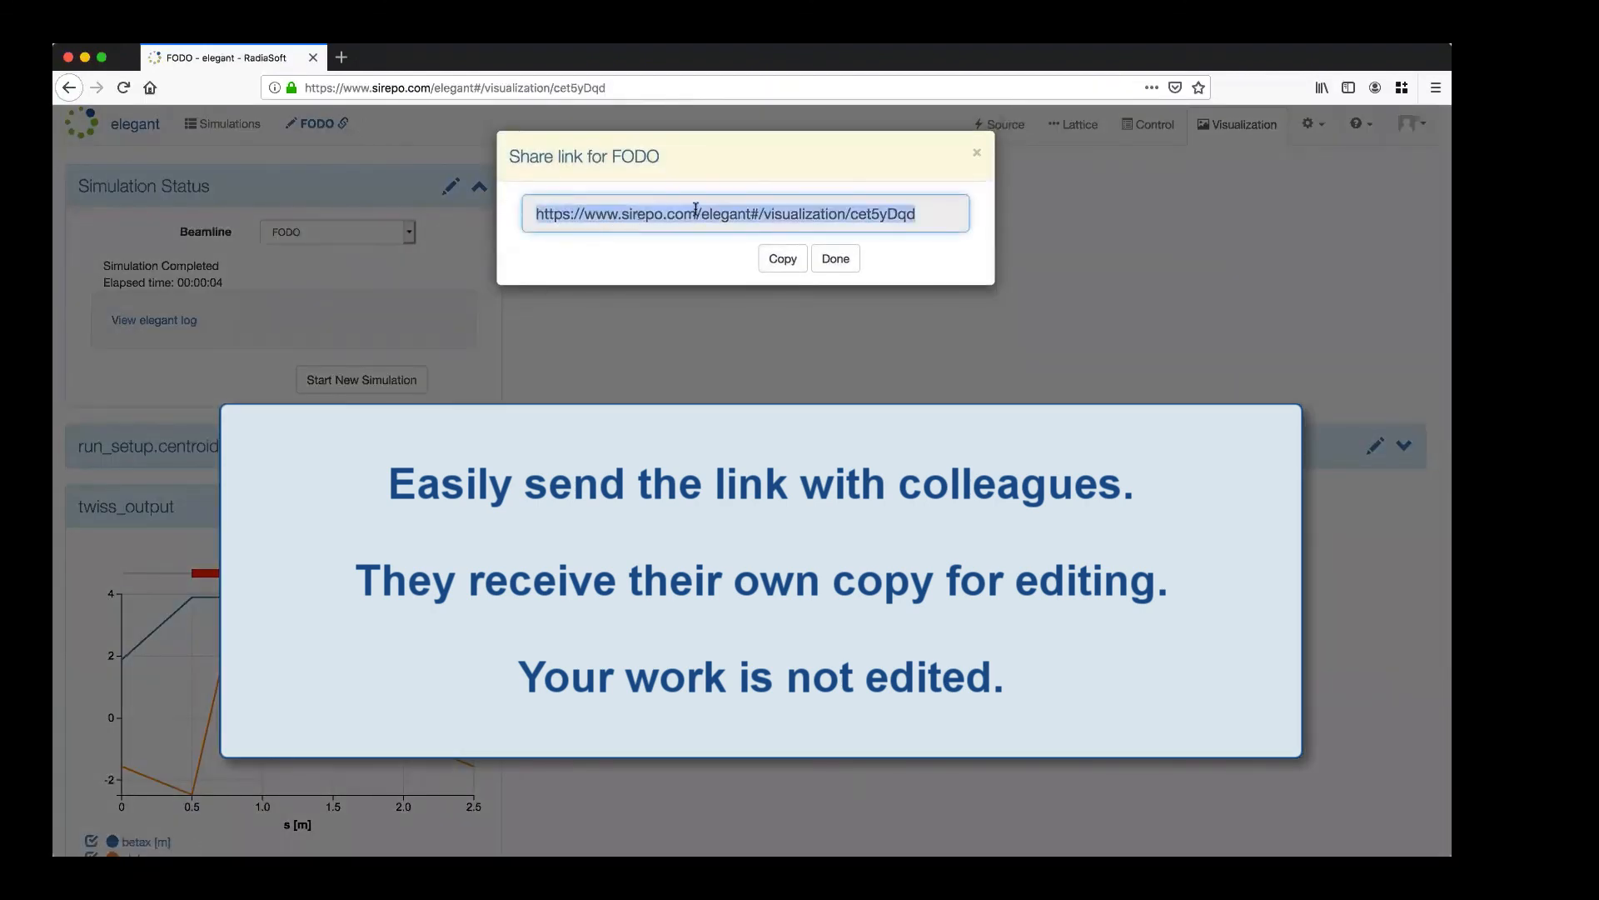
pyautogui.click(781, 261)
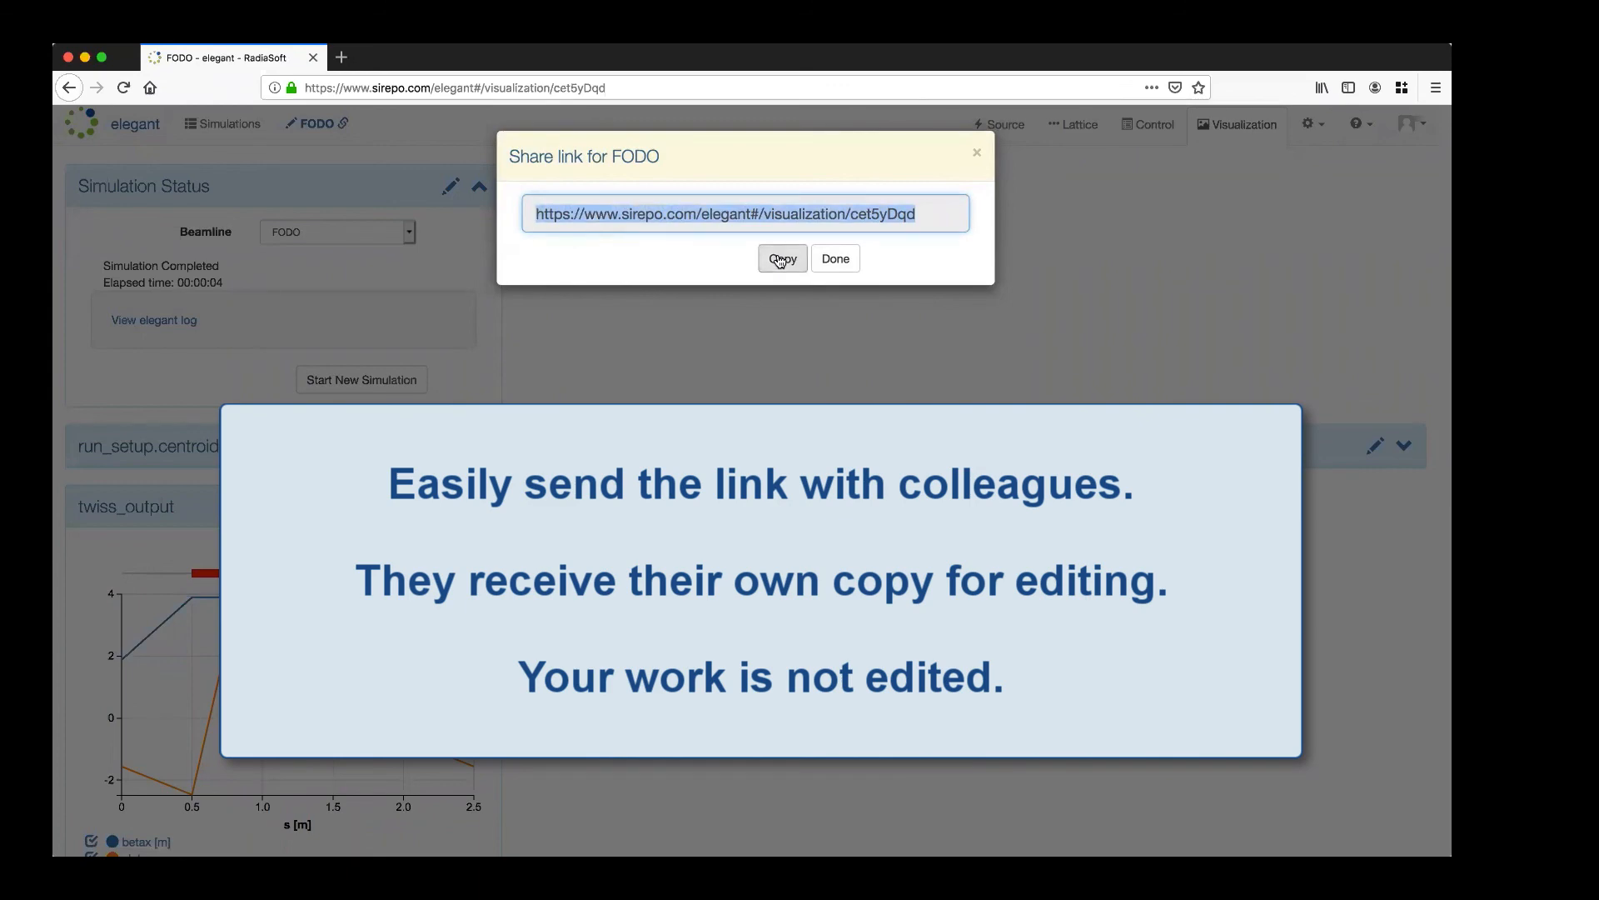
pyautogui.click(837, 259)
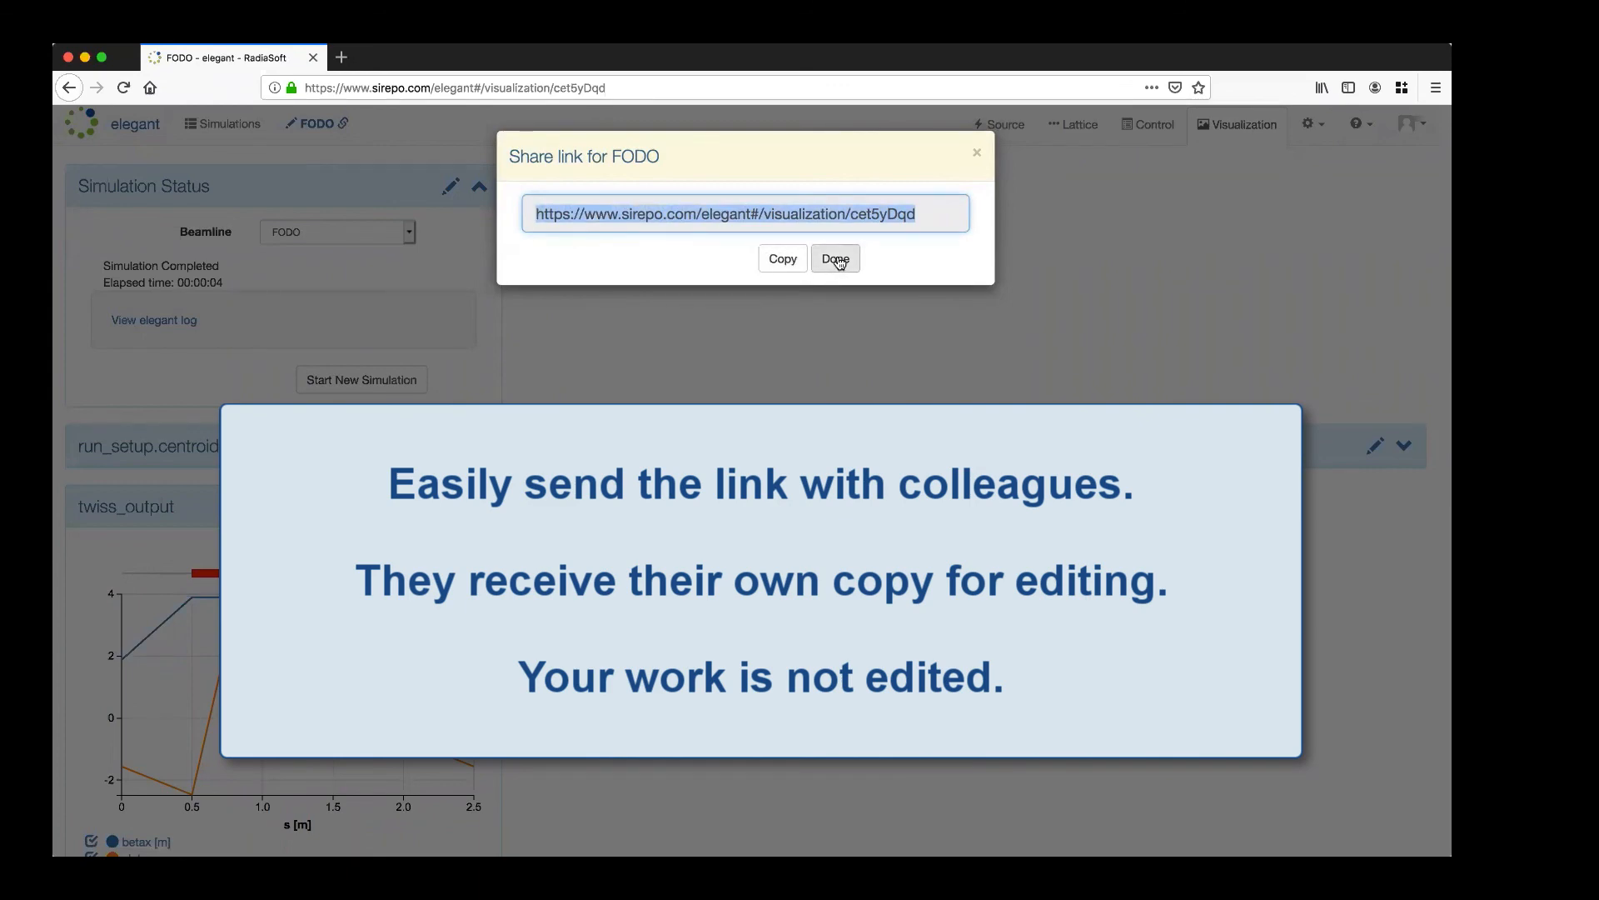